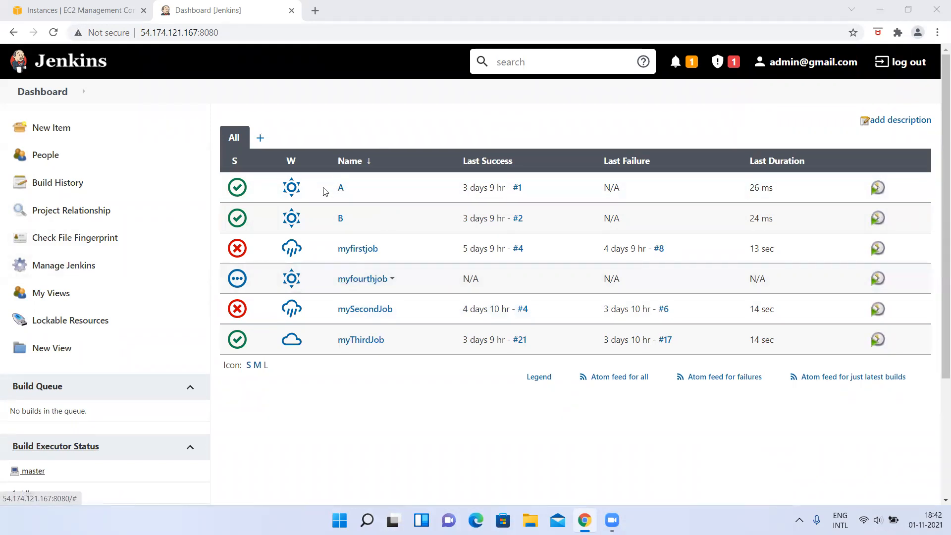
# Step: Review the list of Jenkins build nodes and return to the dashboard
pyautogui.click(82, 270)
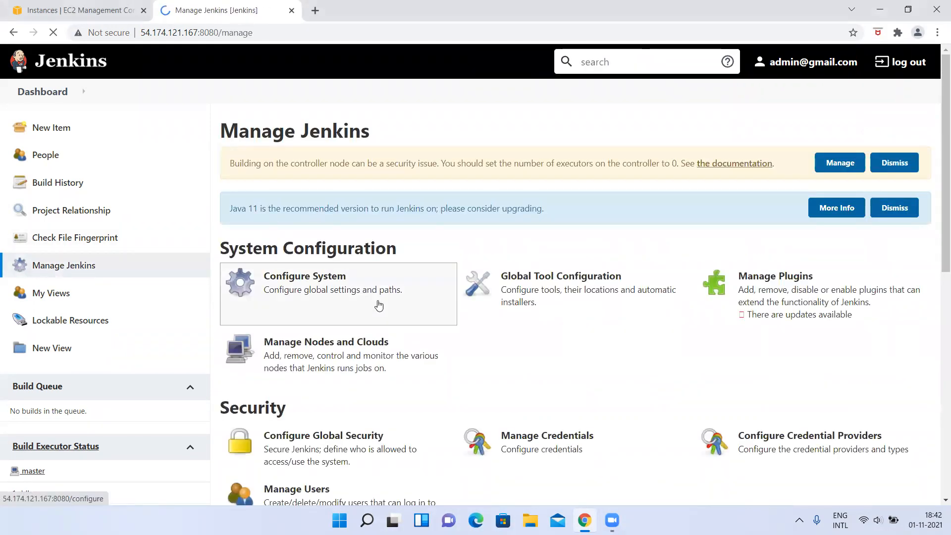
pyautogui.click(288, 355)
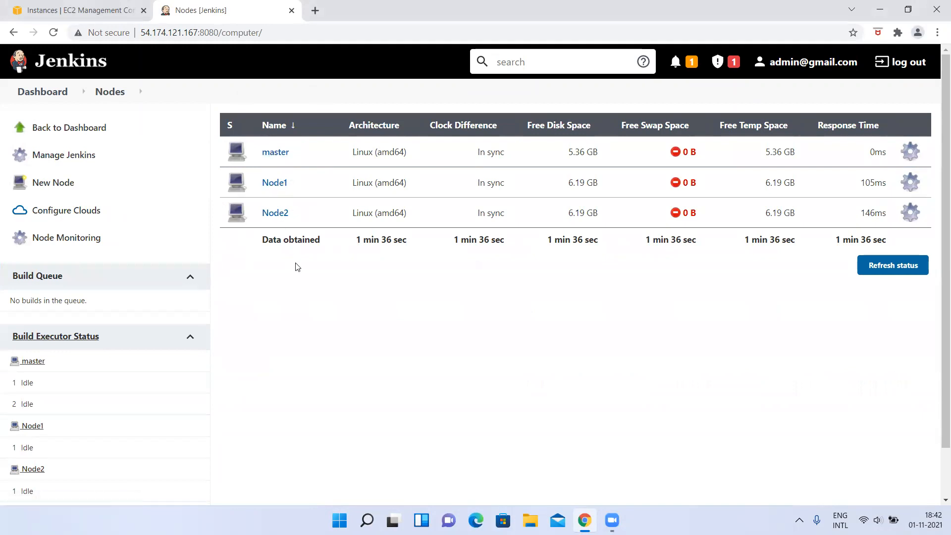
pyautogui.click(28, 93)
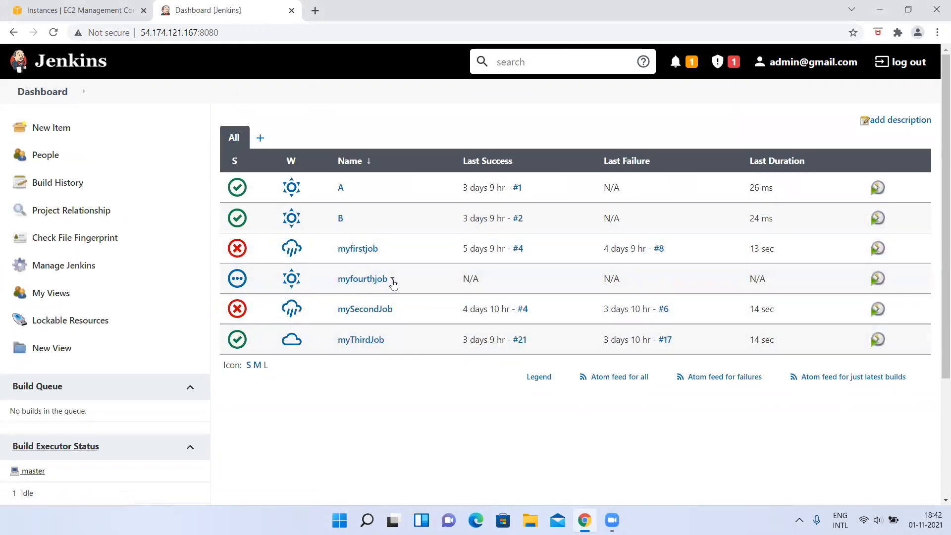
# Step: Open the configuration of myfourthjob and enable restricting where the project can be run
pyautogui.click(392, 281)
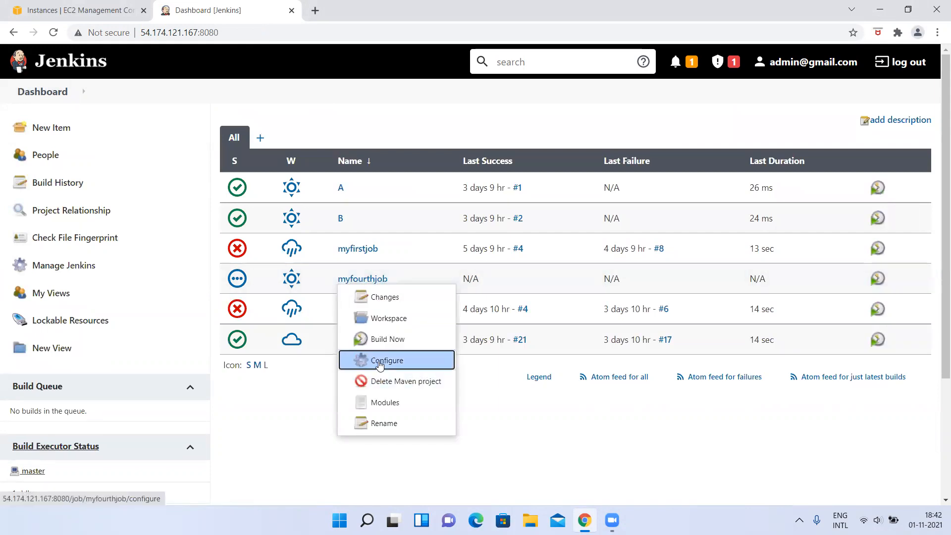
pyautogui.click(380, 363)
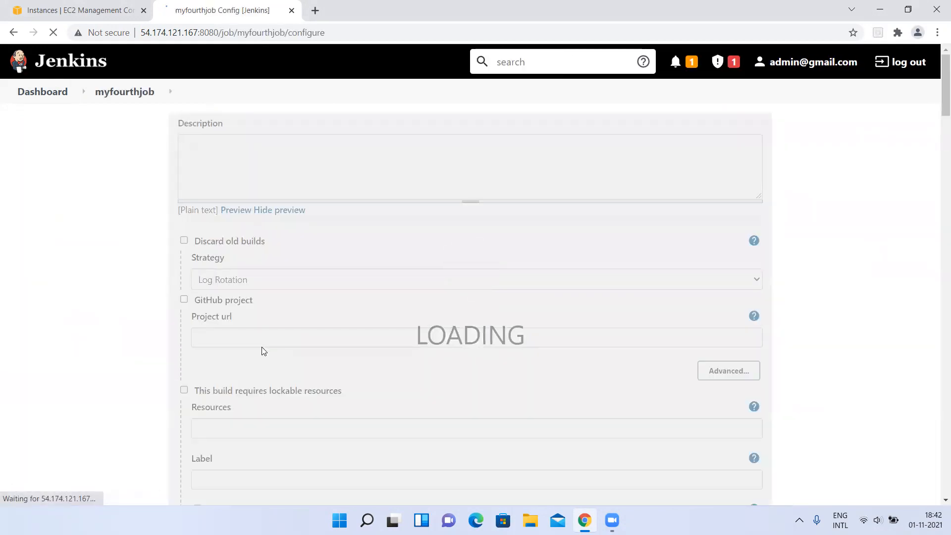
pyautogui.scroll(-3, 264, 351)
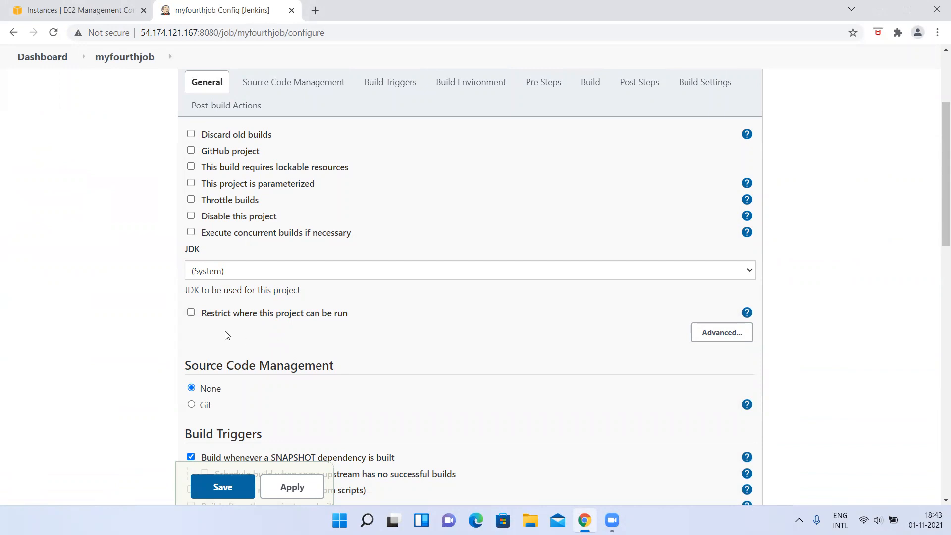
pyautogui.click(191, 313)
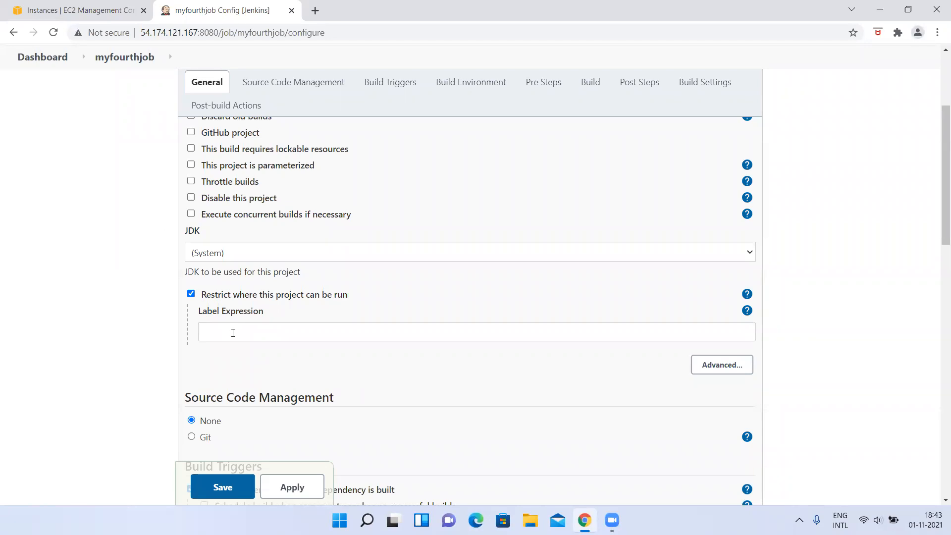
# Step: Open the Jenkins dashboard at 54.174.121.167:8080 in a new browser tab
pyautogui.click(82, 6)
pyautogui.click(197, 6)
pyautogui.moveTo(213, 32); pyautogui.dragTo(5, 36)
pyautogui.hotkey('ctrl', 'c')
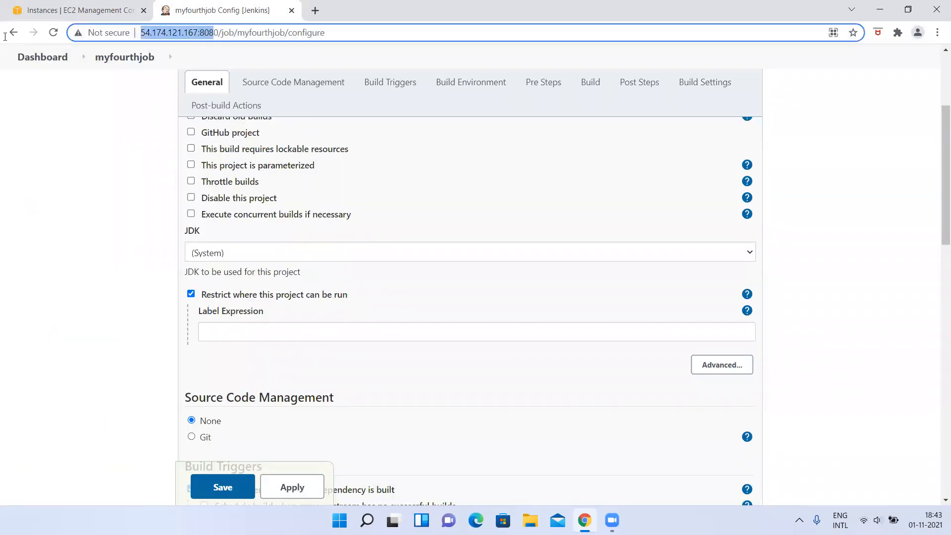
pyautogui.click(315, 11)
pyautogui.hotkey('ctrl', 'v')
pyautogui.write('0')
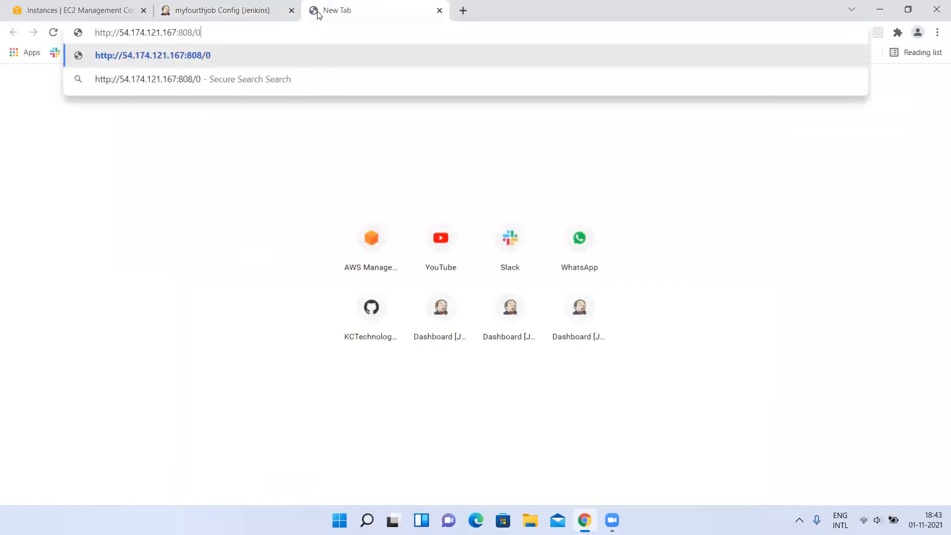
pyautogui.press('Return')
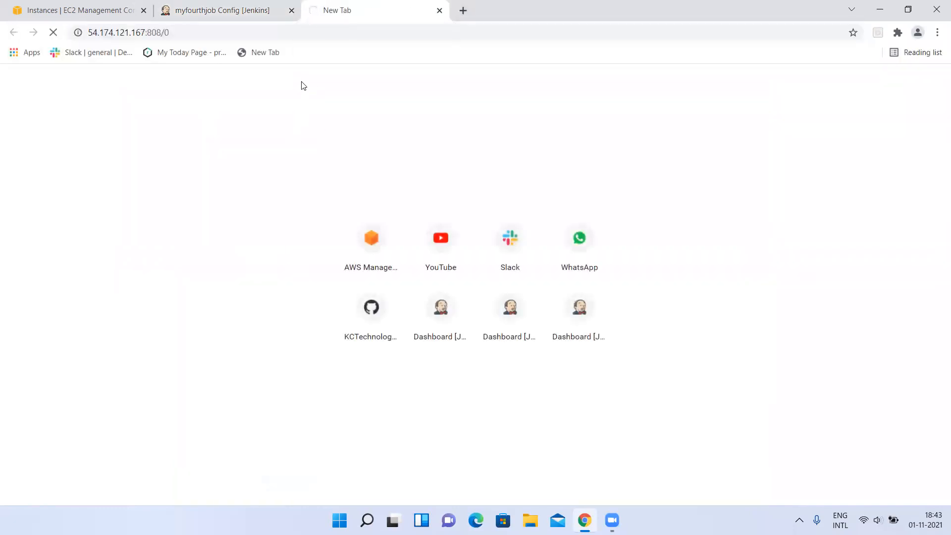
pyautogui.moveTo(161, 32); pyautogui.dragTo(341, 28)
pyautogui.press('BackSpace')
pyautogui.write('0')
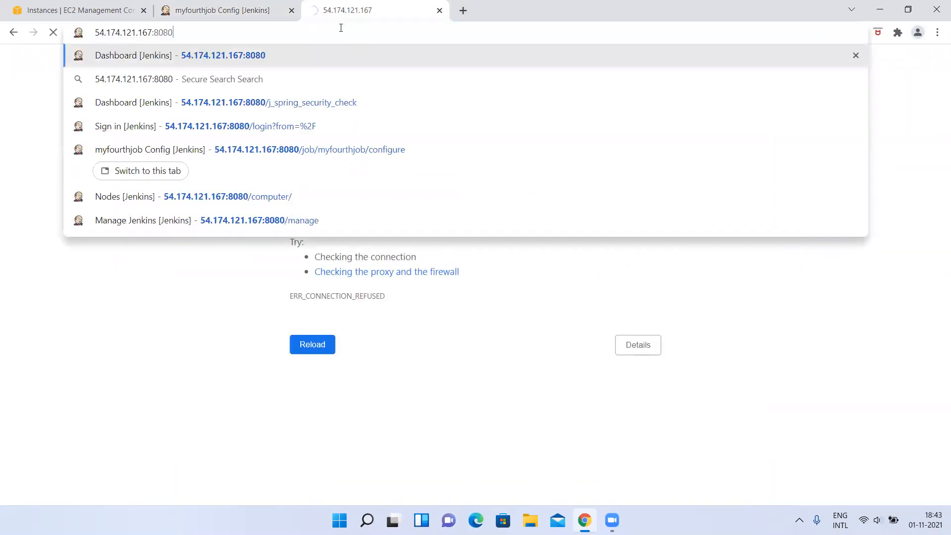
pyautogui.press('Return')
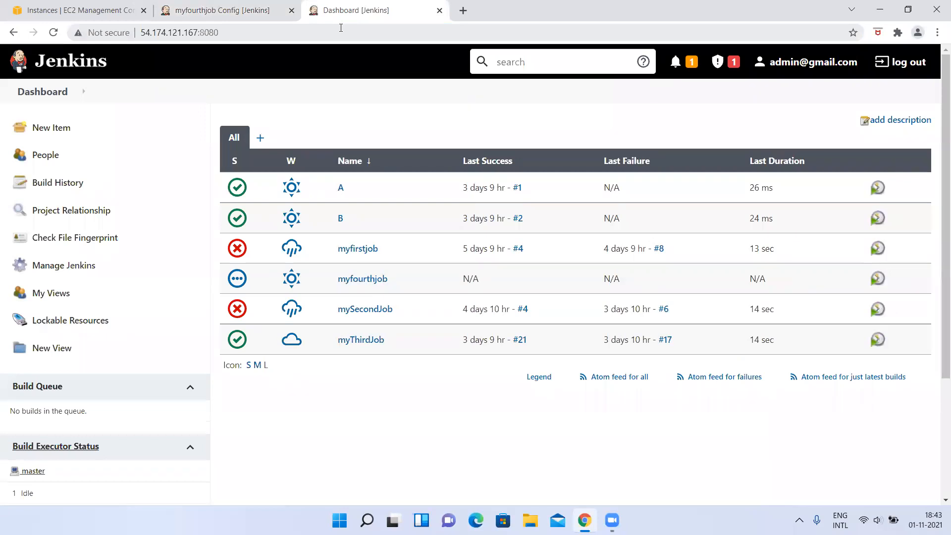
# Step: Look at Node1's status and the configuration of its label, and go back to the dashboard
pyautogui.click(50, 267)
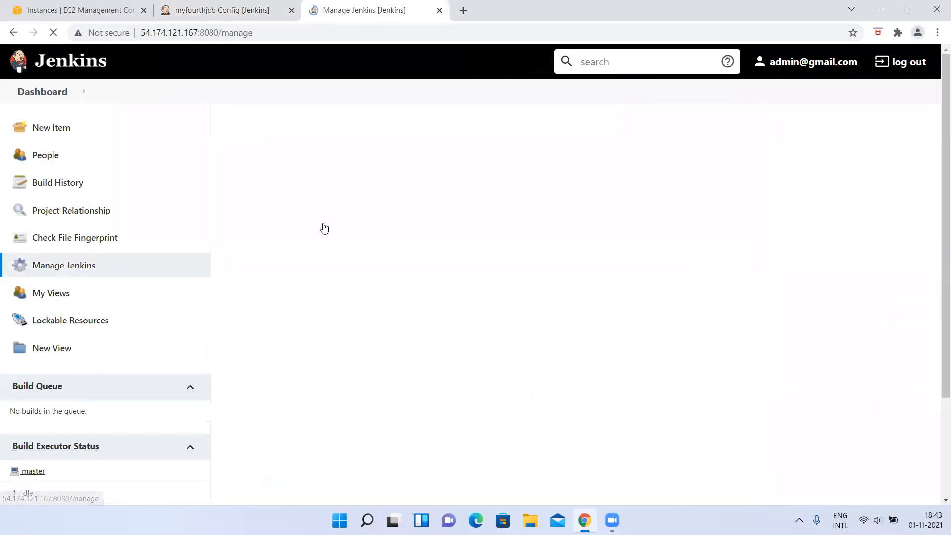
pyautogui.click(307, 369)
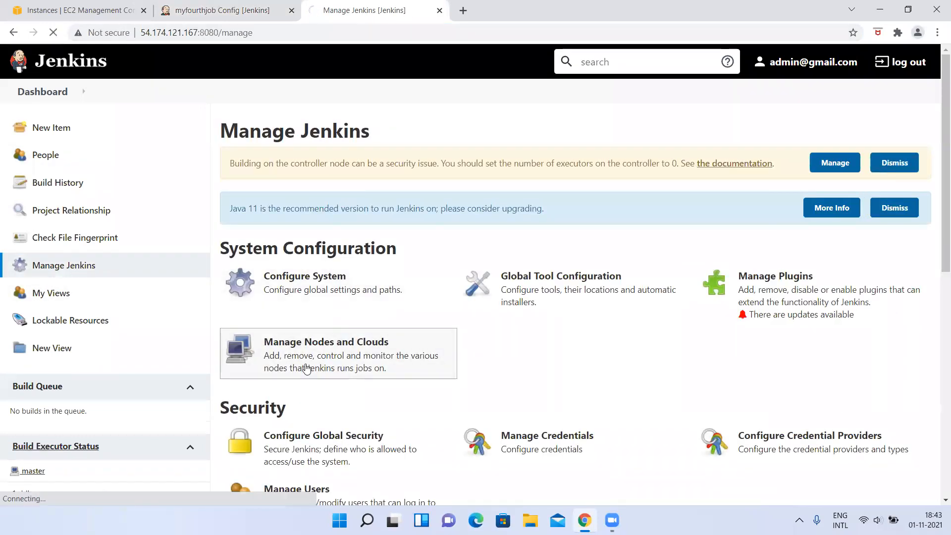
pyautogui.click(275, 184)
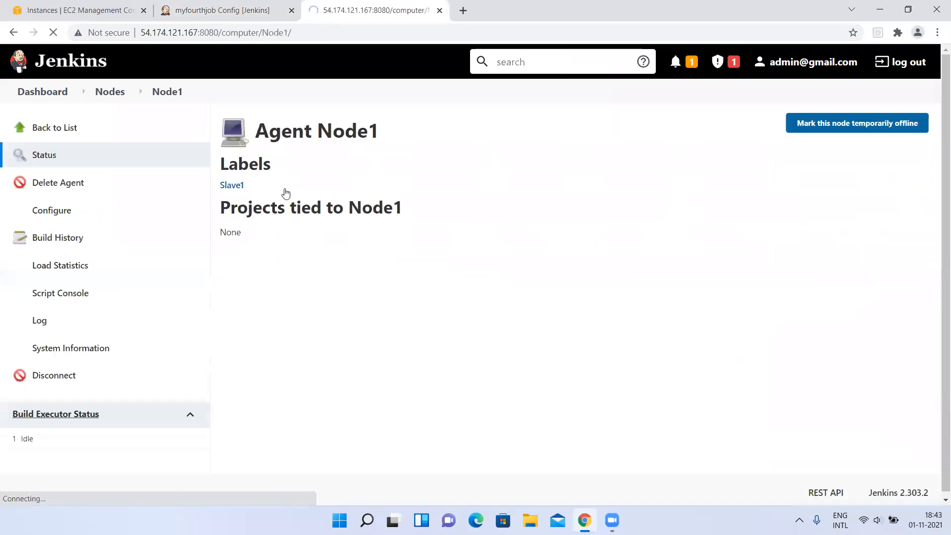
pyautogui.click(248, 181)
pyautogui.click(252, 198)
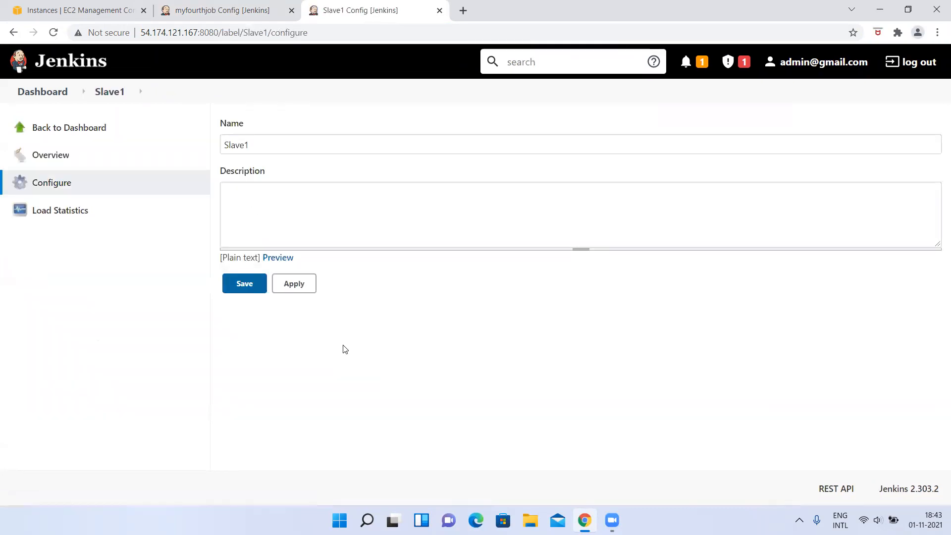
pyautogui.click(97, 94)
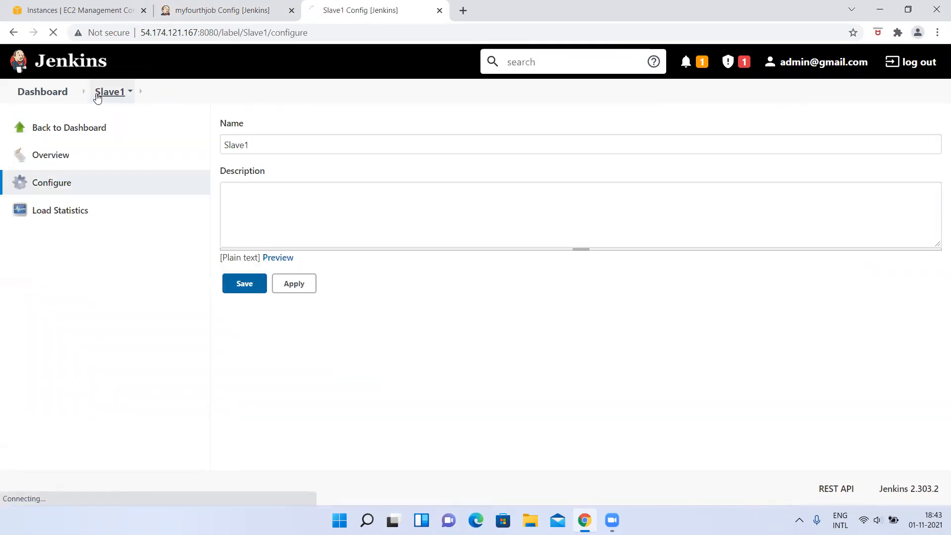
pyautogui.click(43, 91)
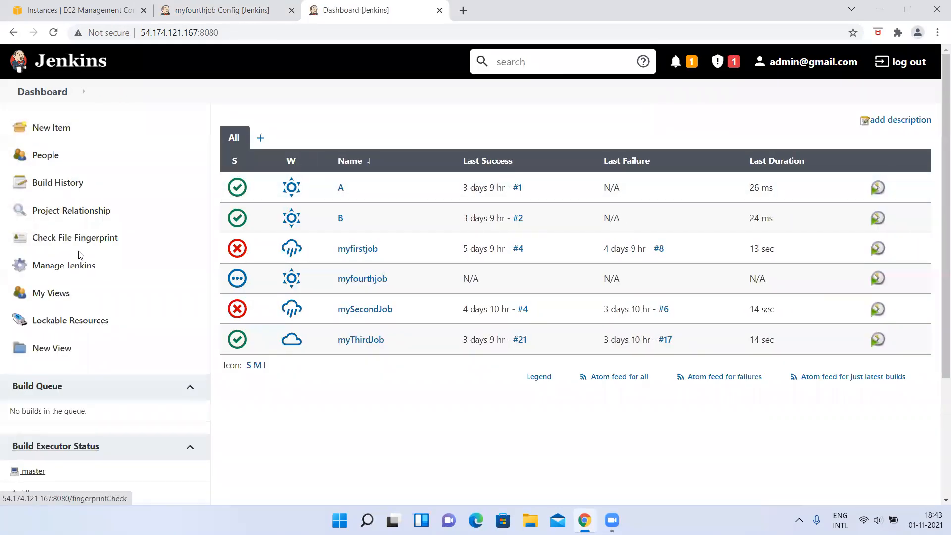
# Step: Open Node1's configuration from the nodes list and check its assigned label
pyautogui.click(67, 265)
pyautogui.click(300, 360)
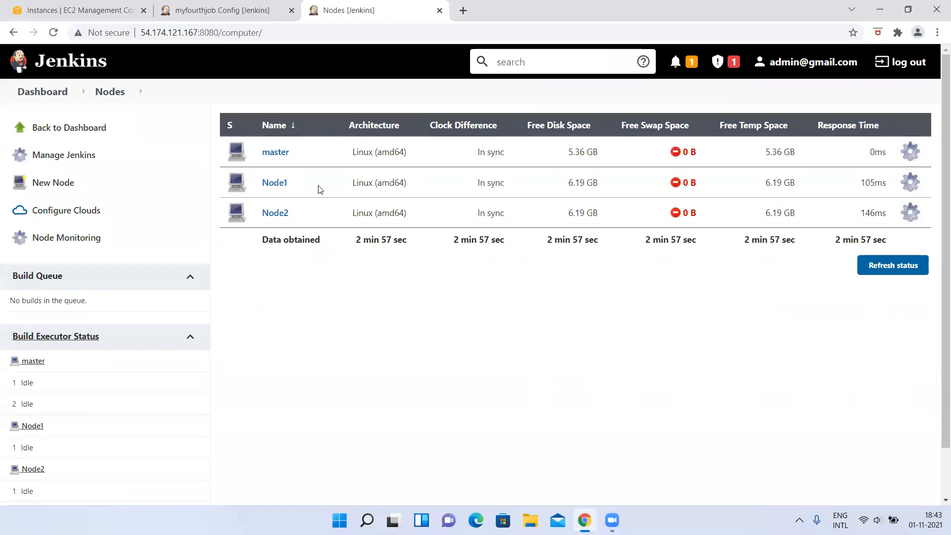
pyautogui.click(910, 183)
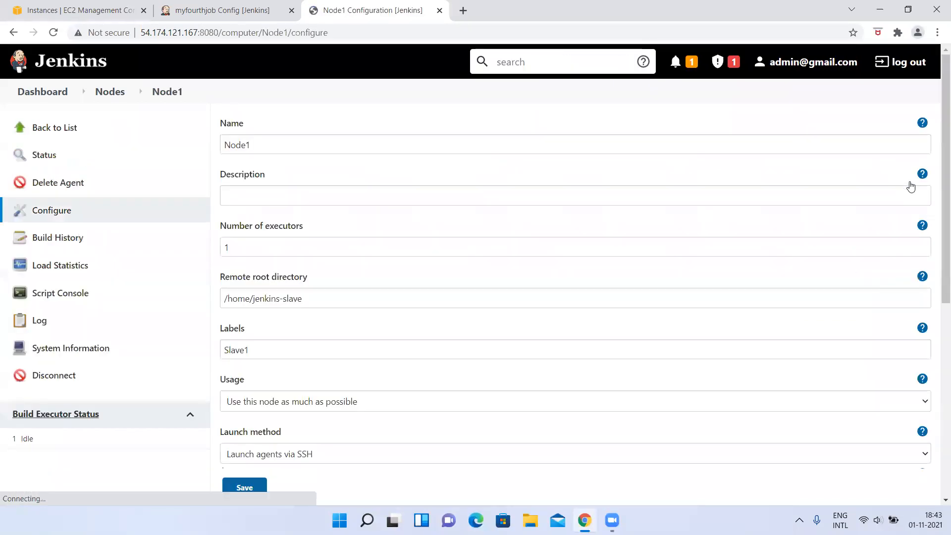
pyautogui.scroll(-2, 297, 309)
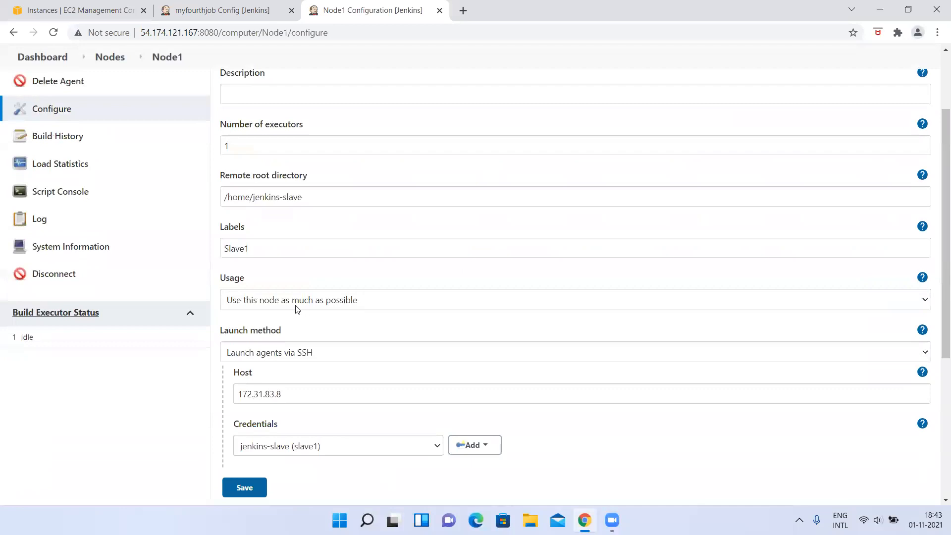
pyautogui.doubleClick(261, 248)
# Step: Set the label expression of myfourthjob to Slave1, save the job and return to the dashboard
pyautogui.click(180, 4)
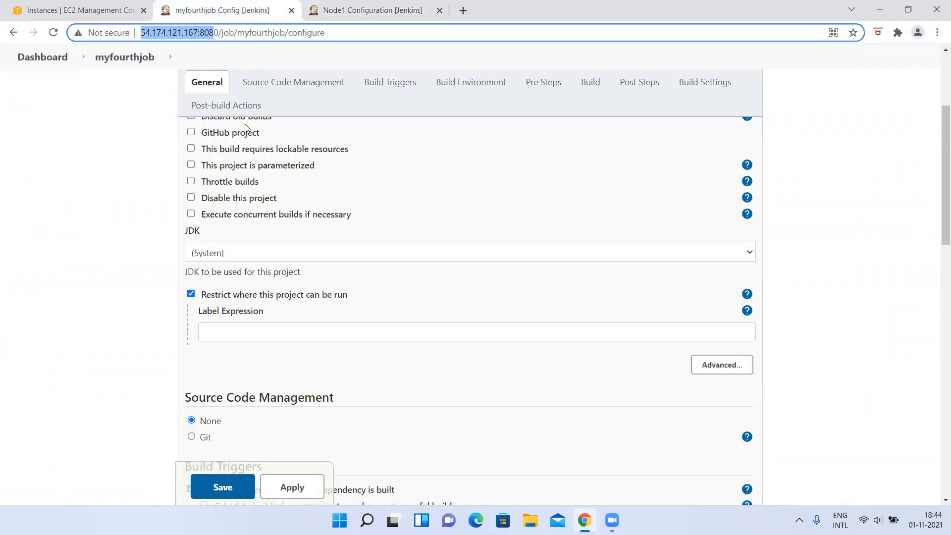
pyautogui.click(214, 339)
pyautogui.write('S')
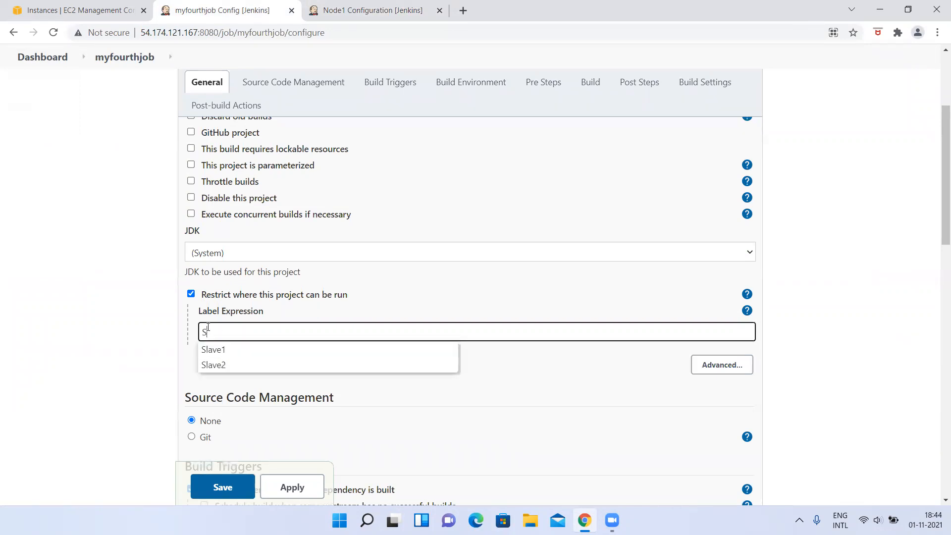
pyautogui.click(213, 352)
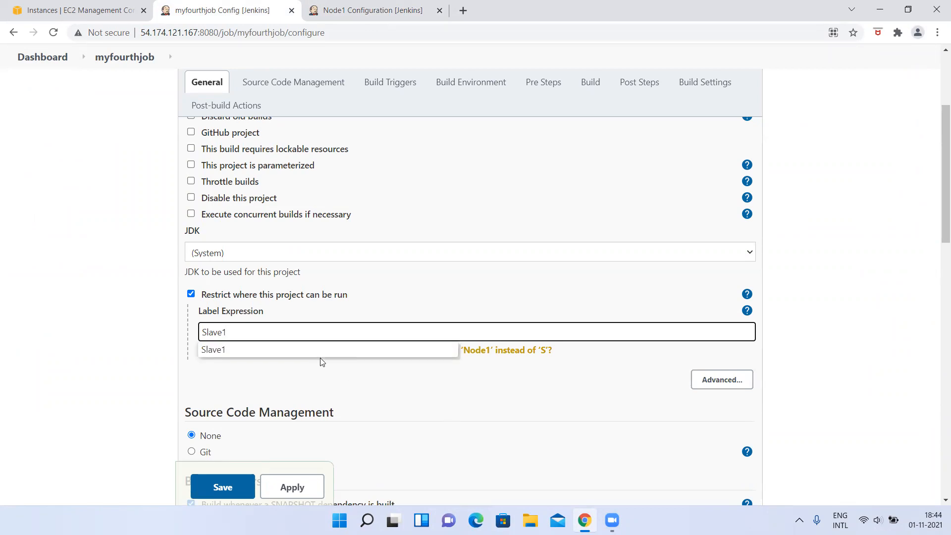
pyautogui.click(104, 333)
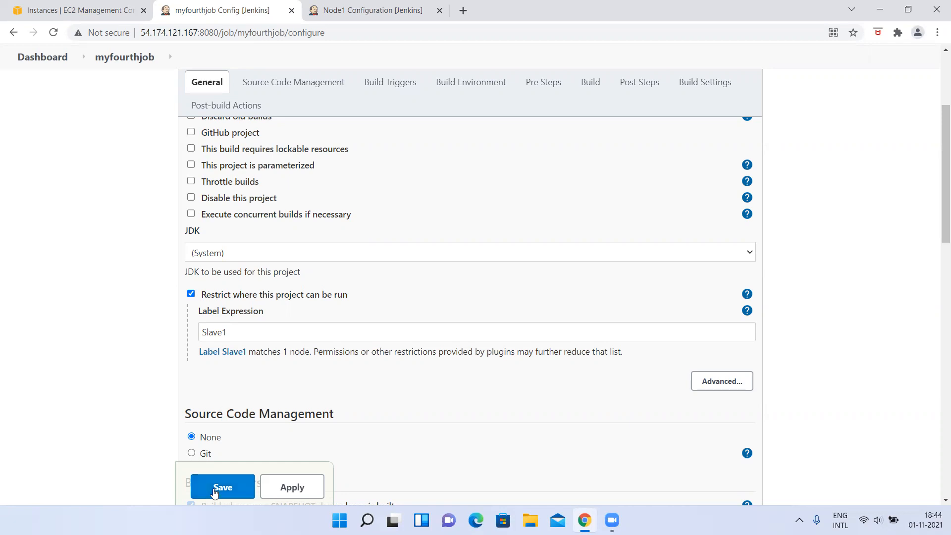
pyautogui.click(211, 490)
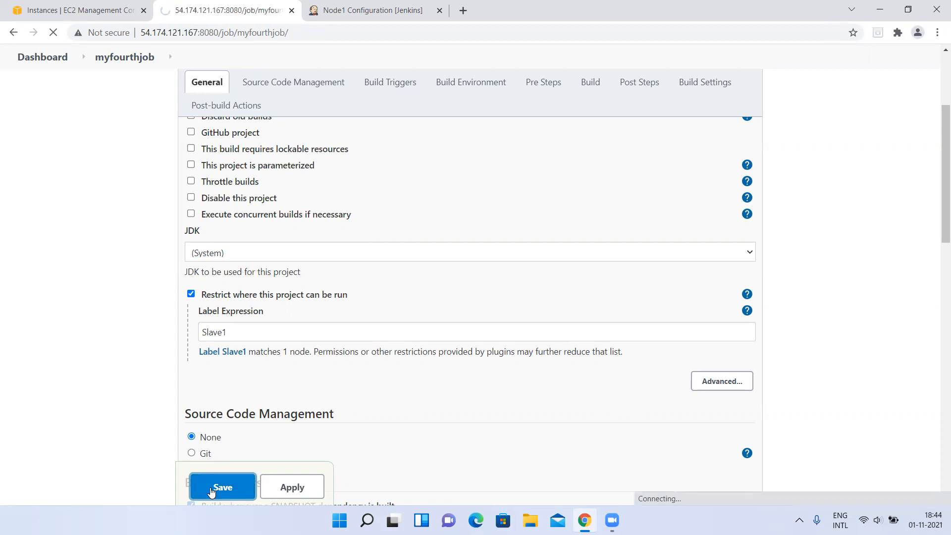
pyautogui.click(43, 92)
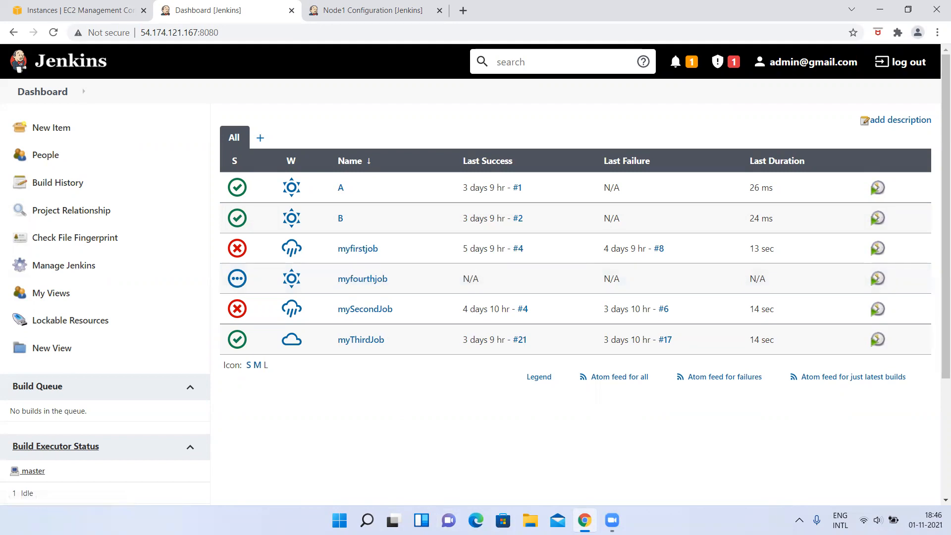
# Step: Switch to Paint and draw a rectangle of about 258 × 241 px near the canvas's upper edge
pyautogui.press('super+s')
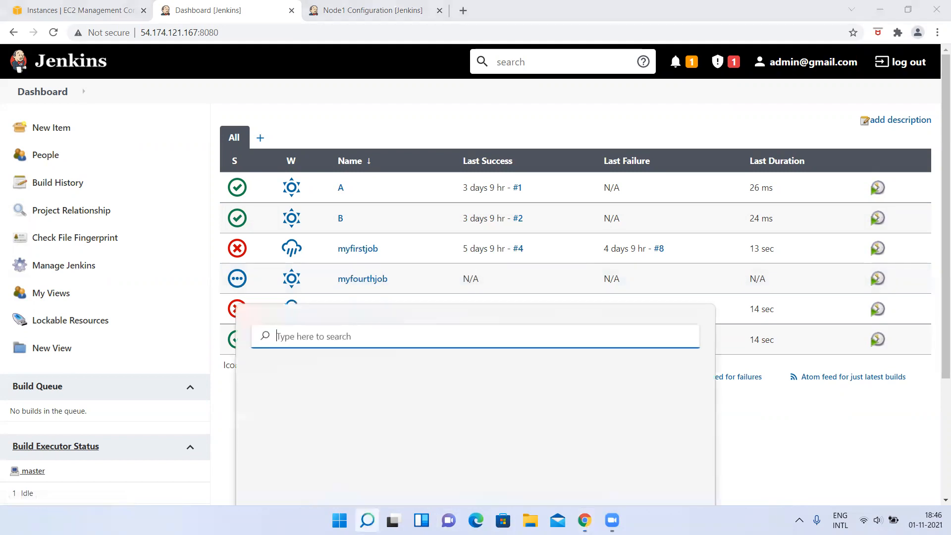
pyautogui.write('paint')
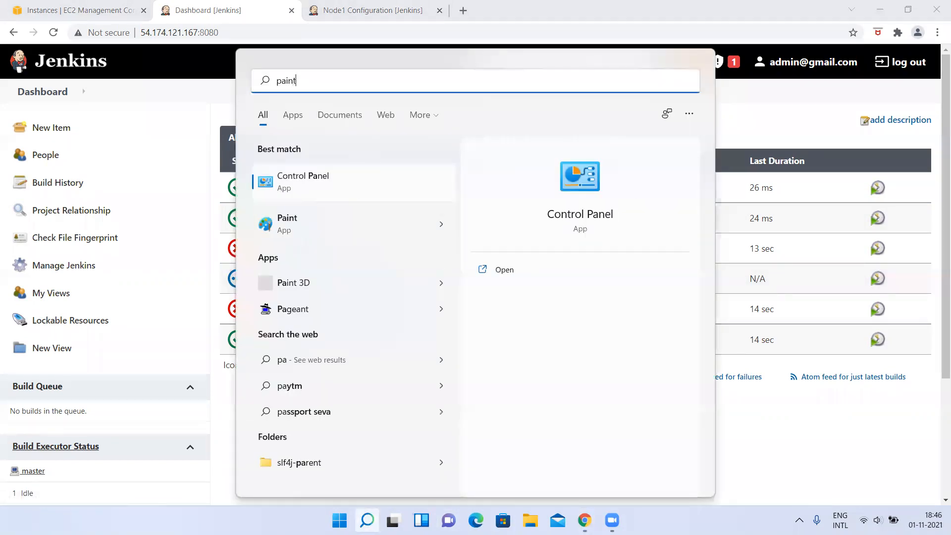
pyautogui.press('Return')
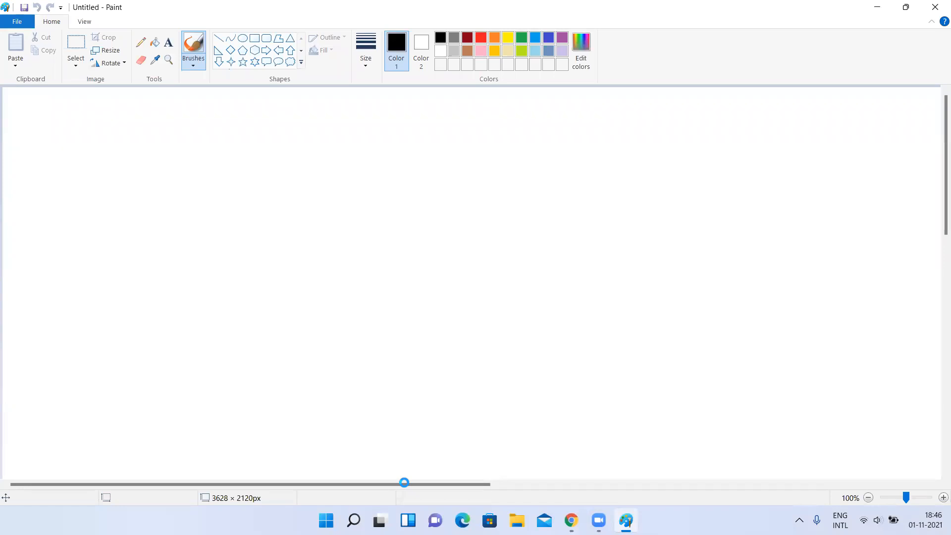
pyautogui.click(254, 40)
pyautogui.moveTo(281, 99); pyautogui.dragTo(410, 218)
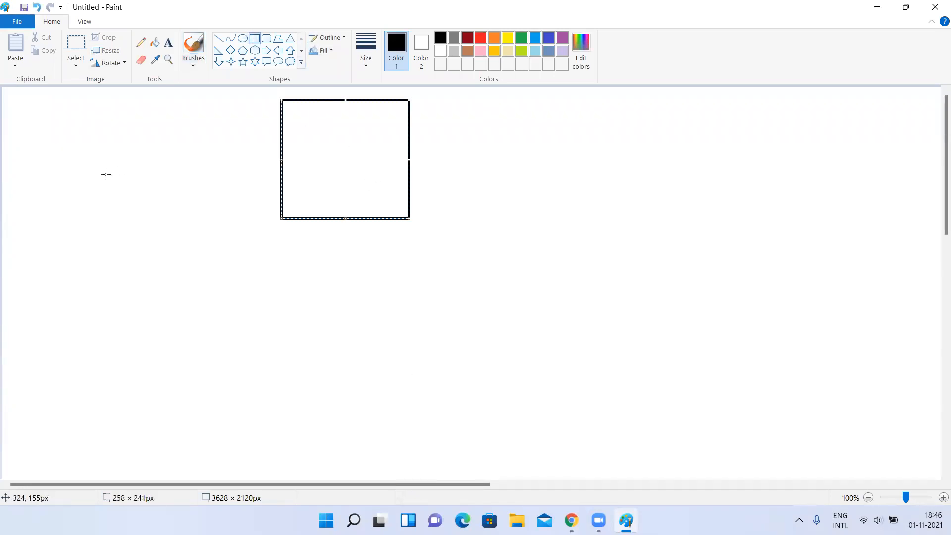
# Step: Add the text "nodejs" inside the upper part of the rectangle
pyautogui.click(168, 43)
pyautogui.click(291, 122)
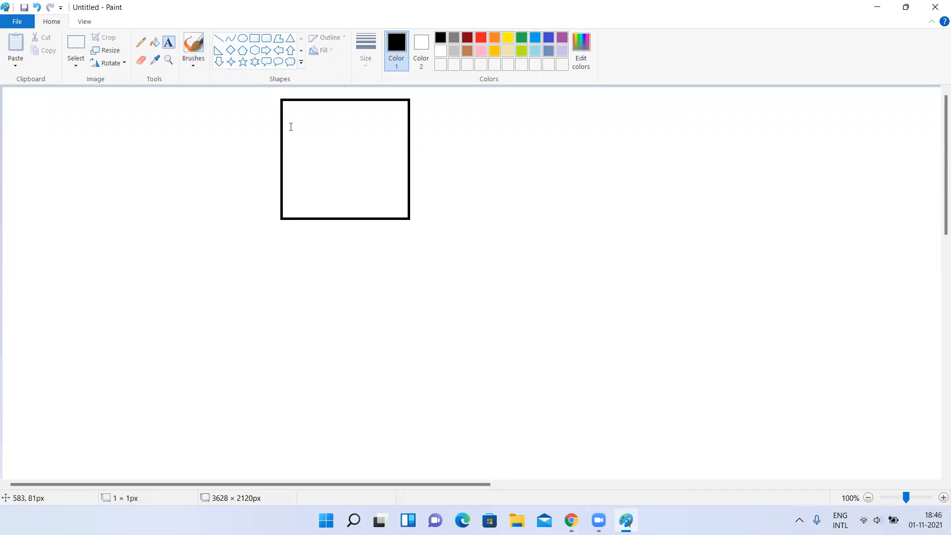
pyautogui.write('nodejs')
pyautogui.click(275, 287)
pyautogui.click(275, 288)
pyautogui.click(59, 205)
# Step: Draw two more rectangles of similar size, one left of the nodejs box and one below it
pyautogui.click(255, 38)
pyautogui.moveTo(60, 171)
pyautogui.mouseDown()
pyautogui.moveTo(206, 341)
pyautogui.moveTo(189, 307)
pyautogui.mouseUp()
pyautogui.click(317, 306)
pyautogui.moveTo(276, 289); pyautogui.dragTo(397, 400)
pyautogui.click(525, 227)
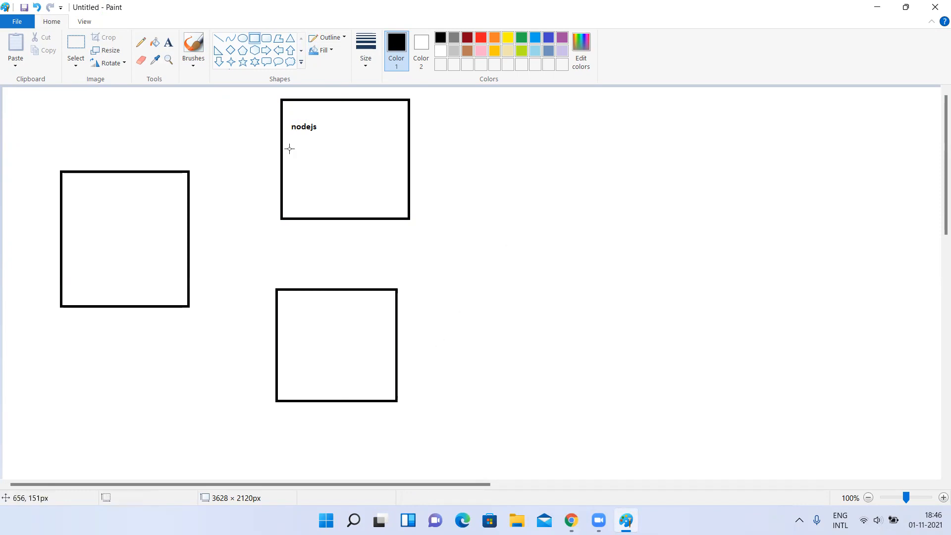
# Step: Label both the left and the lower rectangle with the text "java"
pyautogui.click(169, 42)
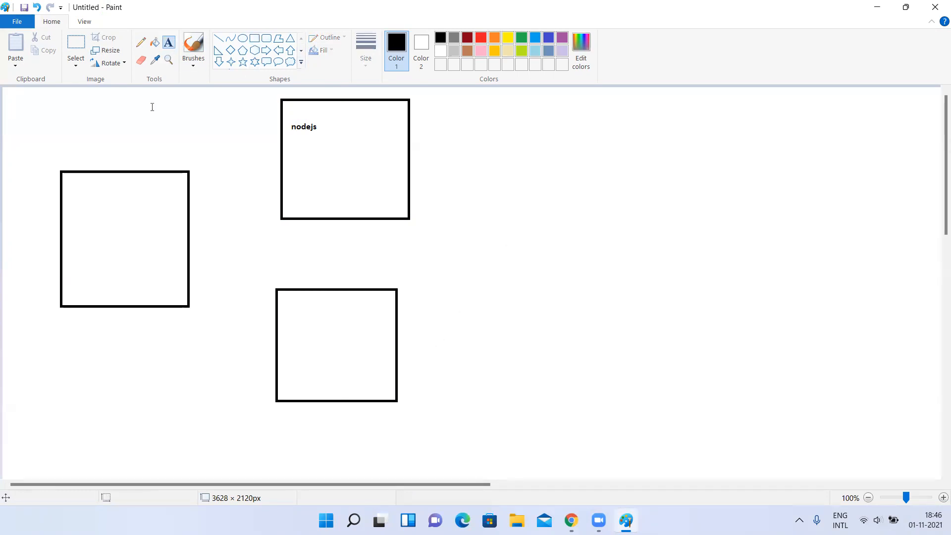
pyautogui.click(93, 183)
pyautogui.write('java')
pyautogui.click(290, 307)
pyautogui.click(290, 308)
pyautogui.write('java')
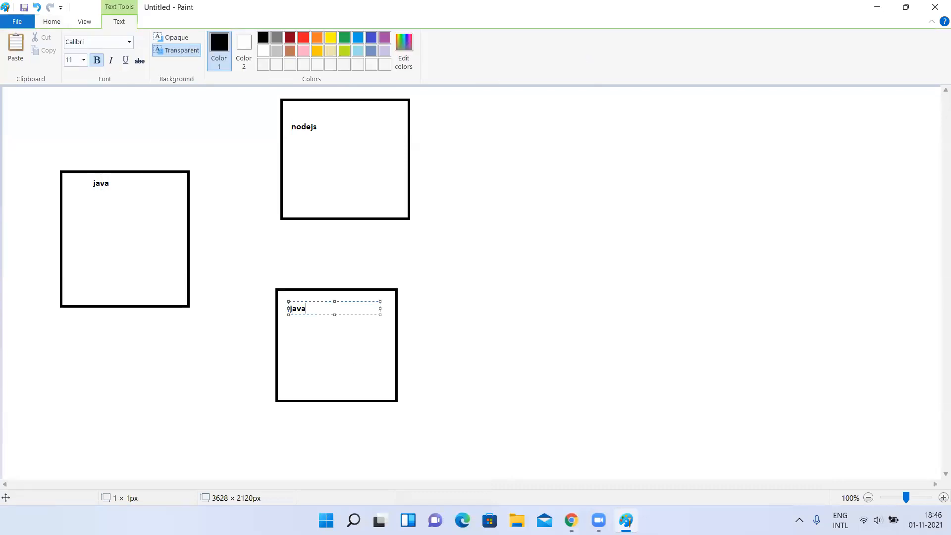
# Step: Sketch two small freehand shapes in the left java box and a curved line from it to the nodejs box with the Pencil
pyautogui.click(639, 154)
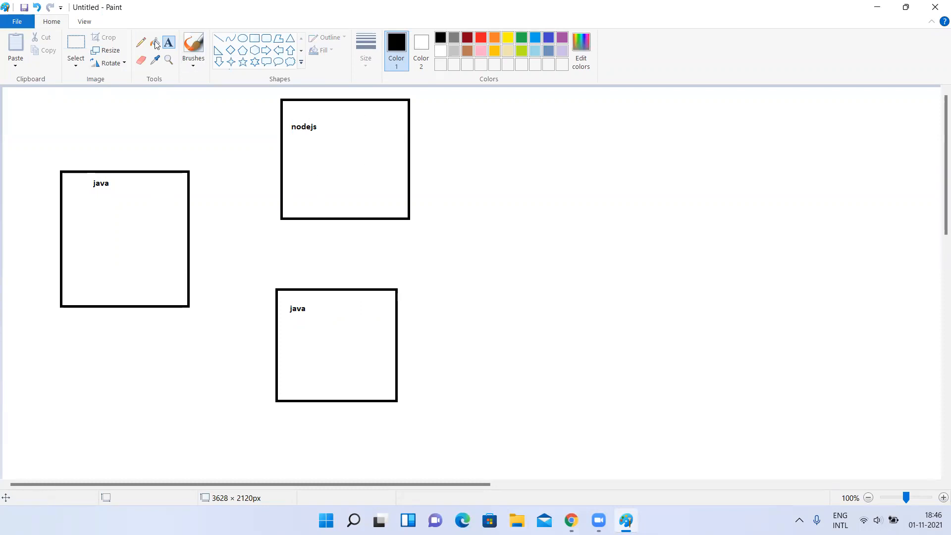
pyautogui.click(141, 43)
pyautogui.moveTo(91, 213)
pyautogui.mouseDown()
pyautogui.moveTo(70, 228)
pyautogui.moveTo(89, 213)
pyautogui.mouseUp()
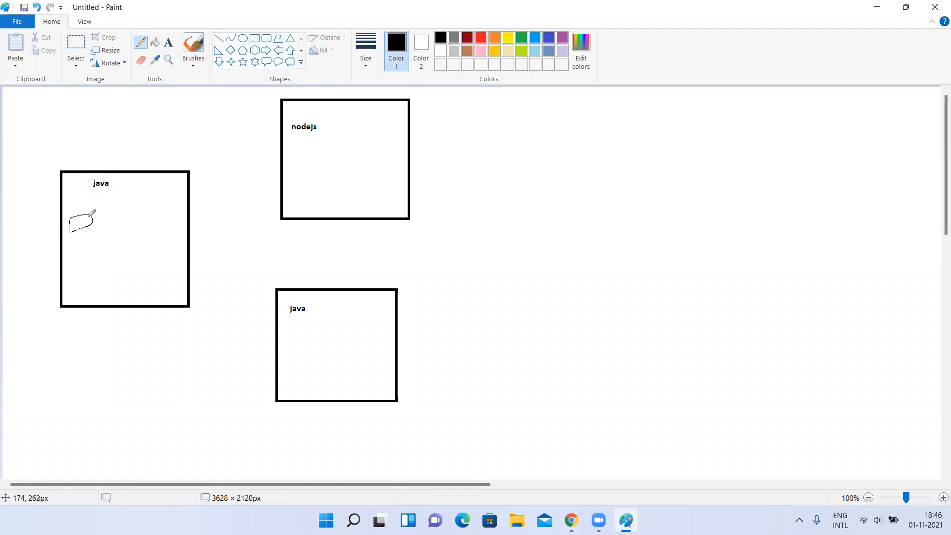
pyautogui.click(137, 204)
pyautogui.click(299, 168)
pyautogui.click(315, 328)
pyautogui.click(121, 221)
pyautogui.moveTo(123, 238); pyautogui.dragTo(123, 224)
pyautogui.moveTo(85, 225)
pyautogui.mouseDown()
pyautogui.moveTo(206, 167)
pyautogui.moveTo(293, 171)
pyautogui.mouseUp()
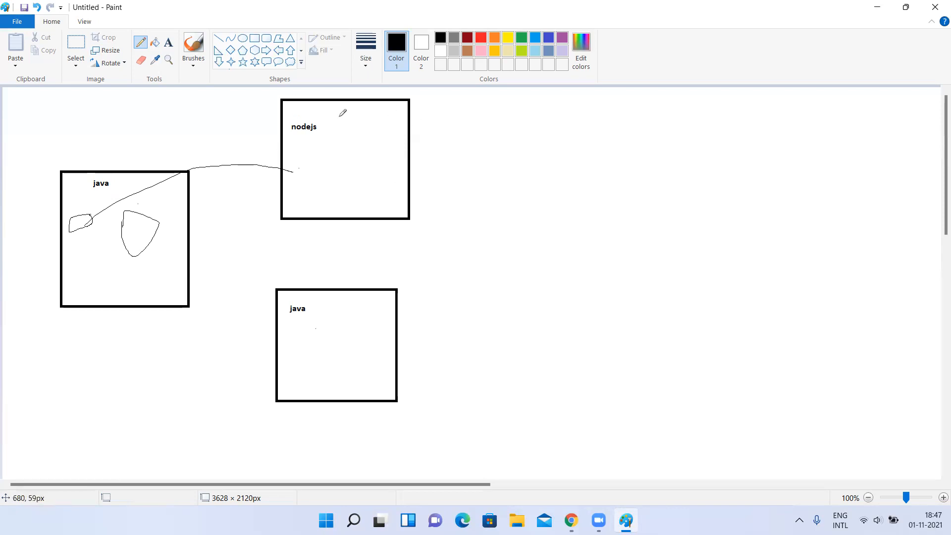
# Step: Undo the pencil marks, the labels and the three rectangles until the canvas is blank
pyautogui.click(172, 203)
pyautogui.hotkey('ctrl', 'z')
pyautogui.hotkey('ctrl', 'z')
pyautogui.hotkey('ctrl', 'z')
pyautogui.hotkey('ctrl', 'z')
pyautogui.hotkey('ctrl', 'z')
pyautogui.hotkey('ctrl', 'z')
pyautogui.hotkey('ctrl', 'z')
pyautogui.hotkey('ctrl', 'z')
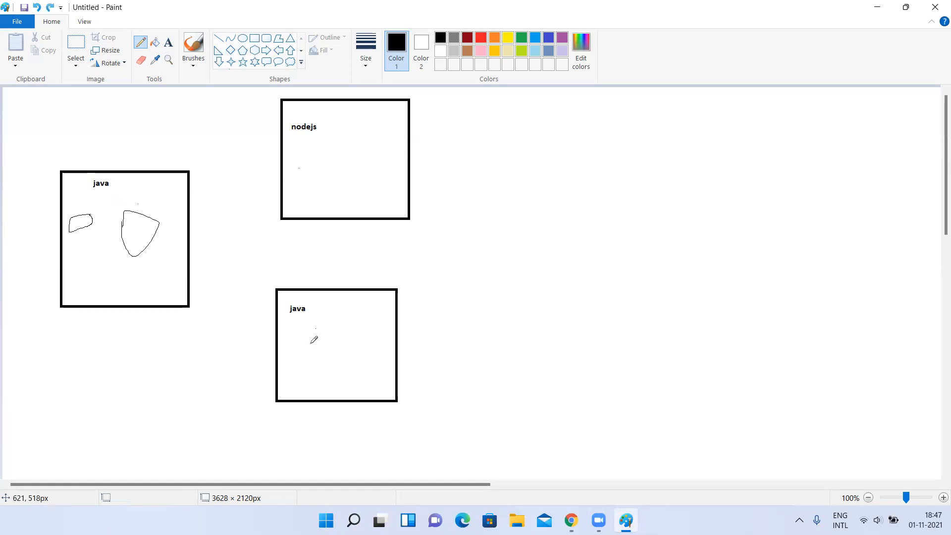
pyautogui.hotkey('ctrl', 'z')
pyautogui.hotkey('ctrl', 'z')
pyautogui.hotkey('ctrl', 'z')
pyautogui.hotkey('ctrl', 'z')
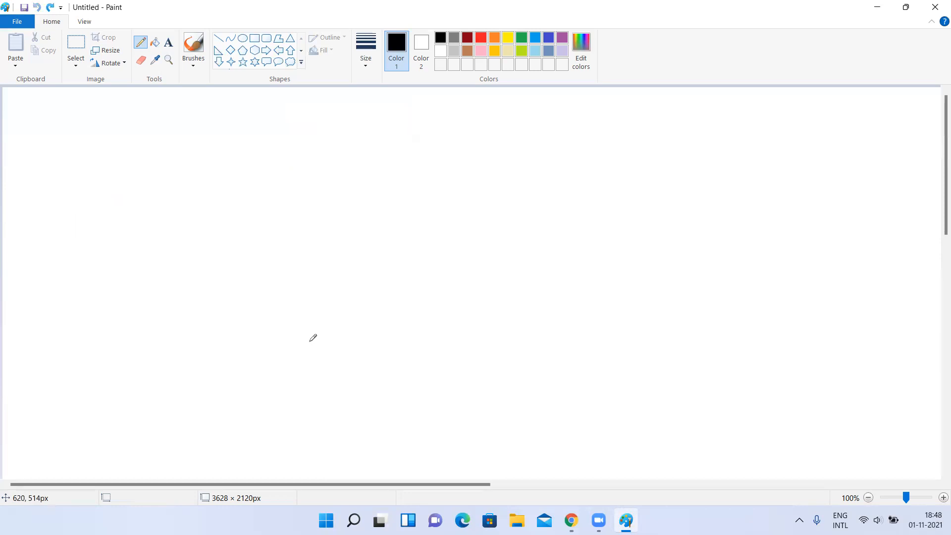
# Step: Draw a tall rectangle on the left of the canvas and two wide rectangles stacked to its right
pyautogui.click(254, 39)
pyautogui.moveTo(137, 160); pyautogui.dragTo(218, 282)
pyautogui.click(416, 134)
pyautogui.moveTo(361, 102); pyautogui.dragTo(518, 195)
pyautogui.moveTo(367, 247); pyautogui.dragTo(519, 349)
pyautogui.click(535, 352)
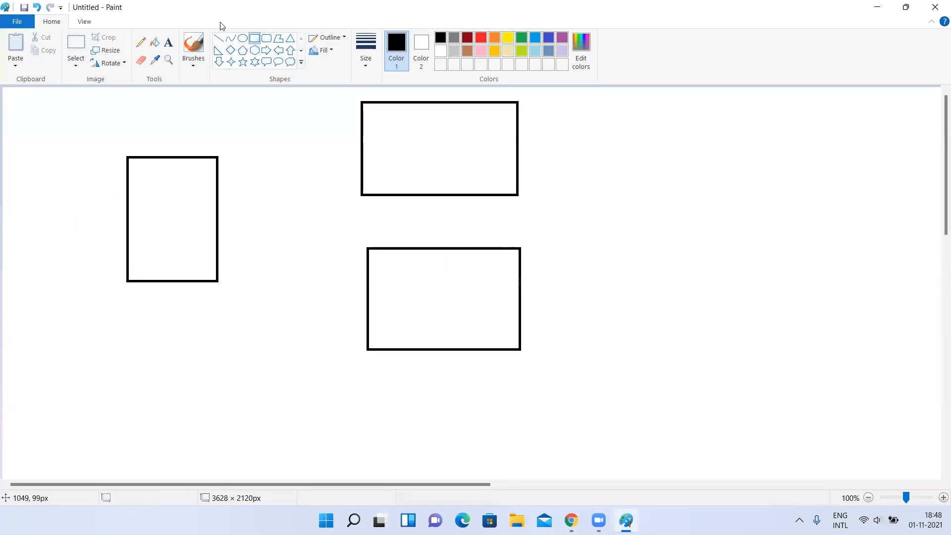
# Step: Add the text "master" above the tall left rectangle
pyautogui.click(171, 44)
pyautogui.click(139, 127)
pyautogui.write('master')
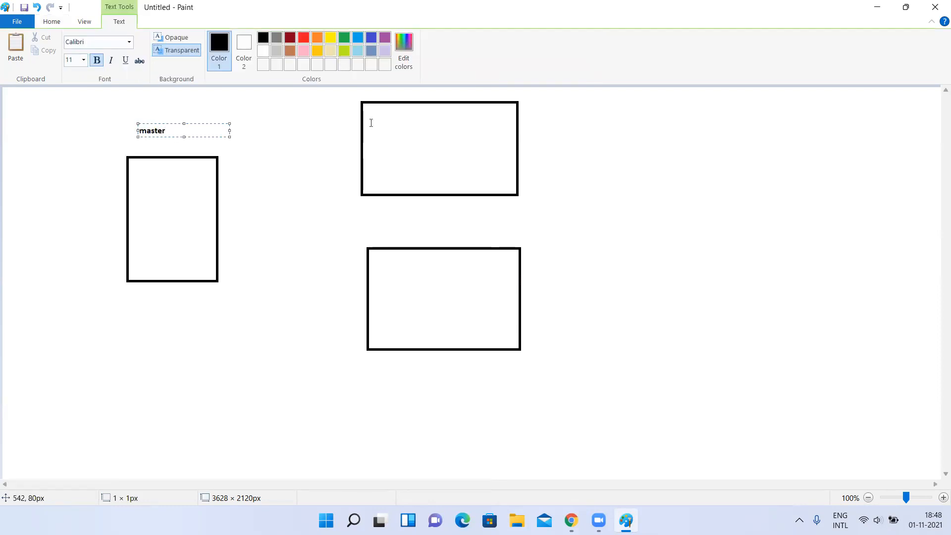
# Step: Label the upper wide rectangle "Node1" and the lower one "Node2", placing each text to its right
pyautogui.click(531, 153)
pyautogui.click(530, 153)
pyautogui.write('Node1')
pyautogui.hotkey('ctrl', 'a')
pyautogui.hotkey('ctrl', 'c')
pyautogui.click(528, 286)
pyautogui.click(528, 287)
pyautogui.hotkey('ctrl', 'v')
pyautogui.click(709, 215)
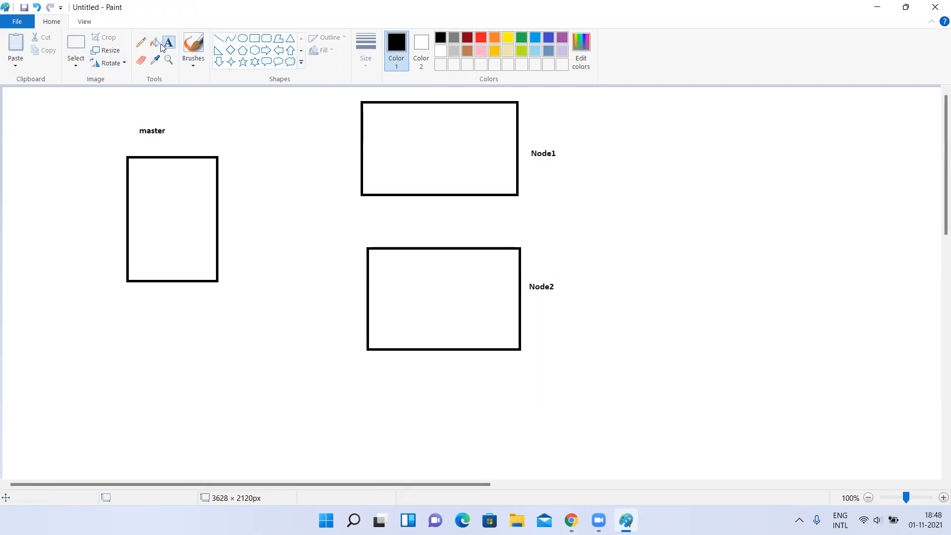
# Step: Connect the master rectangle to the Node1 and Node2 rectangles with two straight lines
pyautogui.click(140, 44)
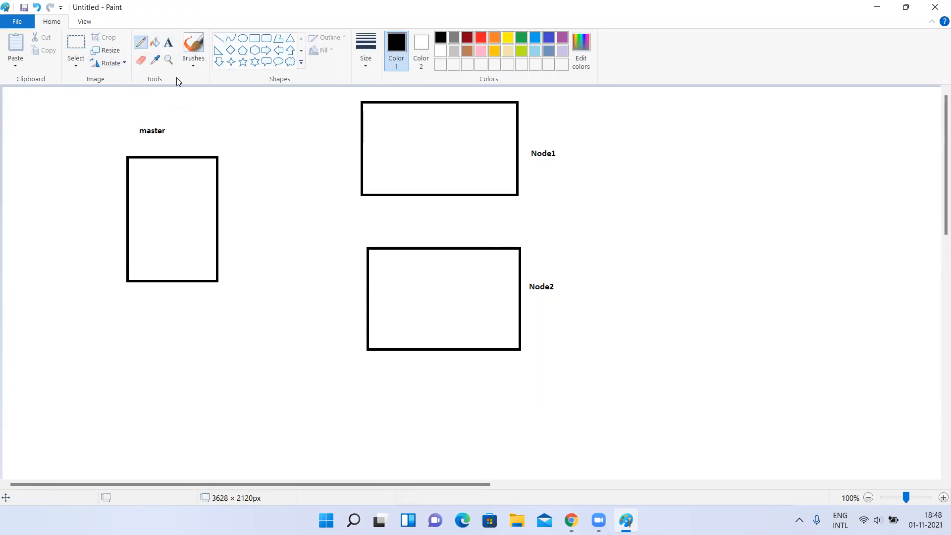
pyautogui.click(218, 38)
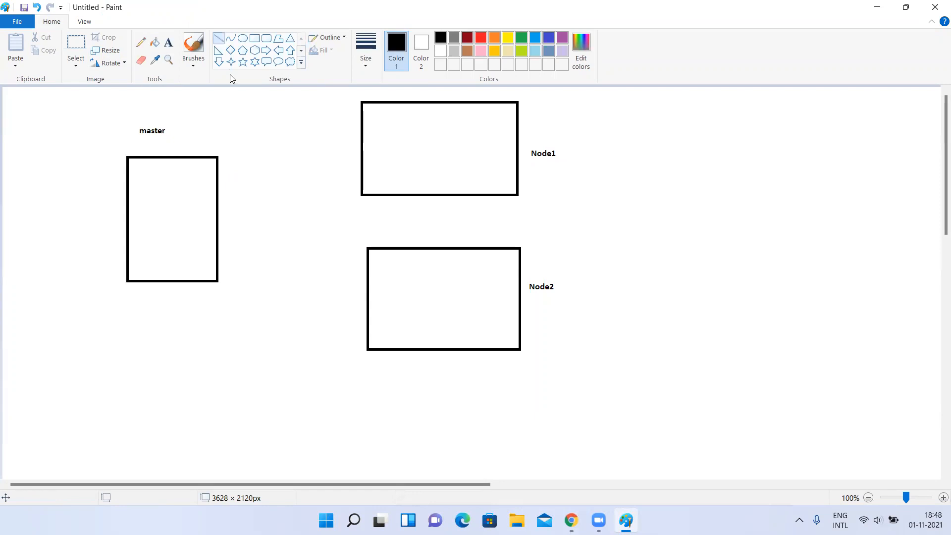
pyautogui.moveTo(217, 182); pyautogui.dragTo(362, 135)
pyautogui.moveTo(216, 253)
pyautogui.mouseDown()
pyautogui.moveTo(382, 314)
pyautogui.moveTo(367, 312)
pyautogui.mouseUp()
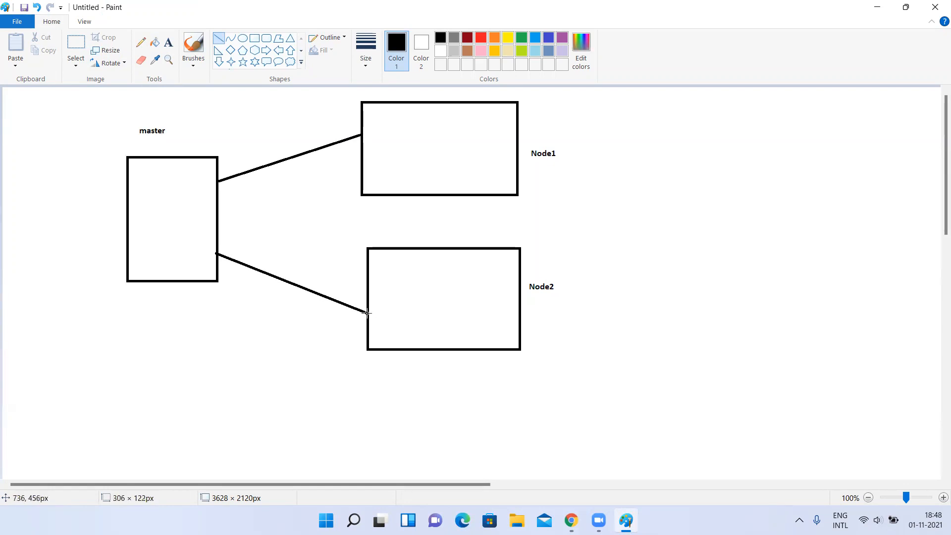
# Step: Sketch a freehand shape inside the master box and four freehand boxes to the right of the node labels with the Pencil
pyautogui.click(142, 43)
pyautogui.moveTo(172, 167)
pyautogui.mouseDown()
pyautogui.moveTo(166, 225)
pyautogui.moveTo(198, 212)
pyautogui.moveTo(171, 168)
pyautogui.mouseUp()
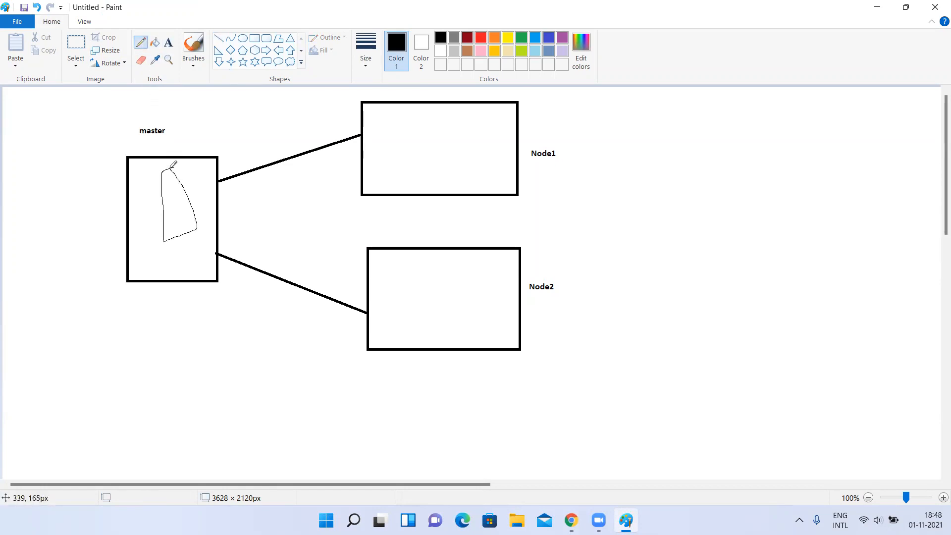
pyautogui.moveTo(747, 116)
pyautogui.mouseDown()
pyautogui.moveTo(652, 230)
pyautogui.moveTo(774, 133)
pyautogui.moveTo(748, 115)
pyautogui.mouseUp()
pyautogui.moveTo(872, 94)
pyautogui.mouseDown()
pyautogui.moveTo(829, 187)
pyautogui.moveTo(895, 90)
pyautogui.moveTo(874, 94)
pyautogui.mouseUp()
pyautogui.moveTo(768, 274)
pyautogui.mouseDown()
pyautogui.moveTo(642, 306)
pyautogui.moveTo(777, 361)
pyautogui.moveTo(767, 274)
pyautogui.mouseUp()
pyautogui.moveTo(932, 268)
pyautogui.mouseDown()
pyautogui.moveTo(891, 370)
pyautogui.moveTo(936, 297)
pyautogui.moveTo(927, 276)
pyautogui.mouseUp()
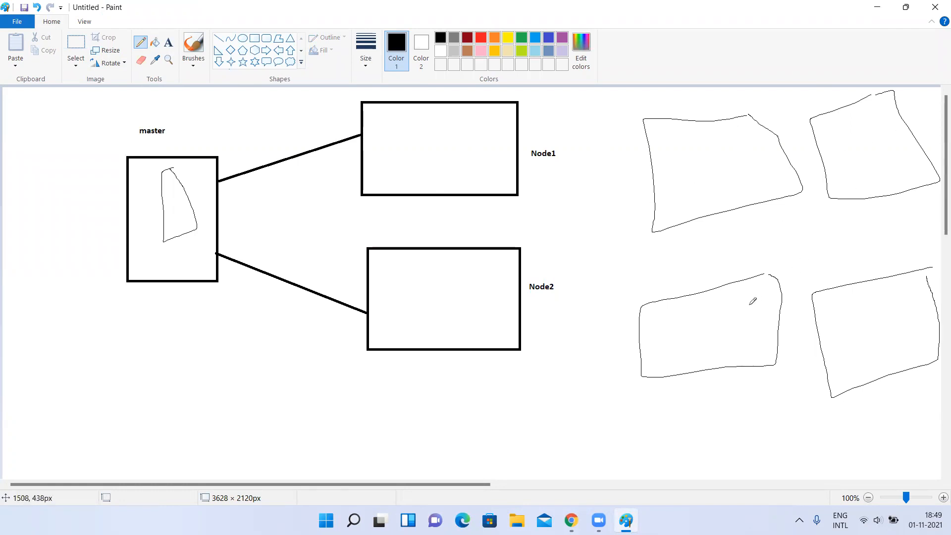
# Step: Undo the four freehand boxes to the right of the node labels
pyautogui.hotkey('ctrl', 'z')
pyautogui.hotkey('ctrl', 'z')
pyautogui.hotkey('ctrl', 'z')
pyautogui.hotkey('ctrl', 'z')
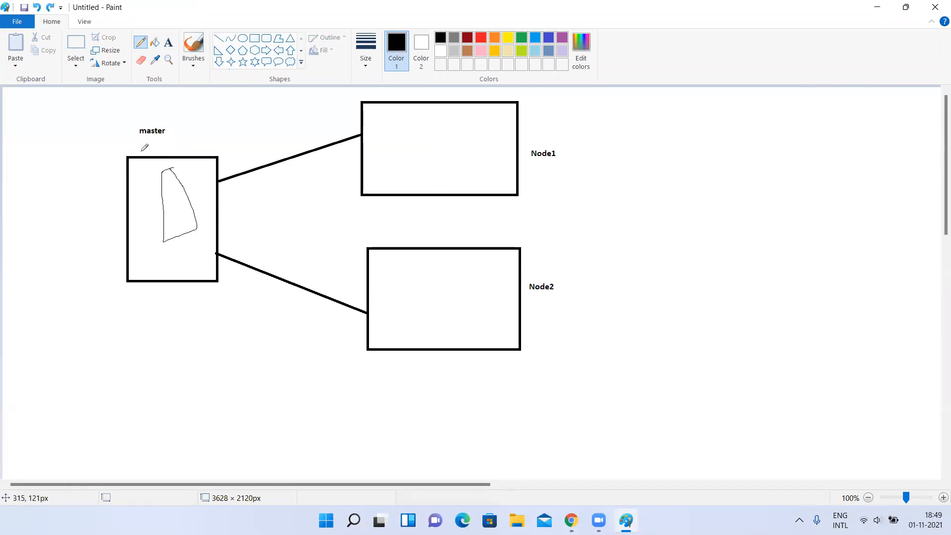
# Step: Mark a pencil dot in each node rectangle and sketch one freehand box to the right of Node1
pyautogui.click(447, 117)
pyautogui.click(433, 280)
pyautogui.moveTo(752, 180)
pyautogui.mouseDown()
pyautogui.moveTo(709, 268)
pyautogui.moveTo(745, 164)
pyautogui.moveTo(731, 178)
pyautogui.mouseUp()
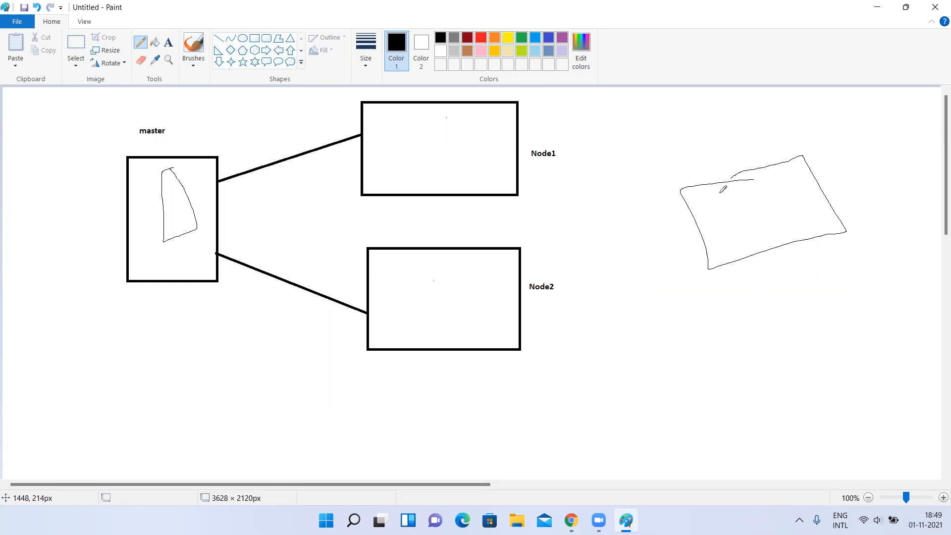
# Step: Undo the pencil marks and the whole master and node diagram until the canvas is blank
pyautogui.hotkey('ctrl', 'z')
pyautogui.hotkey('ctrl', 'z')
pyautogui.hotkey('ctrl', 'z')
pyautogui.hotkey('ctrl', 'z')
pyautogui.hotkey('ctrl', 'z')
pyautogui.hotkey('ctrl', 'z')
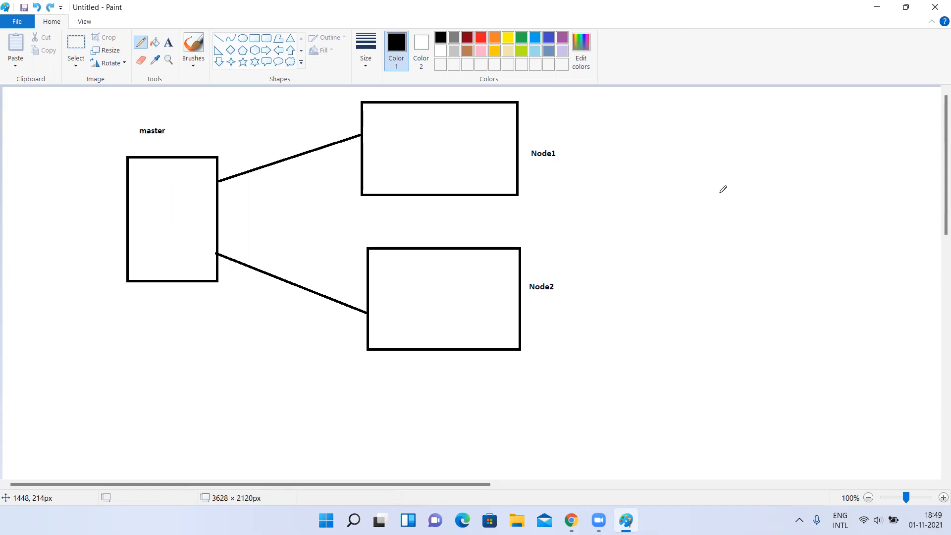
pyautogui.hotkey('ctrl', 'z')
pyautogui.hotkey('ctrl', 'z')
pyautogui.hotkey('ctrl', 'z')
pyautogui.hotkey('ctrl', 'z')
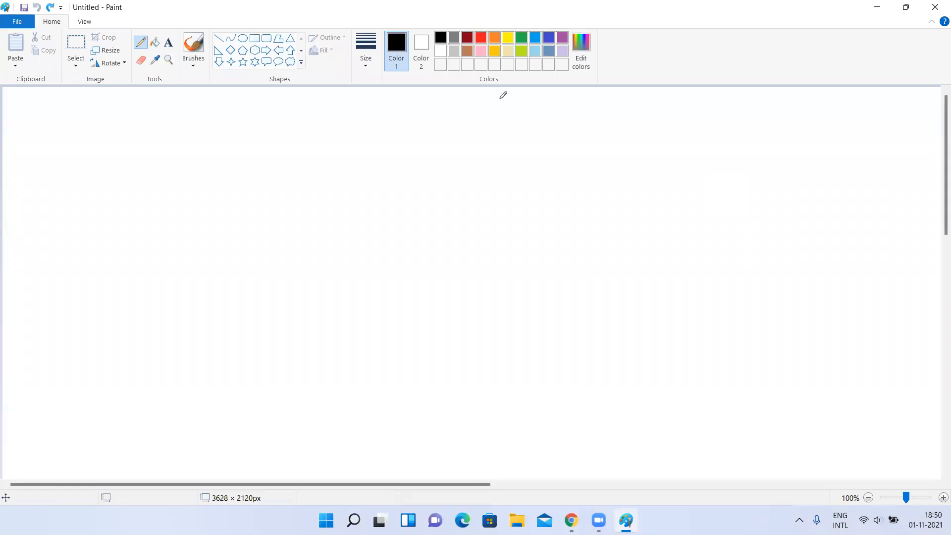
# Step: Sketch a rounded triangular loop near the canvas's upper middle and undo it
pyautogui.moveTo(381, 118)
pyautogui.mouseDown()
pyautogui.moveTo(377, 153)
pyautogui.moveTo(377, 130)
pyautogui.mouseUp()
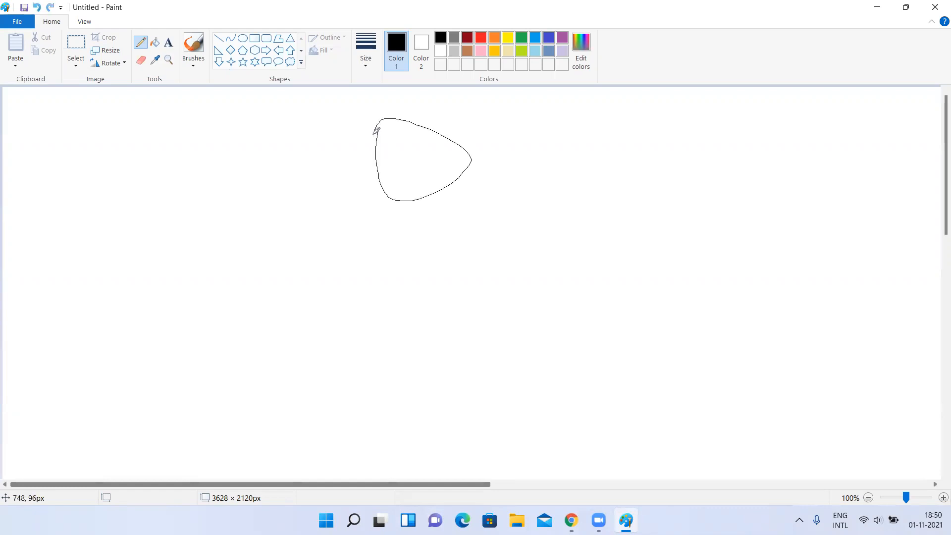
pyautogui.hotkey('ctrl', 'z')
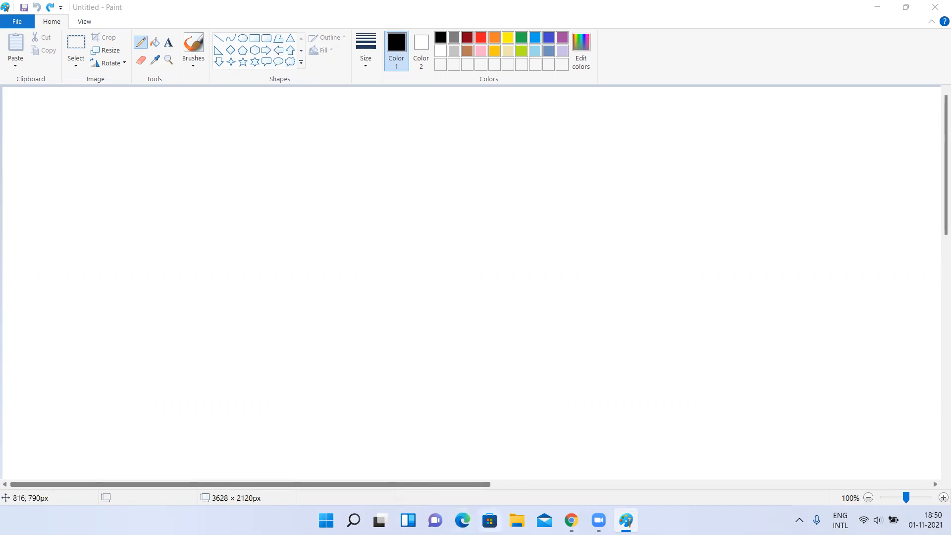
# Step: Switch to Jenkins in Chrome and open the configuration of Node2 from the node management page
pyautogui.click(571, 520)
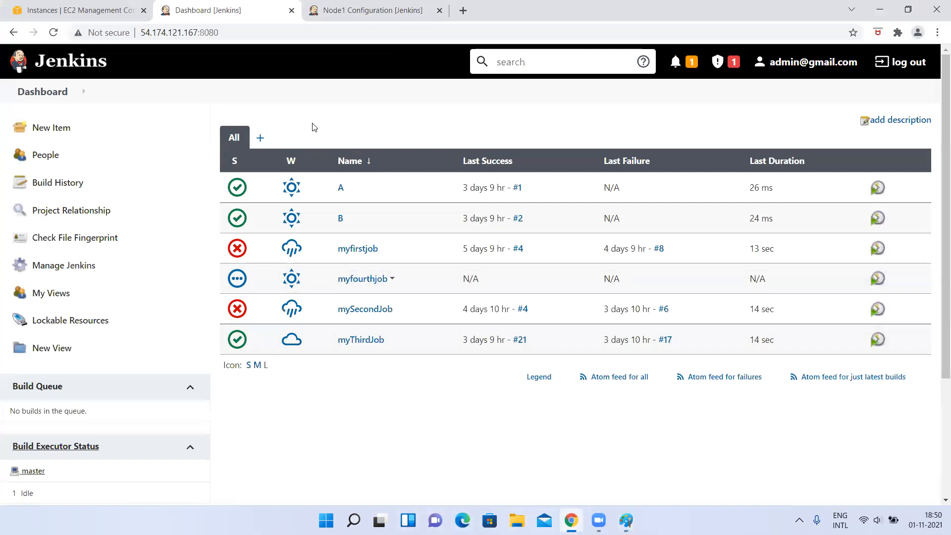
pyautogui.click(64, 280)
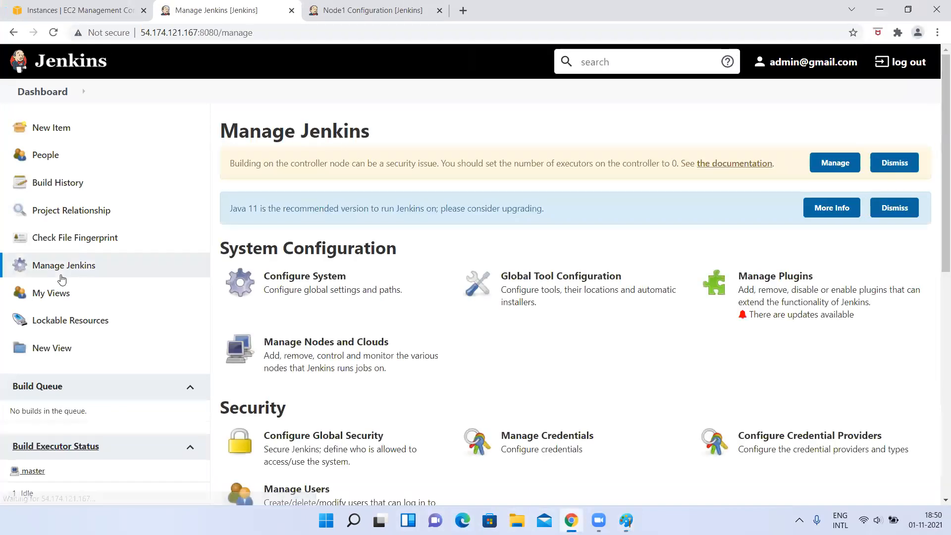
pyautogui.scroll(-2, 376, 287)
pyautogui.scroll(-1, 375, 290)
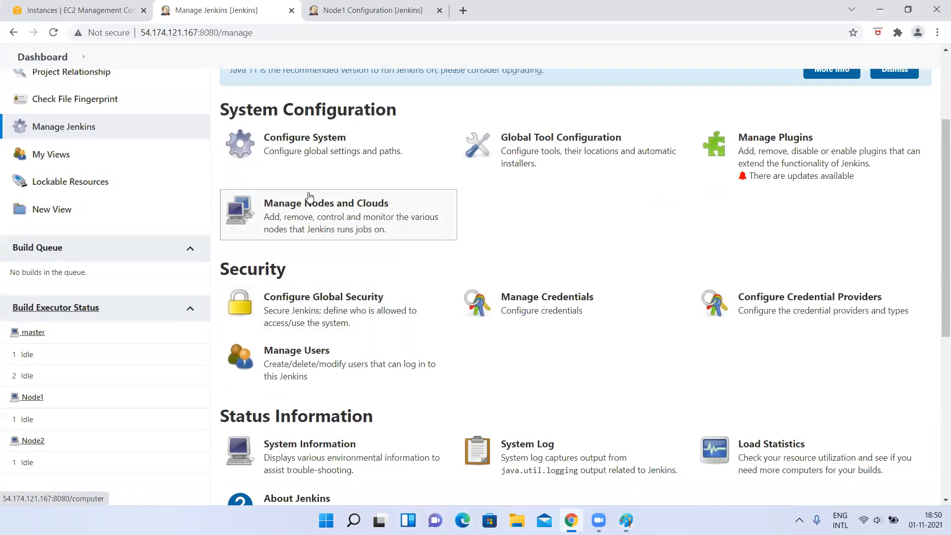
pyautogui.click(299, 235)
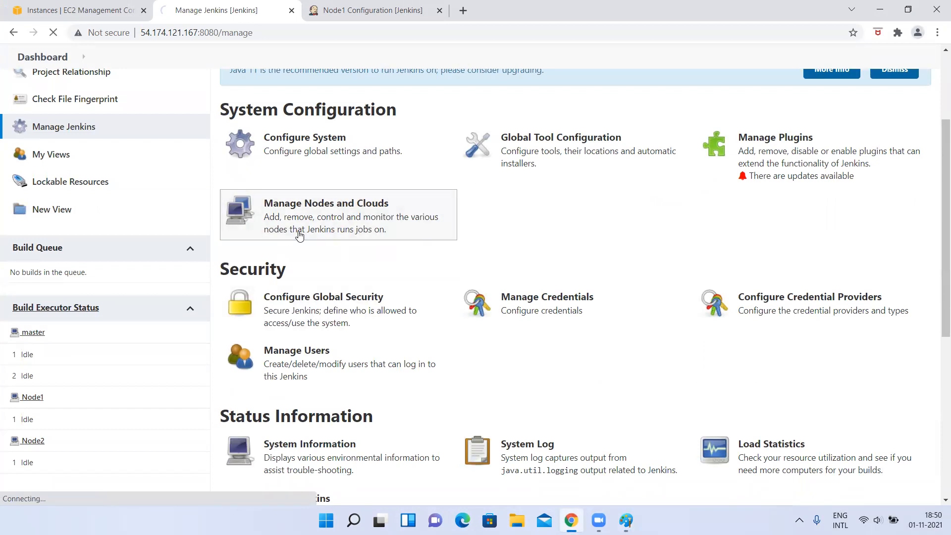
pyautogui.click(292, 213)
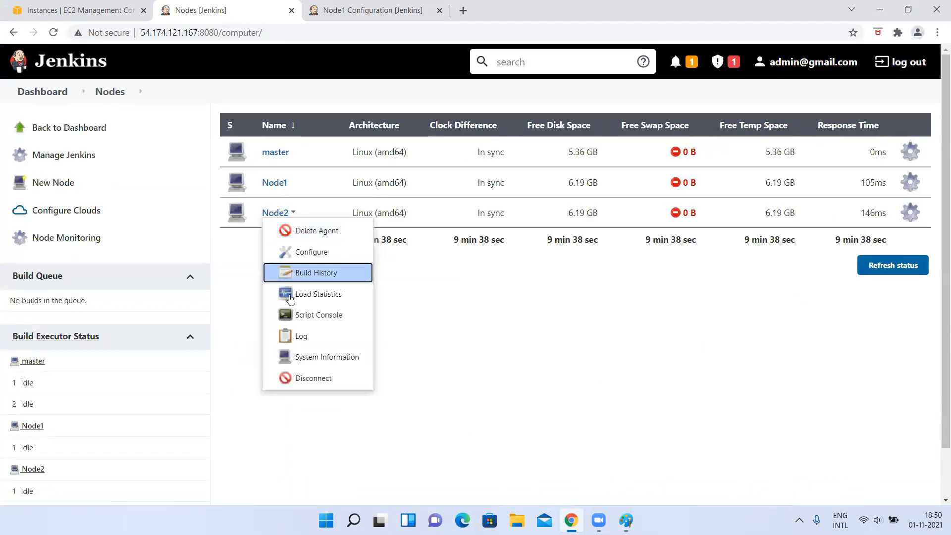
pyautogui.click(297, 272)
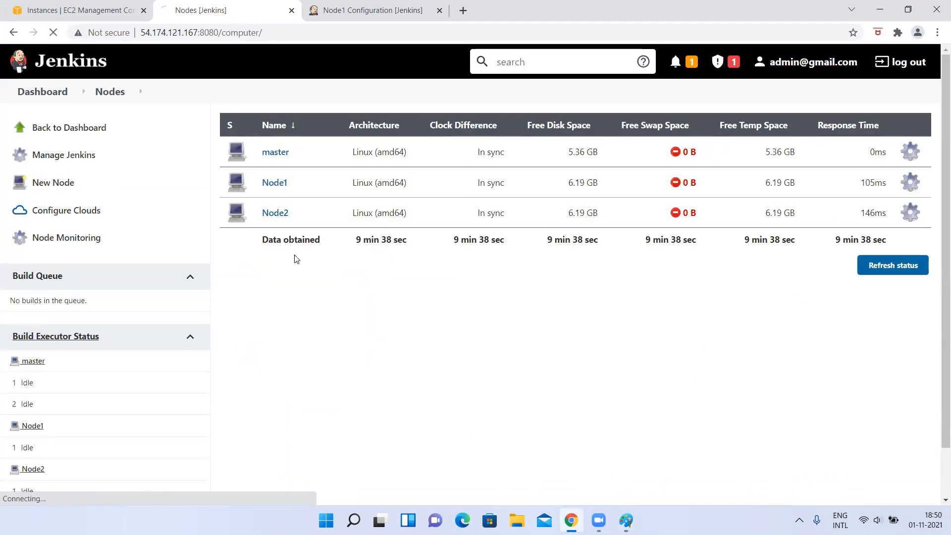
# Step: Review Node2's launch method, host address, credentials, host key verification strategy and availability settings
pyautogui.scroll(-6, 296, 259)
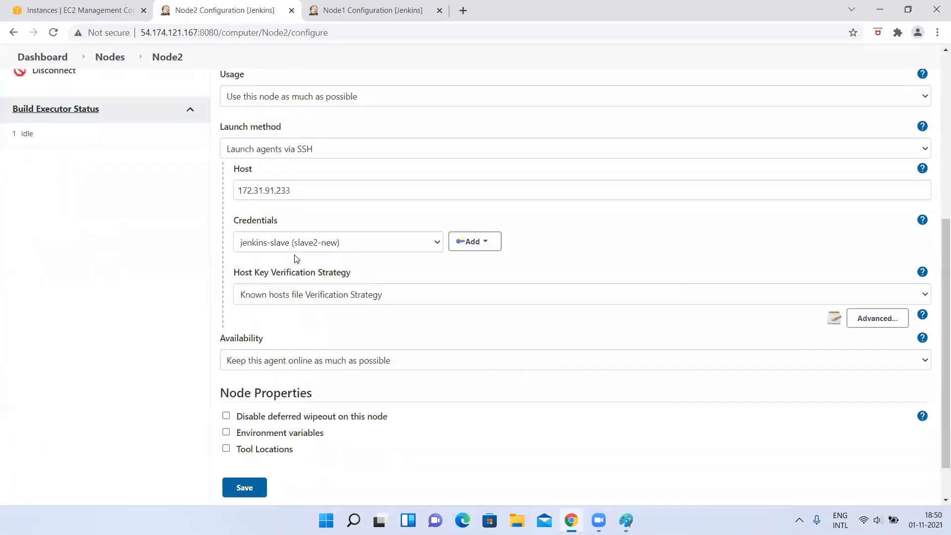
pyautogui.scroll(-1, 261, 115)
pyautogui.scroll(-1, 287, 383)
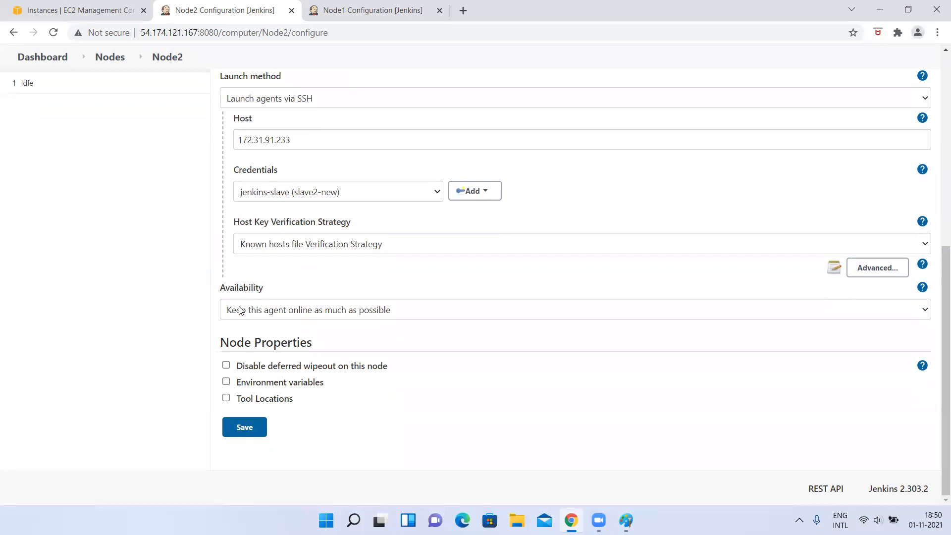
pyautogui.scroll(2, 170, 255)
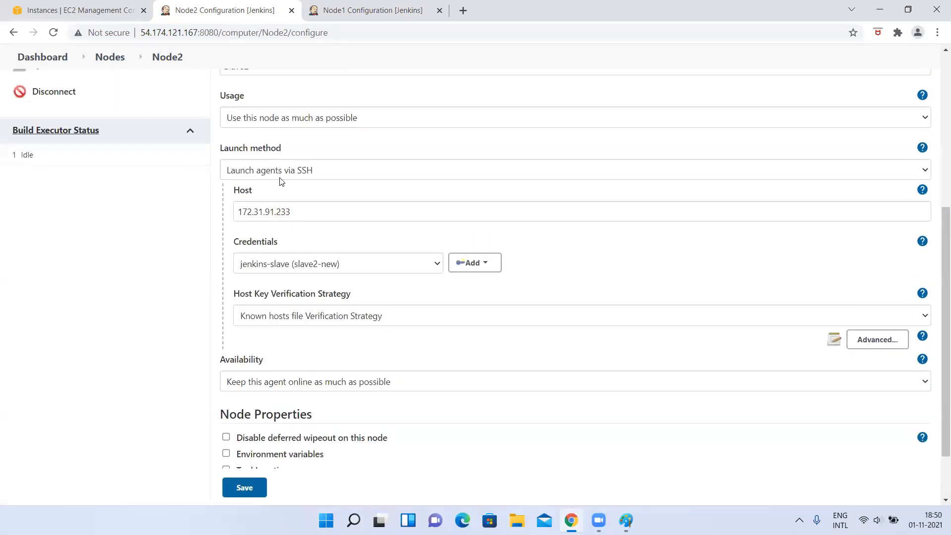
pyautogui.scroll(-1, 281, 181)
pyautogui.moveTo(237, 202); pyautogui.dragTo(372, 200)
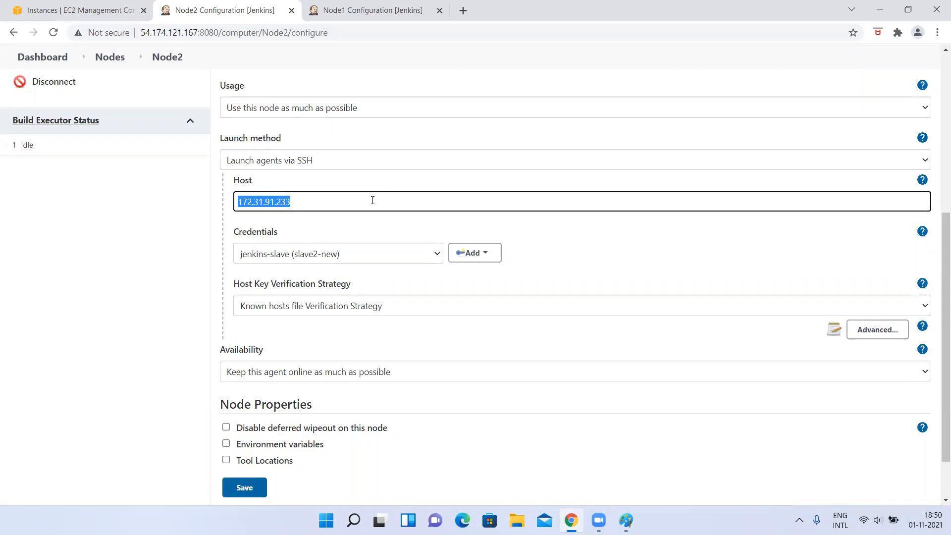
pyautogui.scroll(-1, 372, 200)
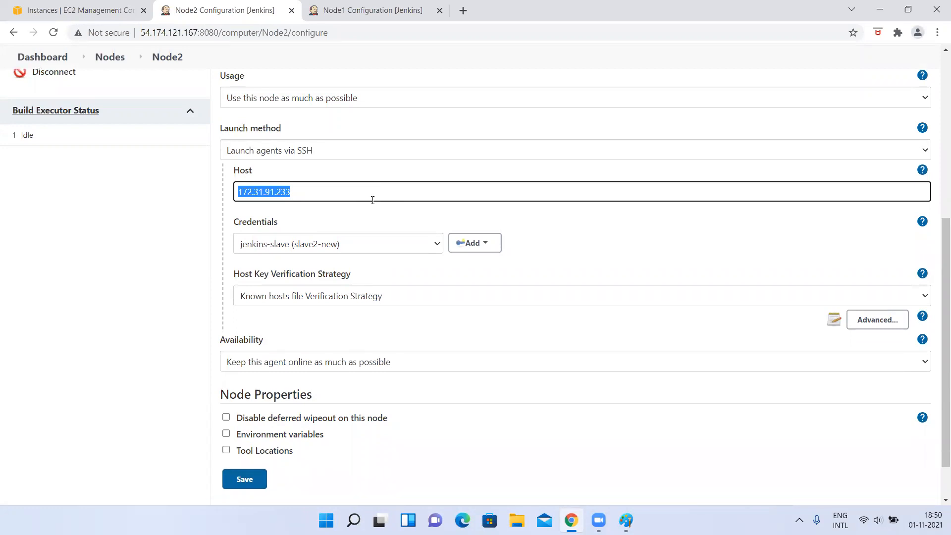
pyautogui.scroll(-2, 270, 361)
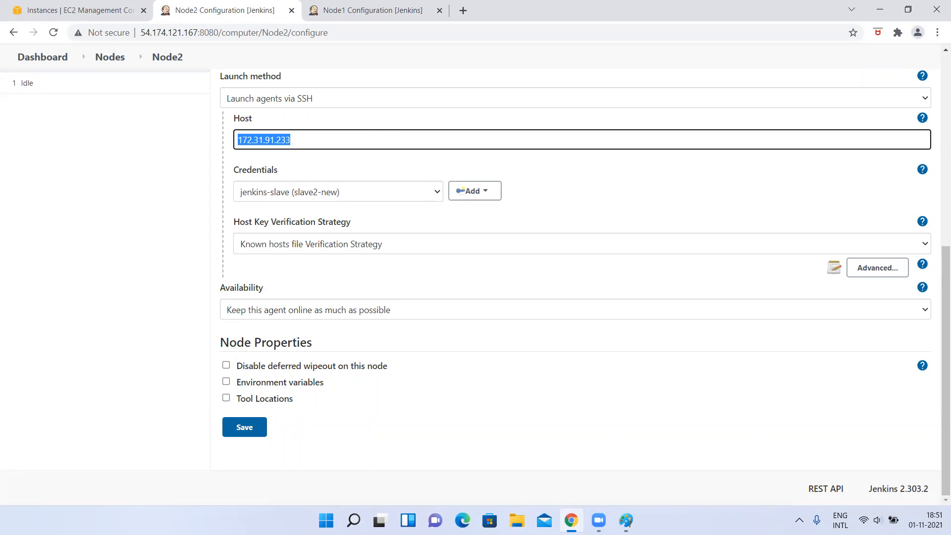
# Step: Switch to Paint and draw a squarish rectangle on the left with two wide rectangles stacked to its right
pyautogui.hotkey('alt', 'Tab')
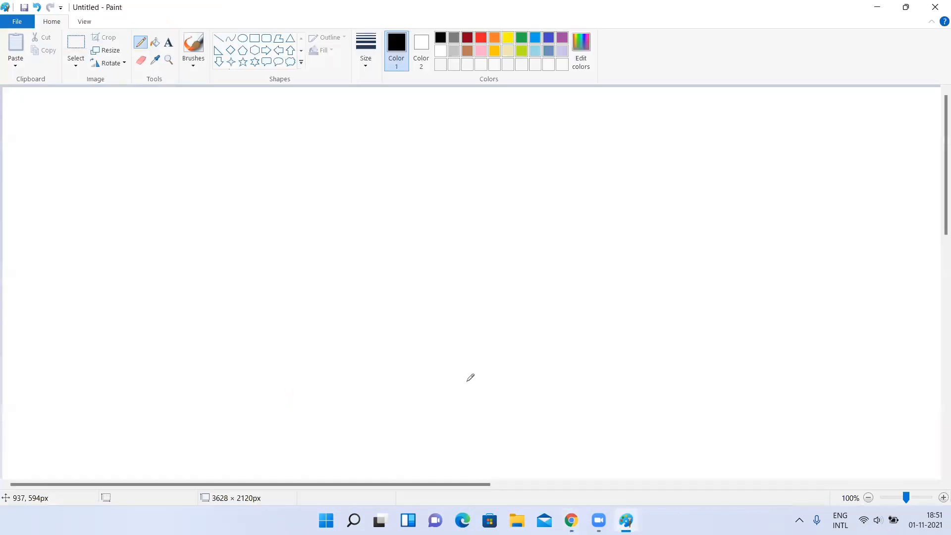
pyautogui.hotkey('ctrl', 'z')
pyautogui.click(254, 38)
pyautogui.moveTo(148, 190); pyautogui.dragTo(276, 298)
pyautogui.moveTo(389, 129); pyautogui.dragTo(547, 209)
pyautogui.moveTo(391, 288); pyautogui.dragTo(540, 375)
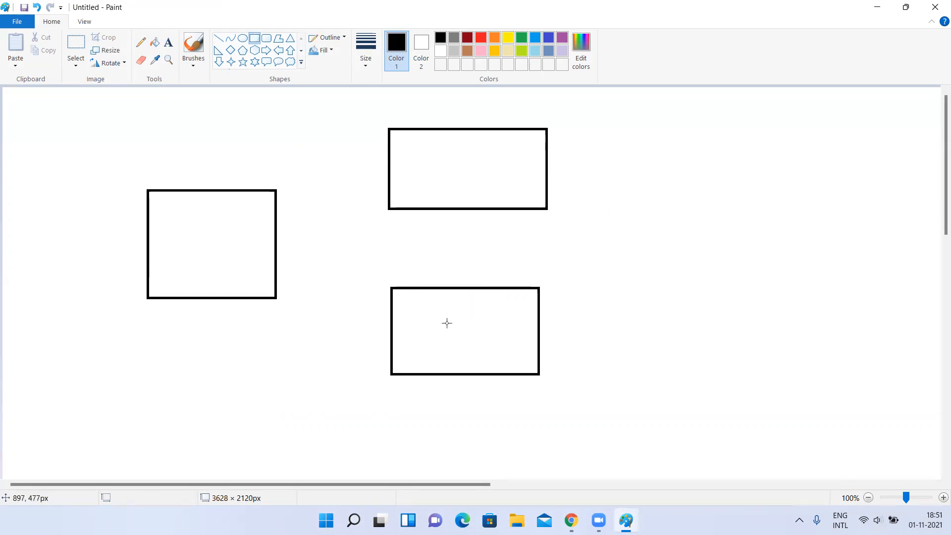
# Step: Try to connect the lower wide rectangle to the left rectangle with a straight line
pyautogui.click(219, 38)
pyautogui.moveTo(396, 321); pyautogui.dragTo(276, 248)
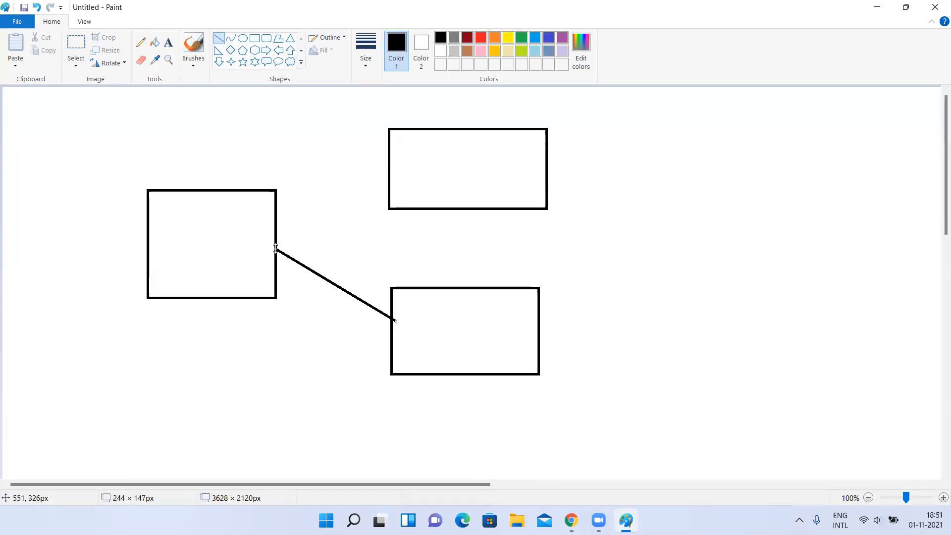
pyautogui.hotkey('ctrl', 'z')
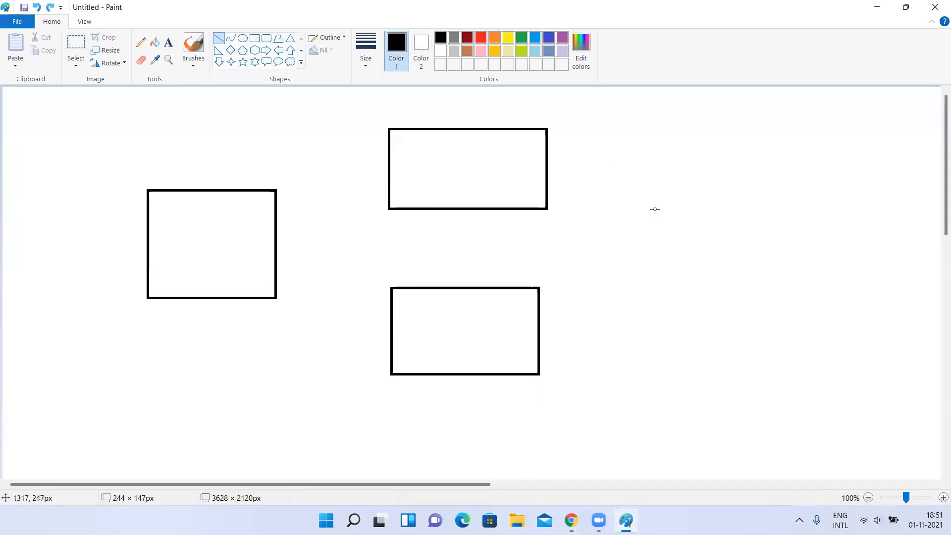
# Step: Connect the left rectangle to both middle rectangles with straight lines and draw another rectangle on the far right
pyautogui.moveTo(271, 208); pyautogui.dragTo(392, 168)
pyautogui.moveTo(268, 260); pyautogui.dragTo(394, 331)
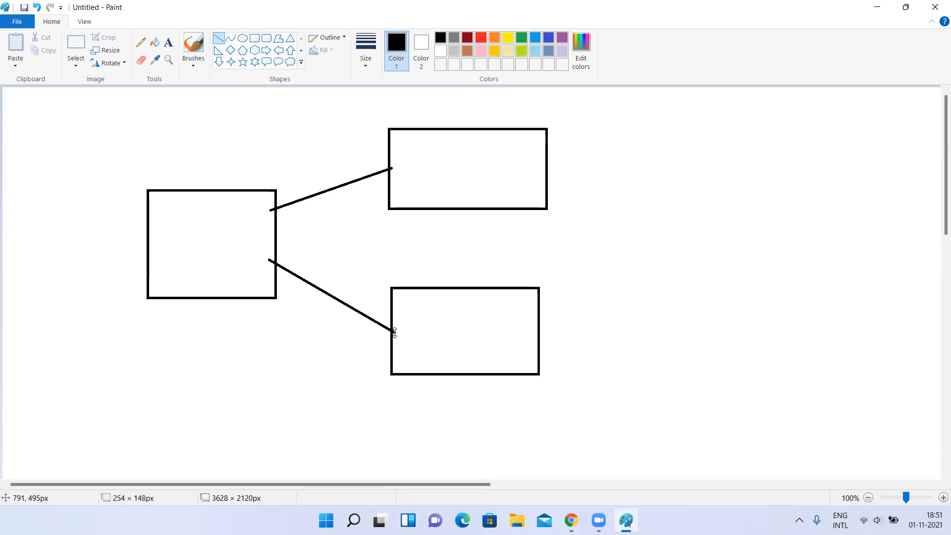
pyautogui.click(256, 39)
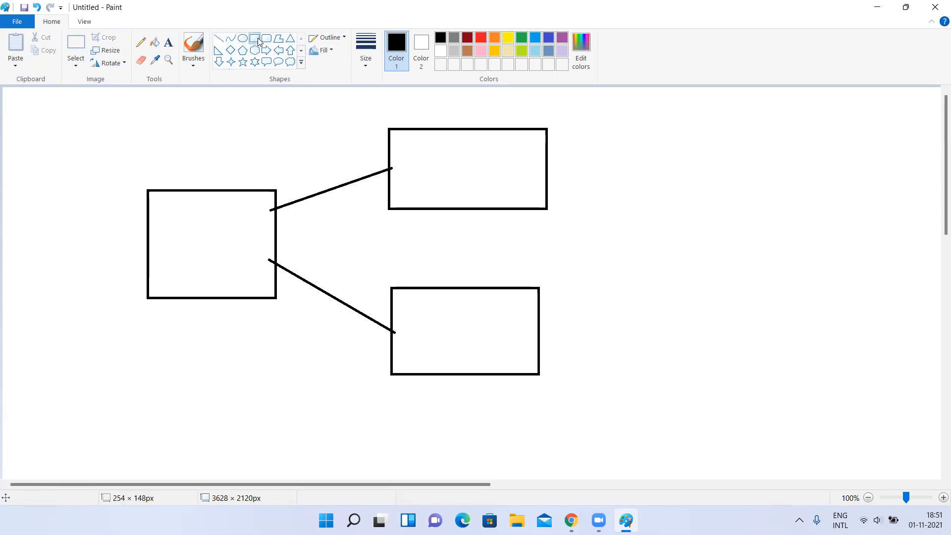
pyautogui.moveTo(659, 189); pyautogui.dragTo(805, 296)
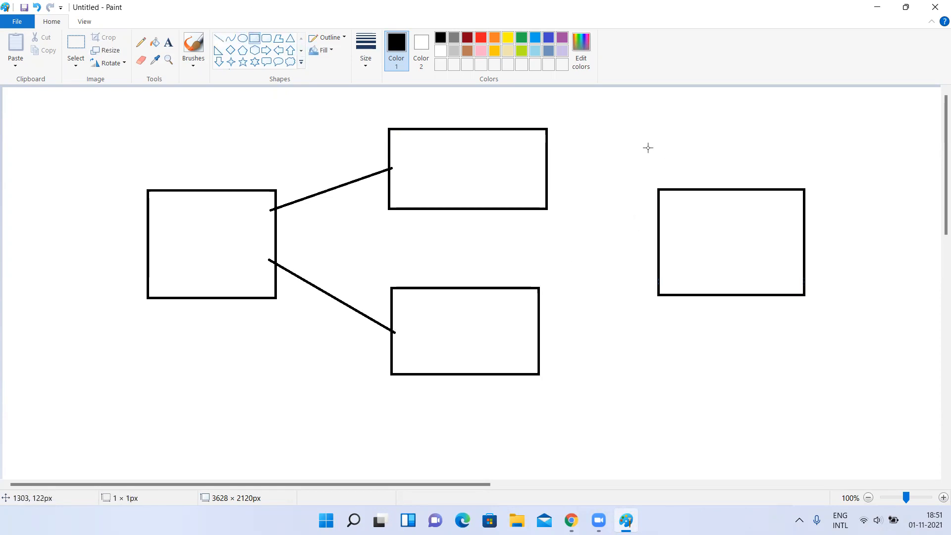
# Step: Draw a freehand pencil line from the left rectangle to the far-right rectangle
pyautogui.click(141, 42)
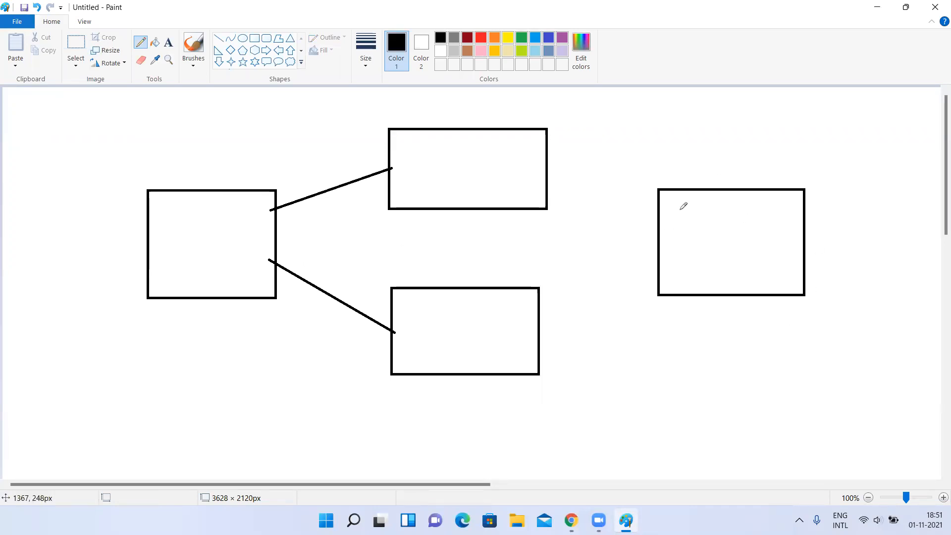
pyautogui.hotkey('alt', 'Tab')
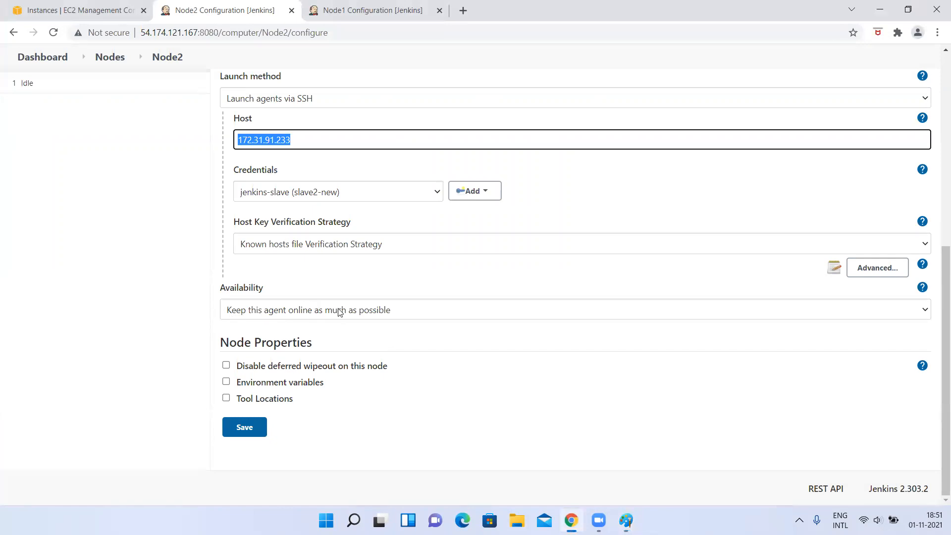
pyautogui.hotkey('alt', 'Tab')
pyautogui.moveTo(276, 247)
pyautogui.mouseDown()
pyautogui.moveTo(714, 253)
pyautogui.moveTo(697, 253)
pyautogui.mouseUp()
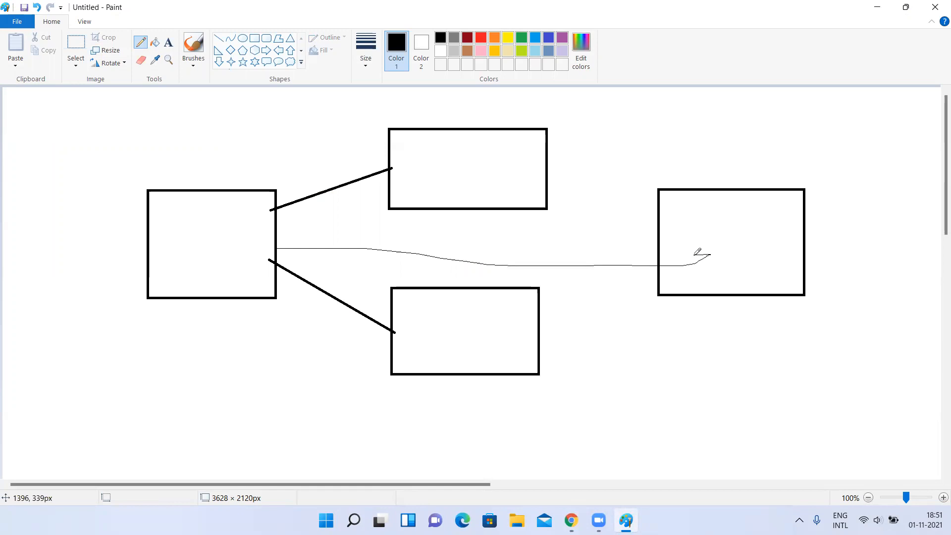
# Step: Switch to Jenkins and set Node2's availability to Bring this agent online according to a schedule
pyautogui.hotkey('alt', 'Tab')
pyautogui.click(392, 324)
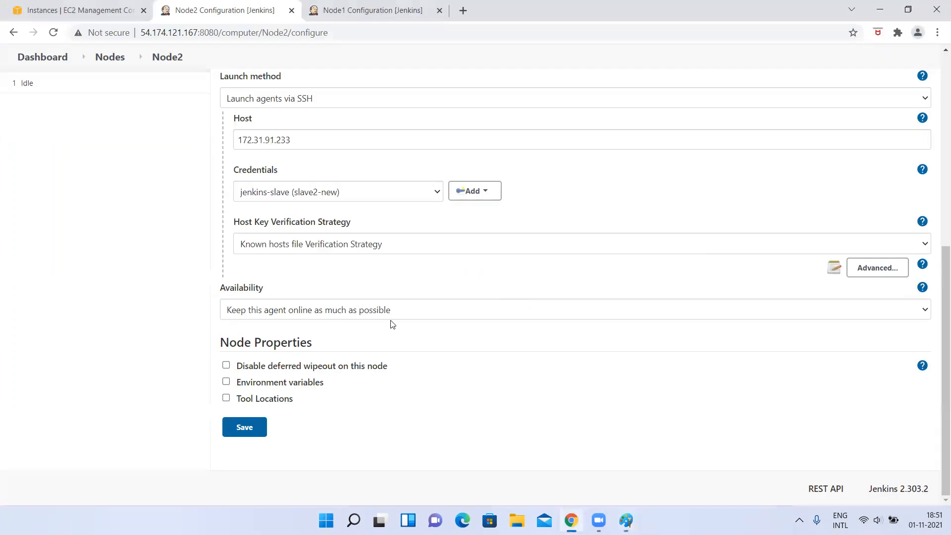
pyautogui.click(364, 313)
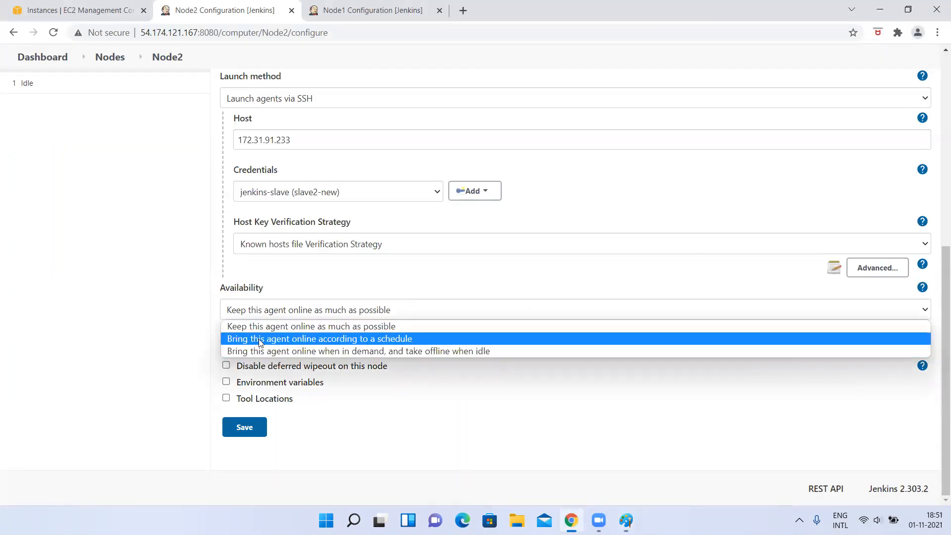
pyautogui.click(388, 343)
pyautogui.click(241, 380)
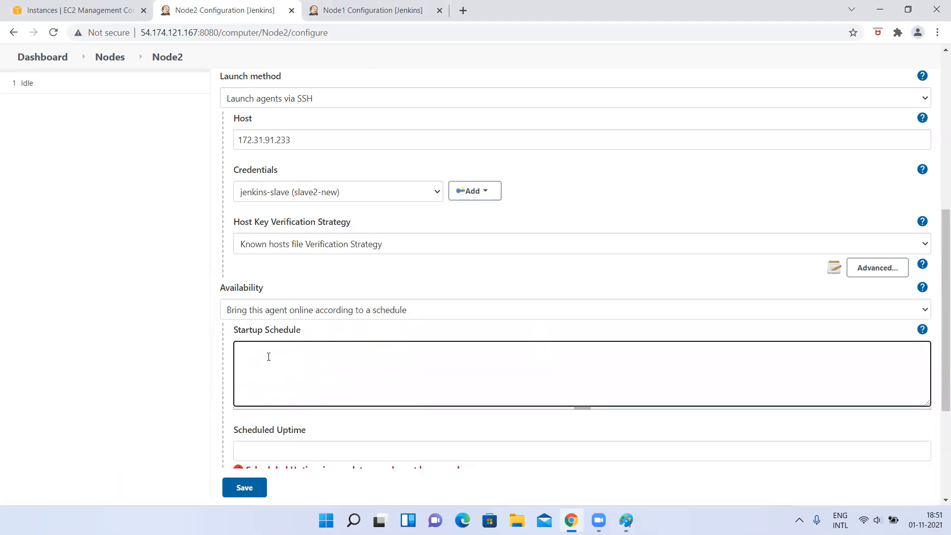
pyautogui.scroll(-2, 268, 357)
pyautogui.click(283, 363)
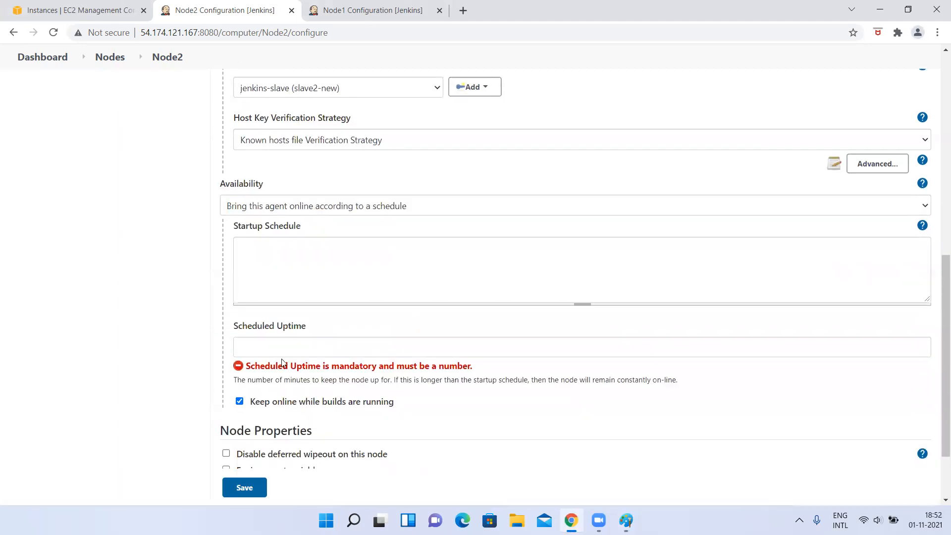
# Step: Switch to Paint, undo the freehand connecting line, and handwrite two short time notes starting with 9 above the far-right rectangle
pyautogui.hotkey('alt', 'Tab')
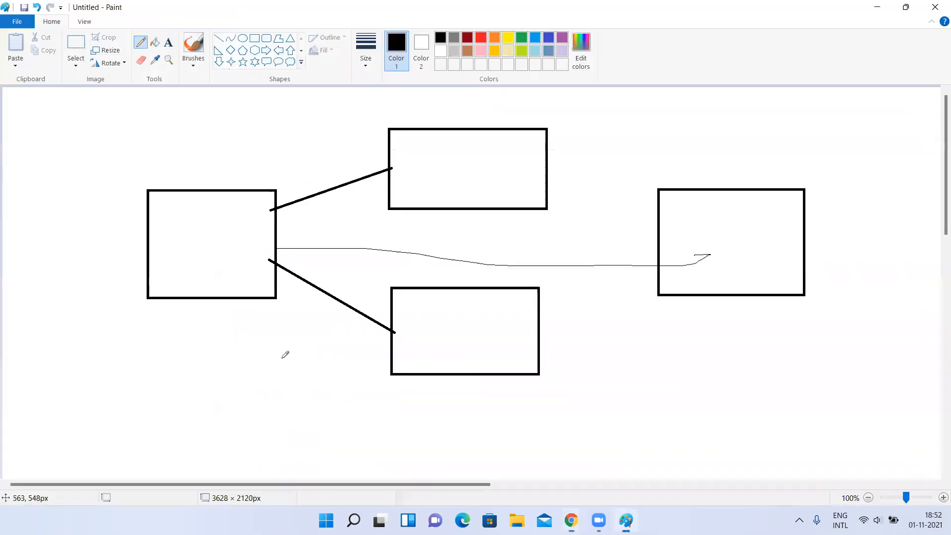
pyautogui.hotkey('ctrl', 'z')
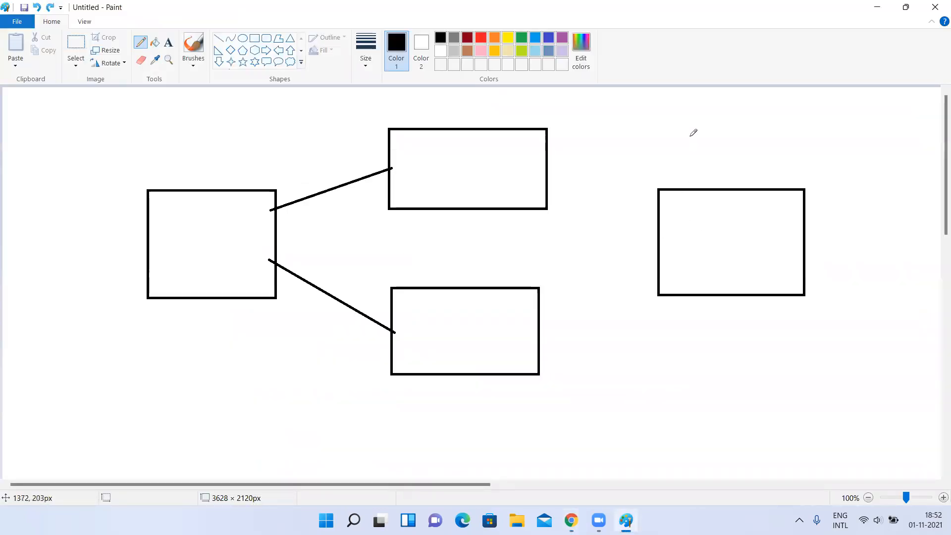
pyautogui.hotkey('ctrl', 'y')
pyautogui.moveTo(660, 111)
pyautogui.mouseDown()
pyautogui.moveTo(653, 115)
pyautogui.moveTo(667, 119)
pyautogui.moveTo(669, 157)
pyautogui.mouseUp()
pyautogui.moveTo(772, 110); pyautogui.dragTo(780, 160)
pyautogui.moveTo(678, 125)
pyautogui.mouseDown()
pyautogui.moveTo(700, 105)
pyautogui.moveTo(709, 116)
pyautogui.mouseUp()
pyautogui.moveTo(802, 126); pyautogui.dragTo(867, 129)
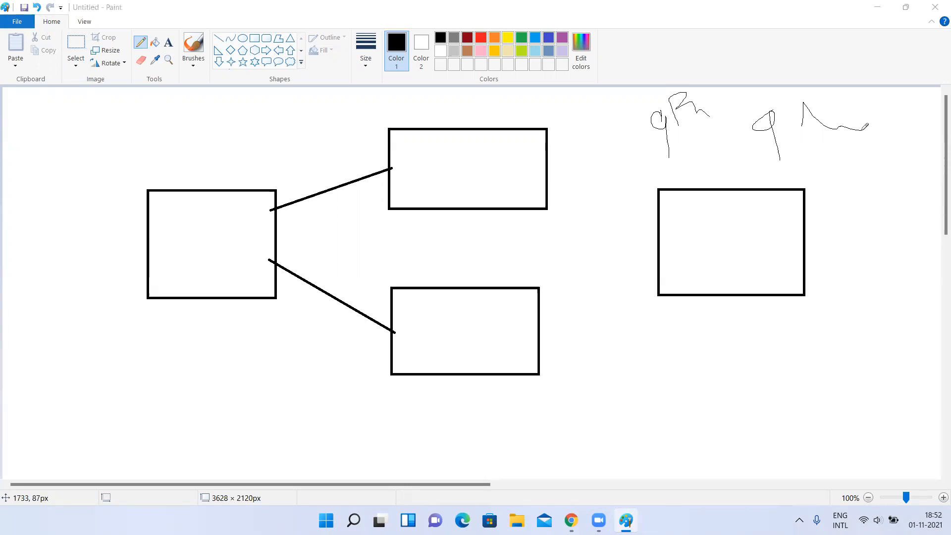
# Step: Switch to Jenkins and examine Node2's Startup Schedule and Scheduled Uptime fields
pyautogui.hotkey('alt', 'Tab')
pyautogui.click(267, 244)
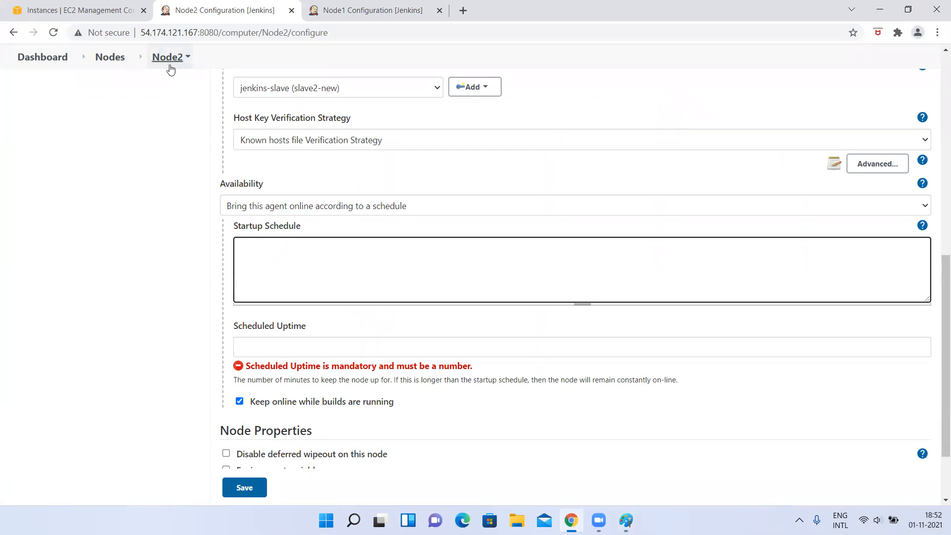
pyautogui.hotkey('alt', 'Tab')
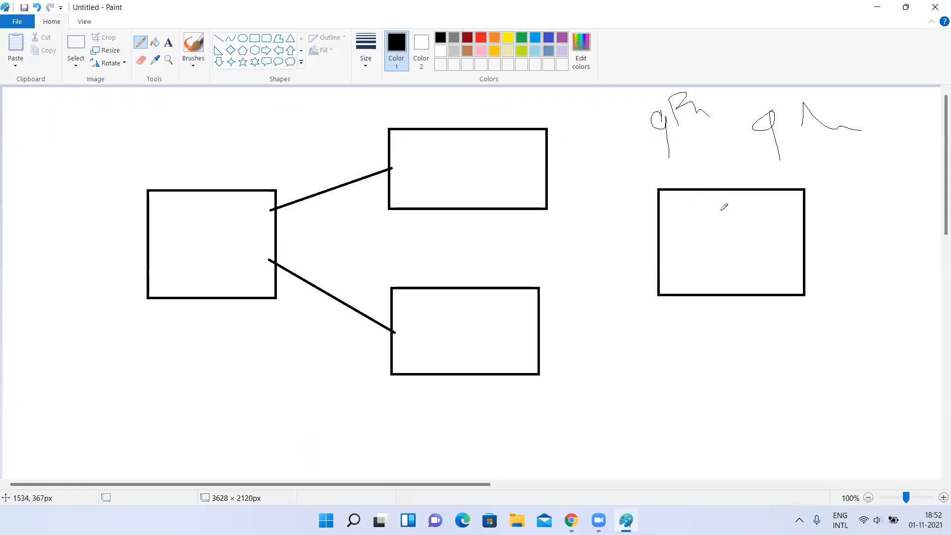
pyautogui.hotkey('alt', 'Tab')
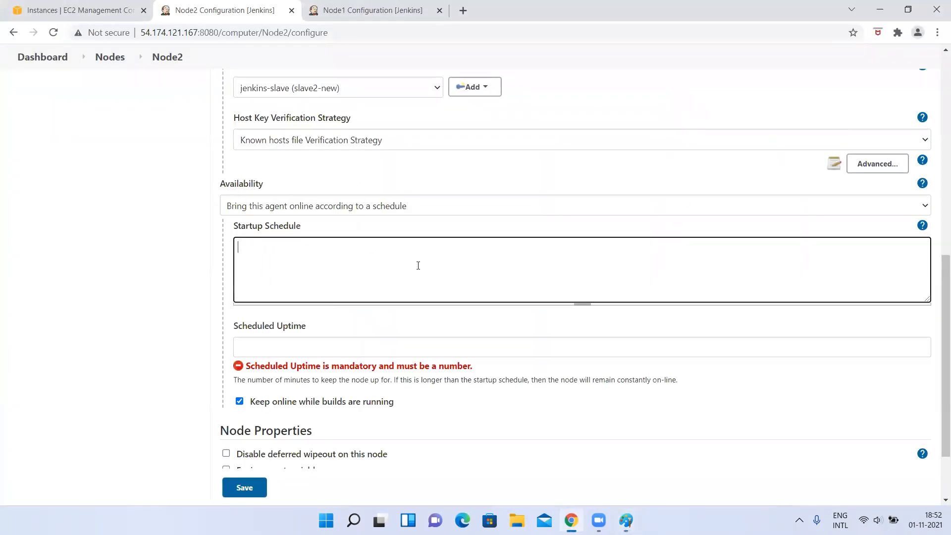
pyautogui.scroll(-2, 63, 325)
pyautogui.click(307, 253)
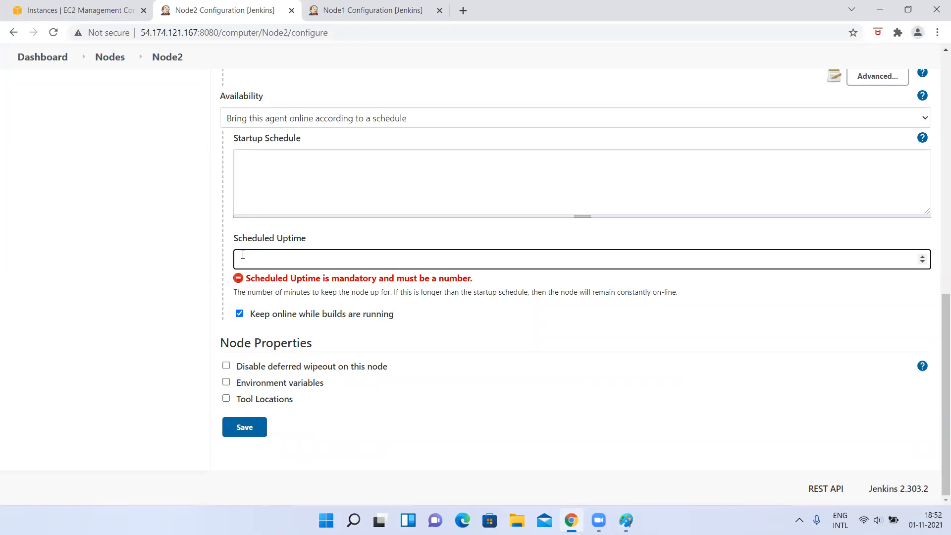
# Step: Switch to Paint, draw a freehand line from the far-right rectangle to the left rectangle, and undo it
pyautogui.hotkey('alt', 'Tab')
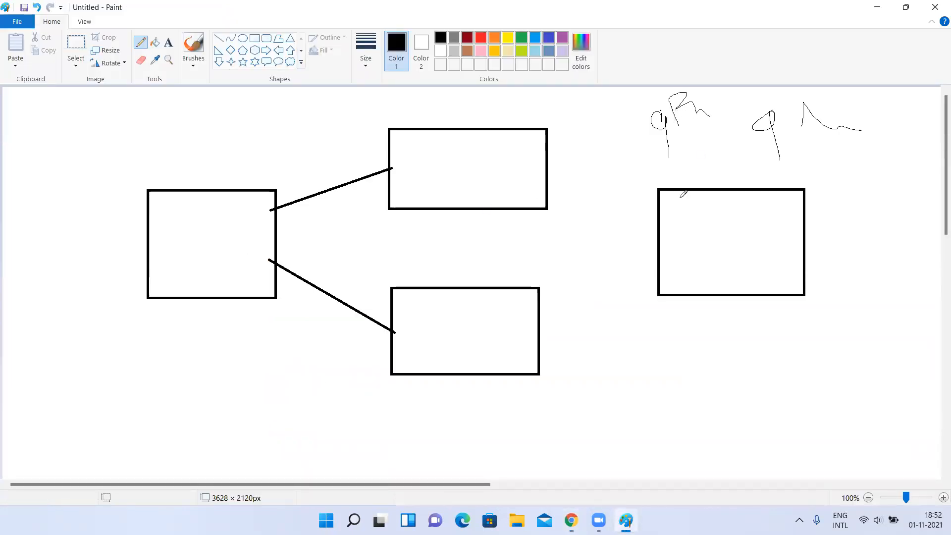
pyautogui.moveTo(657, 231); pyautogui.dragTo(277, 255)
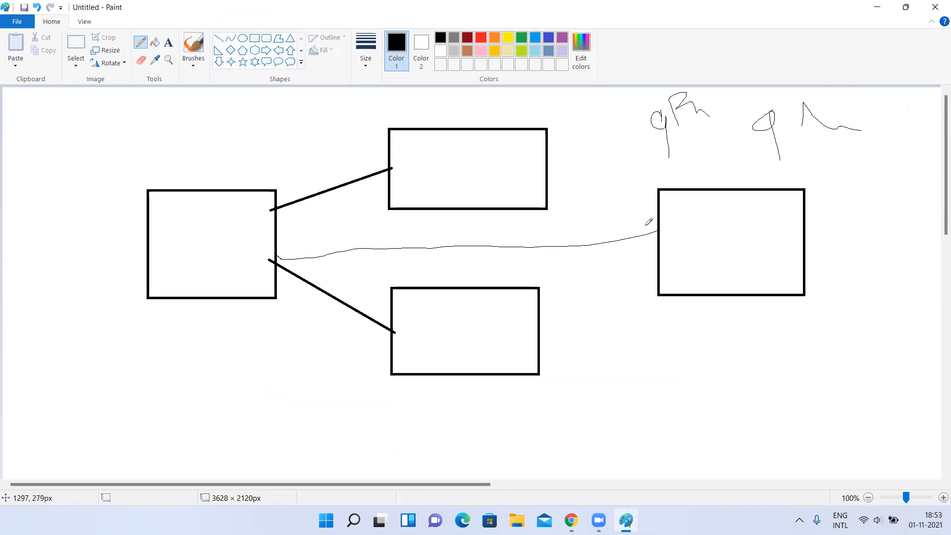
pyautogui.hotkey('ctrl', 'z')
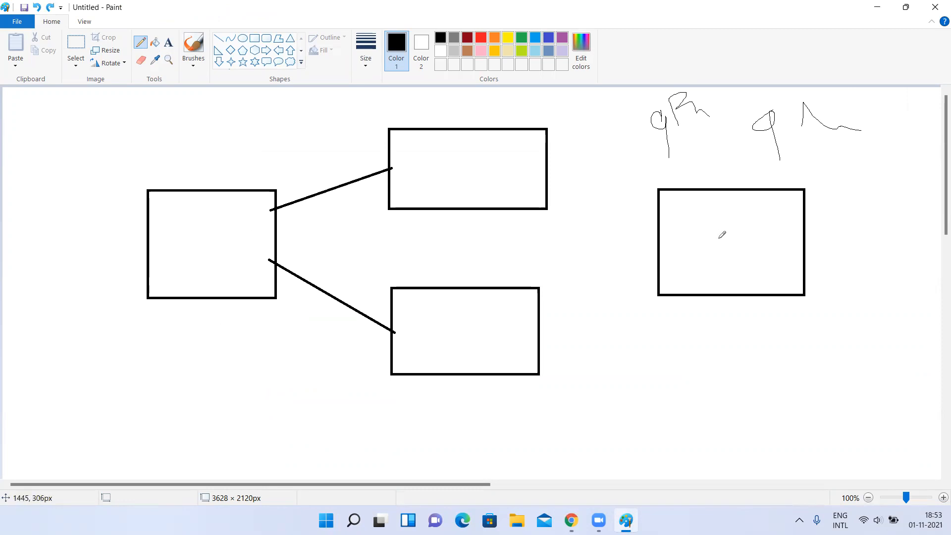
# Step: Check Node2's Keep online while builds are running option in Jenkins, and join the far-right and left rectangles in Paint with a freehand line
pyautogui.hotkey('alt', 'Tab')
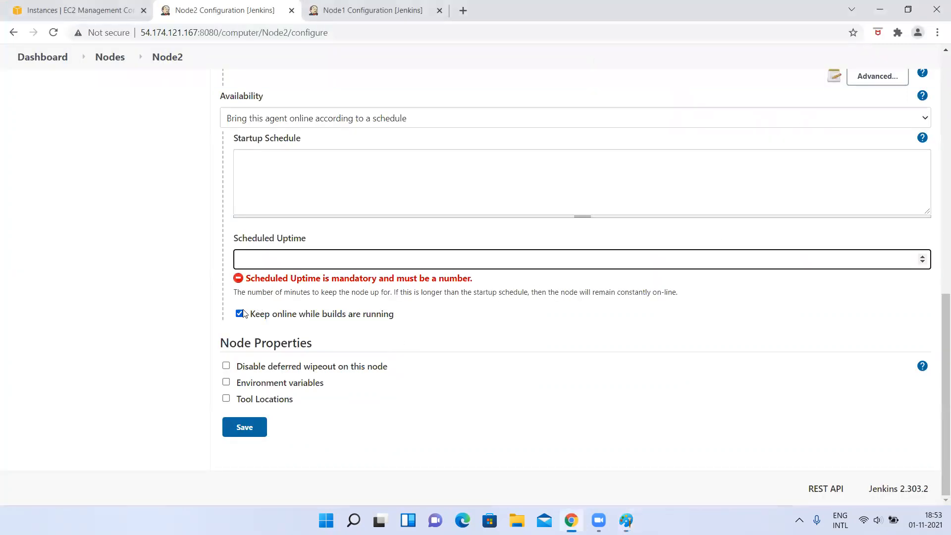
pyautogui.hotkey('alt', 'Tab')
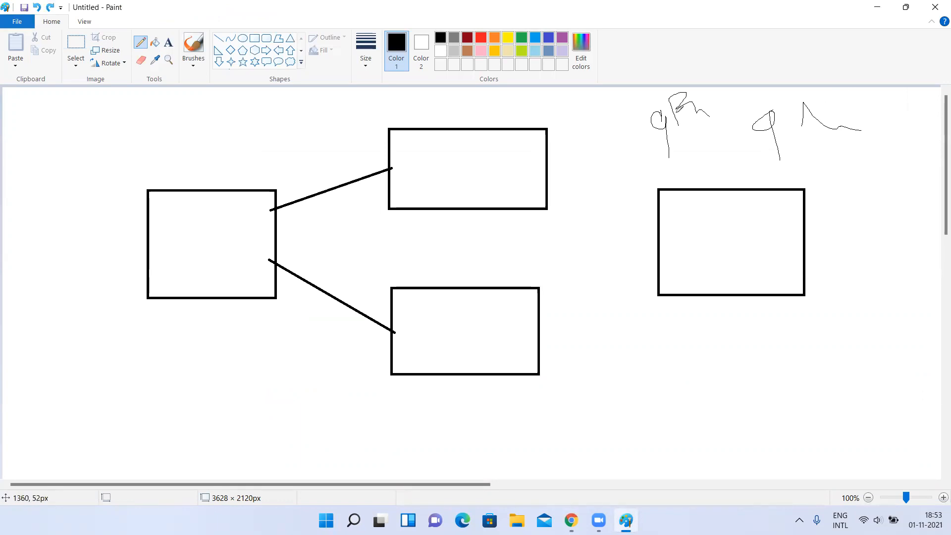
pyautogui.moveTo(658, 219); pyautogui.dragTo(281, 239)
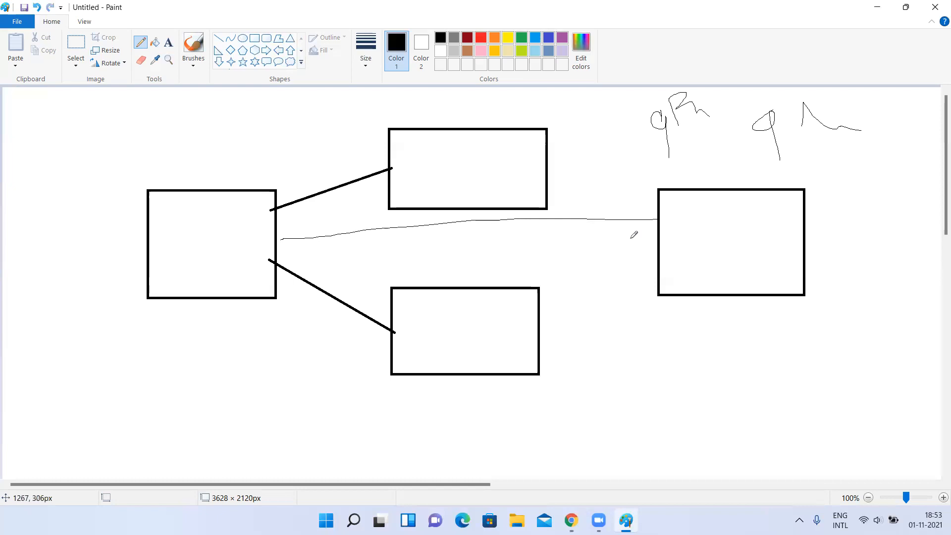
# Step: Look at Node2's schedule settings in Jenkins, make a short mark on the long connecting line in Paint, and undo it
pyautogui.hotkey('alt', 'Tab')
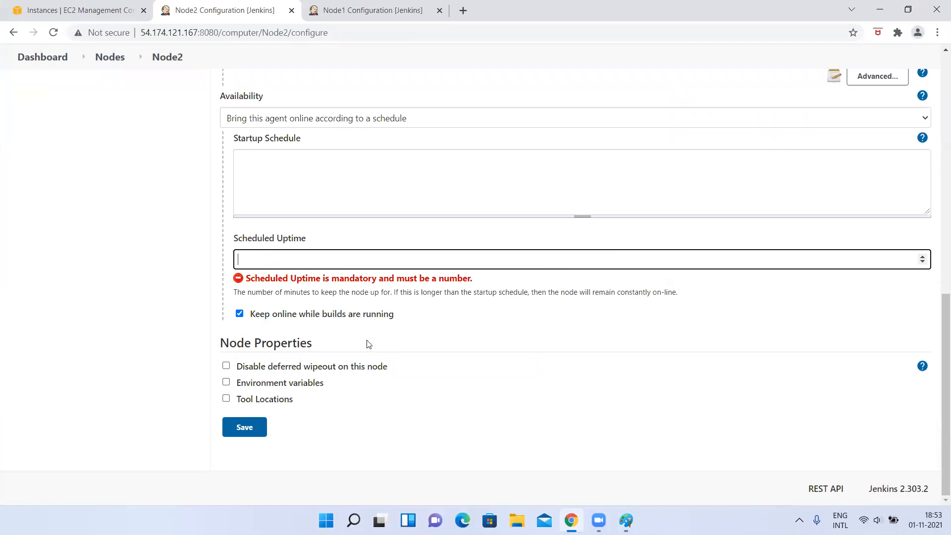
pyautogui.click(626, 520)
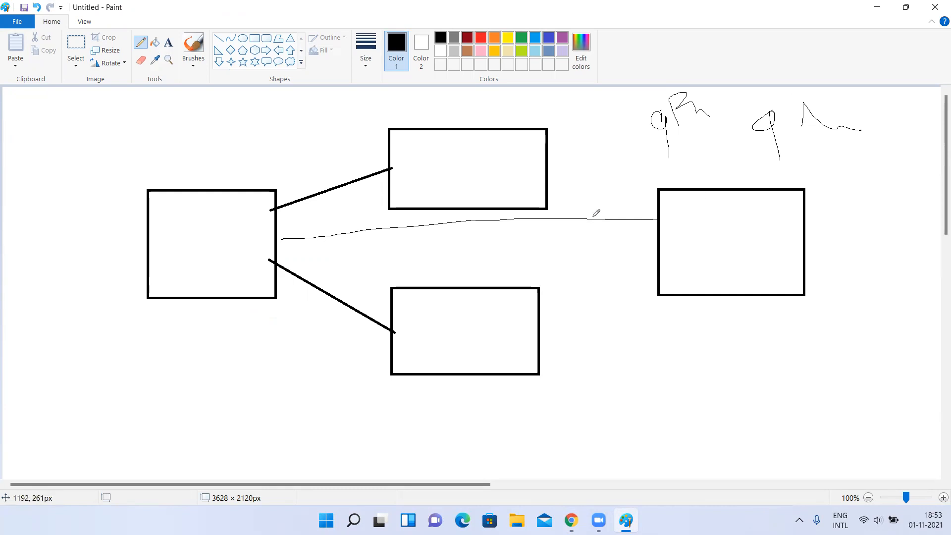
pyautogui.moveTo(594, 216); pyautogui.dragTo(605, 227)
pyautogui.hotkey('ctrl', 'z')
# Step: Disable and re-enable Node2's Keep online while builds are running option, crossing out the long connecting line in Paint and undoing that mark in between
pyautogui.hotkey('alt', 'Tab')
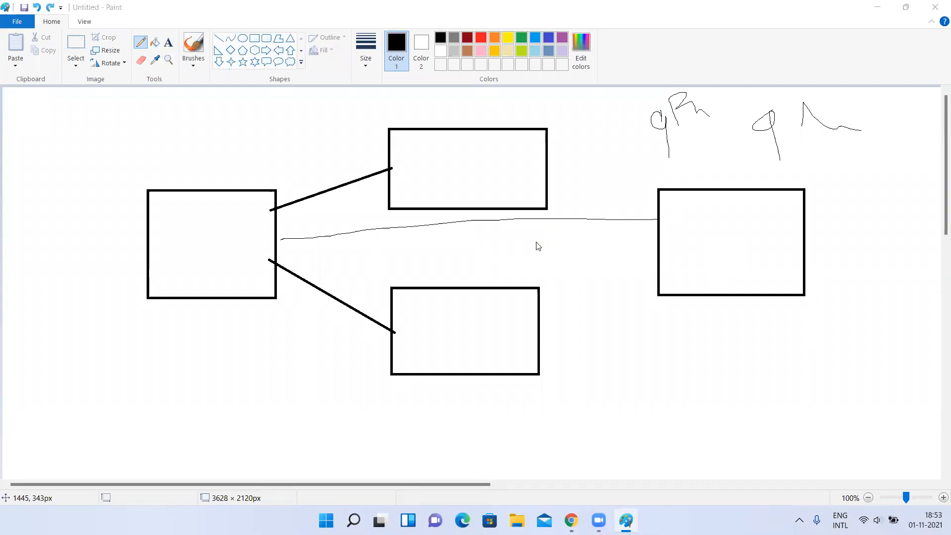
pyautogui.click(239, 314)
pyautogui.hotkey('alt', 'Tab')
pyautogui.moveTo(599, 171)
pyautogui.mouseDown()
pyautogui.moveTo(579, 254)
pyautogui.moveTo(609, 220)
pyautogui.mouseUp()
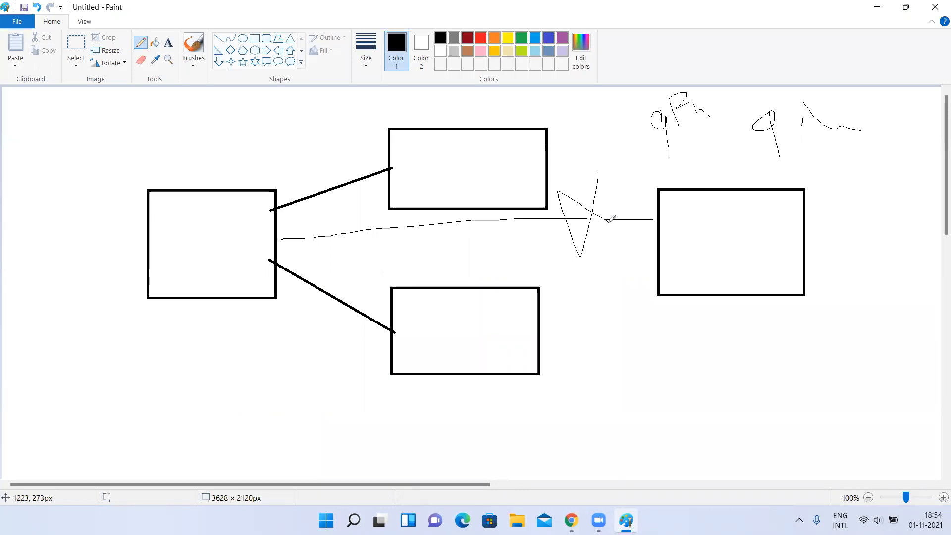
pyautogui.hotkey('ctrl', 'z')
pyautogui.hotkey('alt', 'Tab')
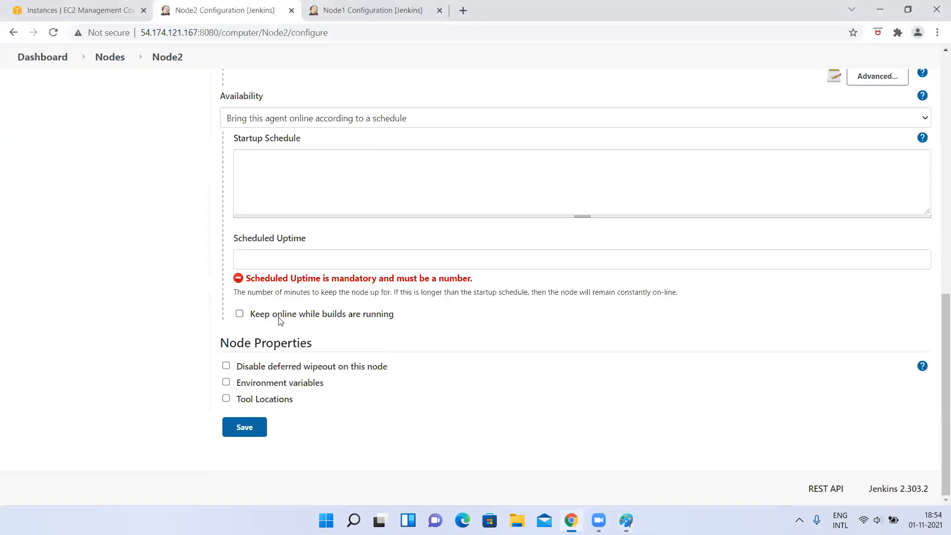
pyautogui.click(239, 315)
# Step: Enable Environment variables and Tool Locations in Node2's properties and inspect the (Git) Default tool location entry
pyautogui.click(226, 382)
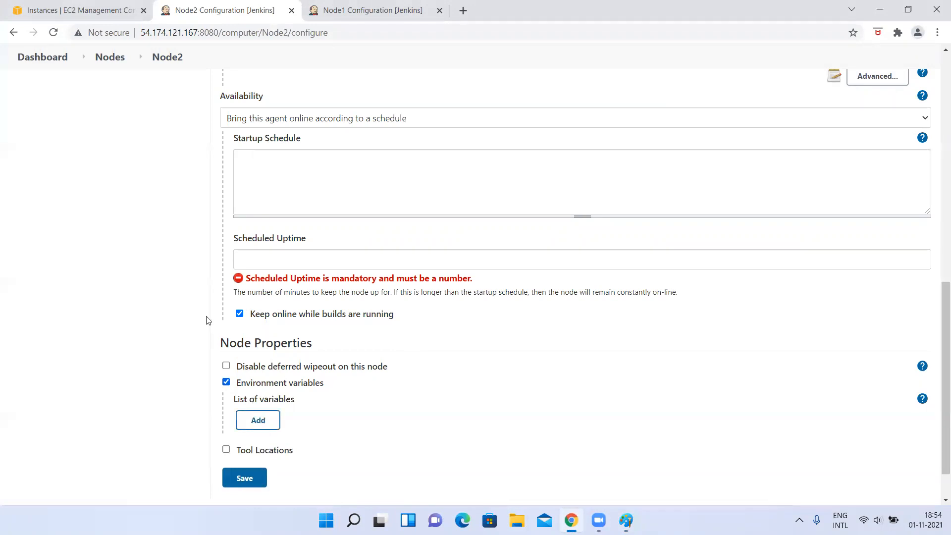
pyautogui.click(225, 449)
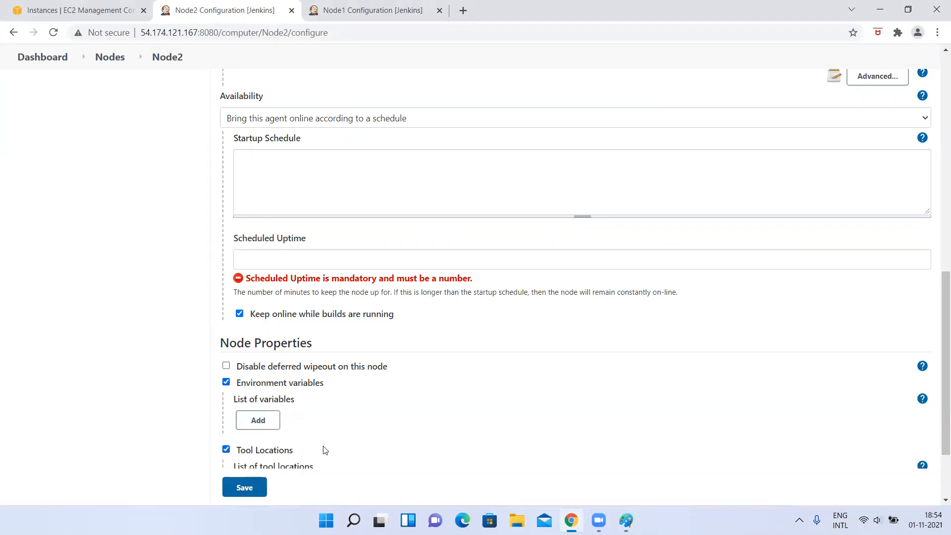
pyautogui.scroll(-2, 325, 447)
pyautogui.click(257, 390)
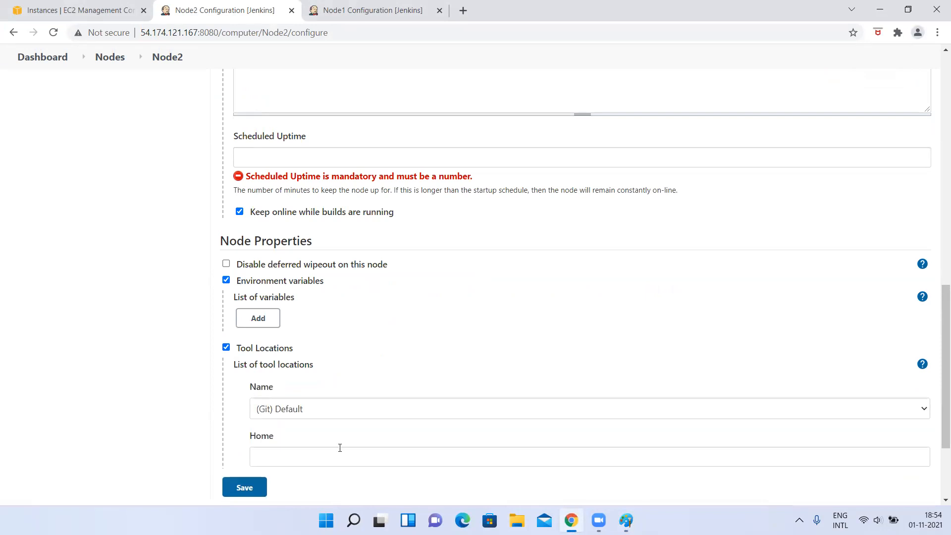
pyautogui.scroll(-3, 338, 451)
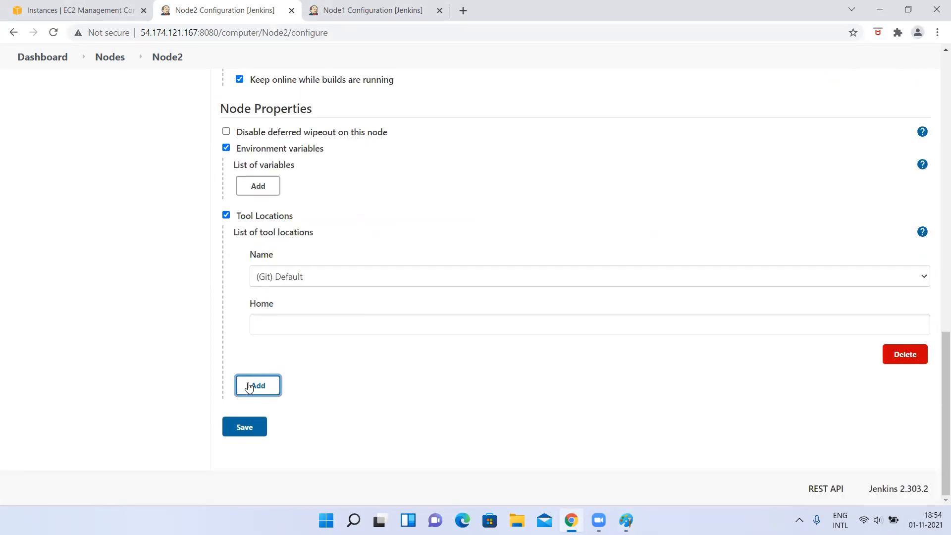
# Step: Delete the (Git) Default tool location entry and disable Environment variables and Tool Locations for Node2
pyautogui.click(920, 349)
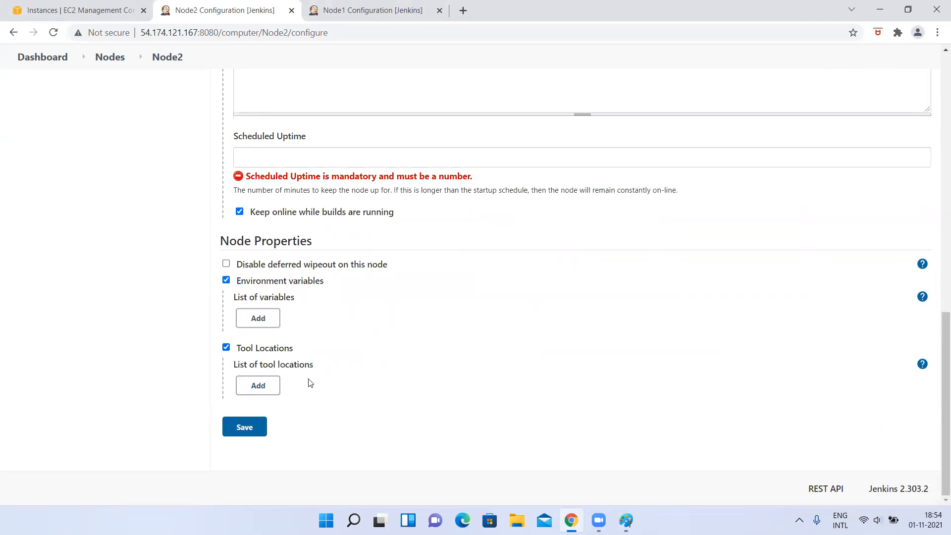
pyautogui.click(247, 388)
pyautogui.click(227, 280)
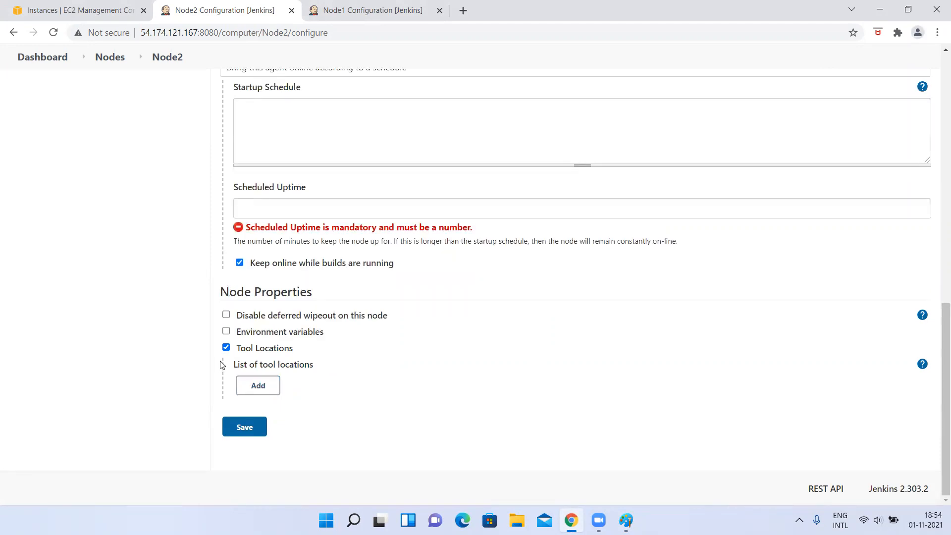
pyautogui.click(226, 347)
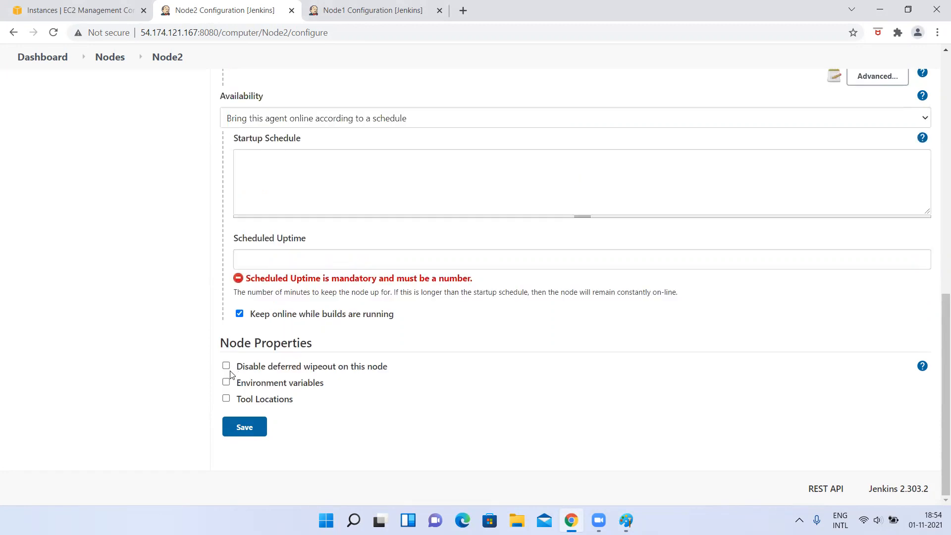
# Step: Read the help texts for Node2's Disable deferred wipeout on this node and Number of executors settings
pyautogui.click(922, 366)
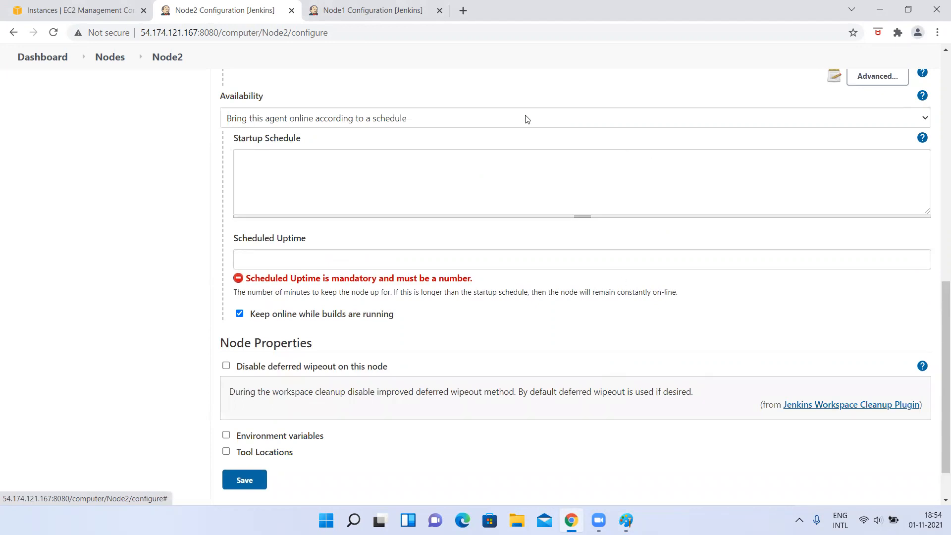
pyautogui.scroll(5, 495, 382)
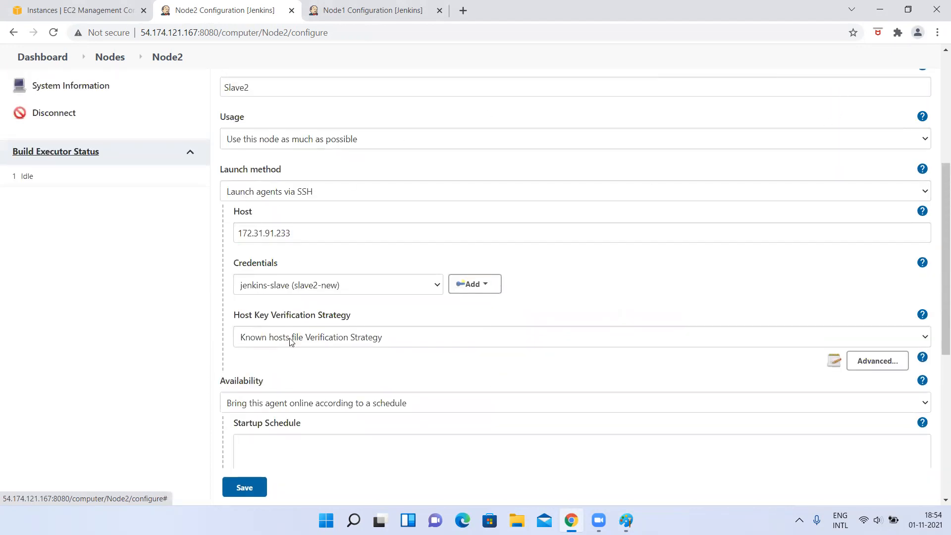
pyautogui.scroll(2, 331, 193)
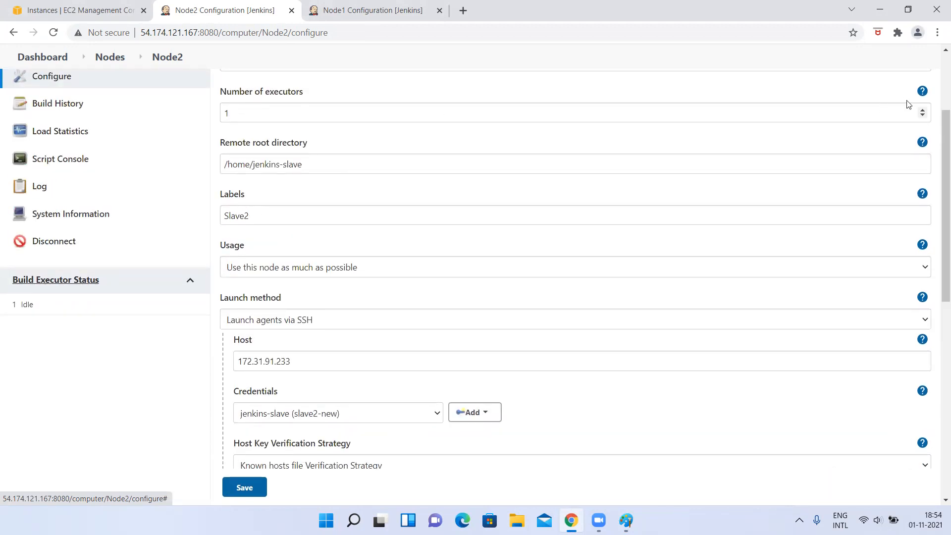
pyautogui.scroll(2, 777, 184)
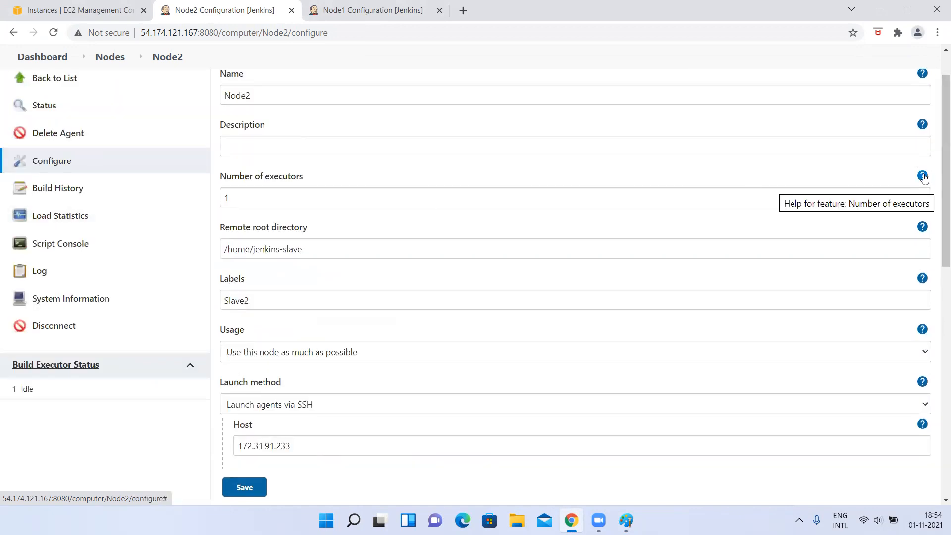
pyautogui.click(922, 175)
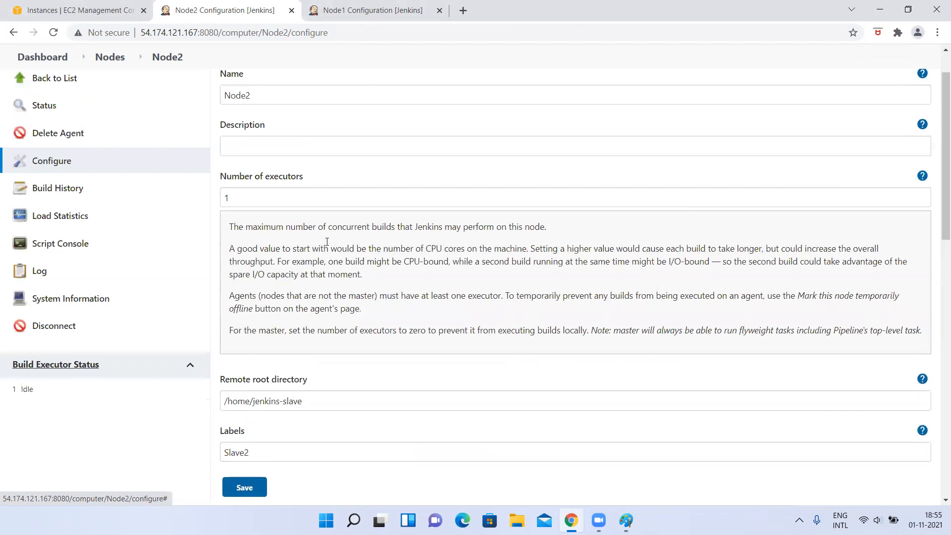
pyautogui.moveTo(322, 226); pyautogui.dragTo(550, 234)
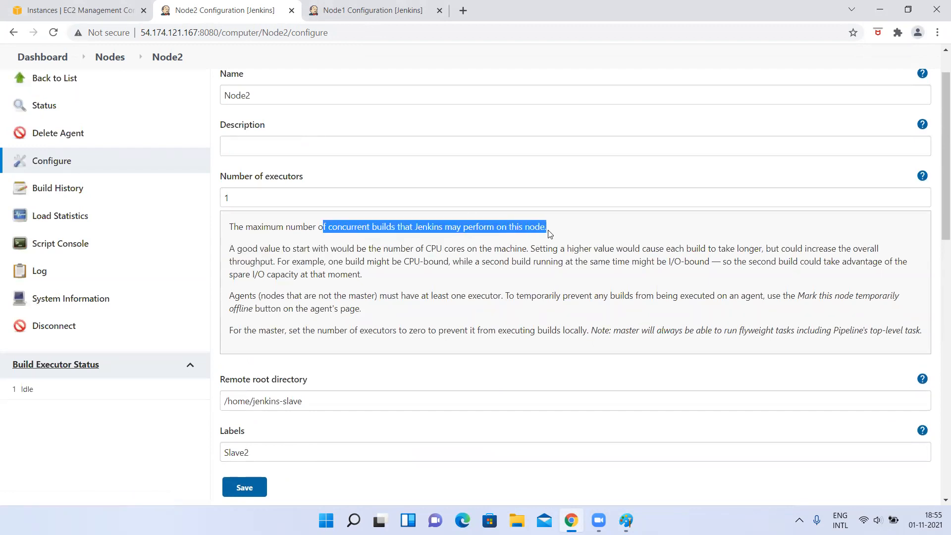
pyautogui.moveTo(319, 249); pyautogui.dragTo(465, 320)
# Step: Review the help for Disable deferred wipeout on this node again and leave it collapsed
pyautogui.scroll(-15, 465, 319)
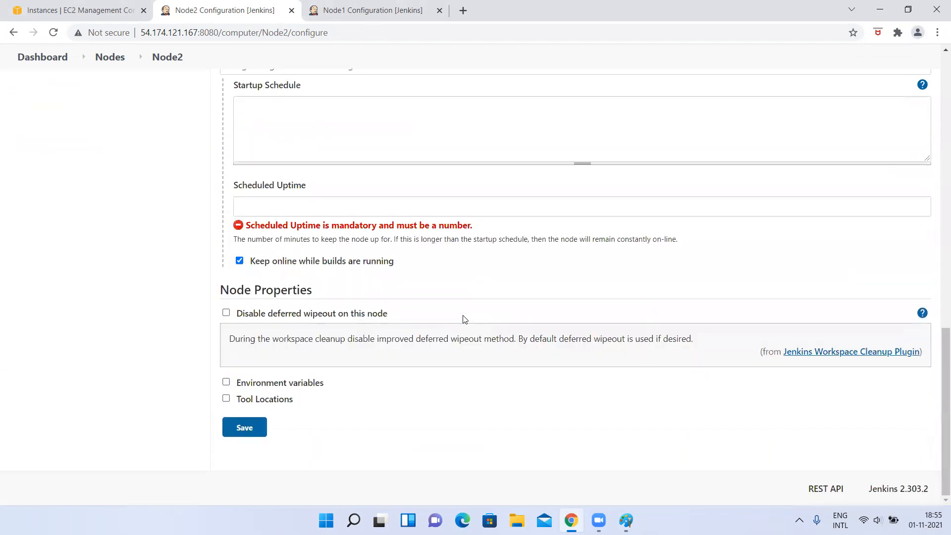
pyautogui.click(923, 313)
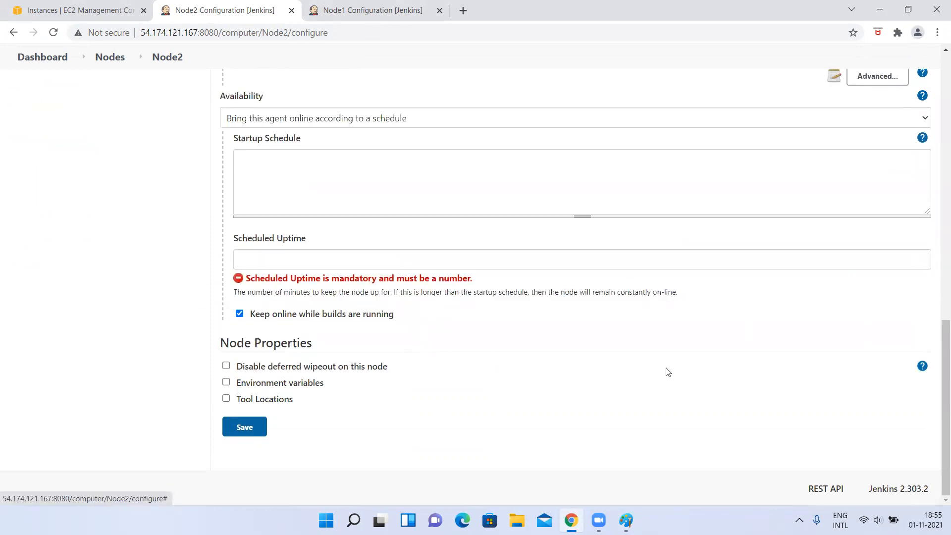
pyautogui.click(922, 367)
pyautogui.click(922, 367)
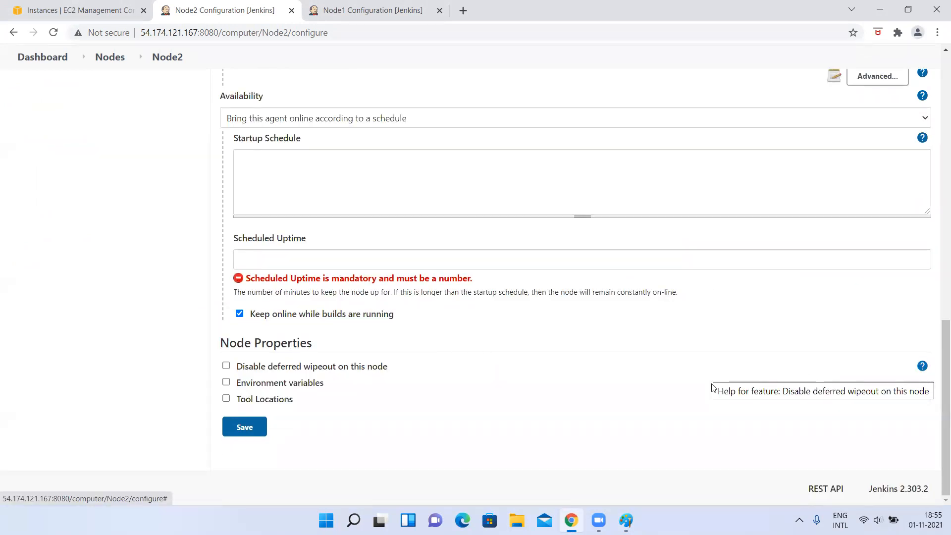
pyautogui.click(921, 366)
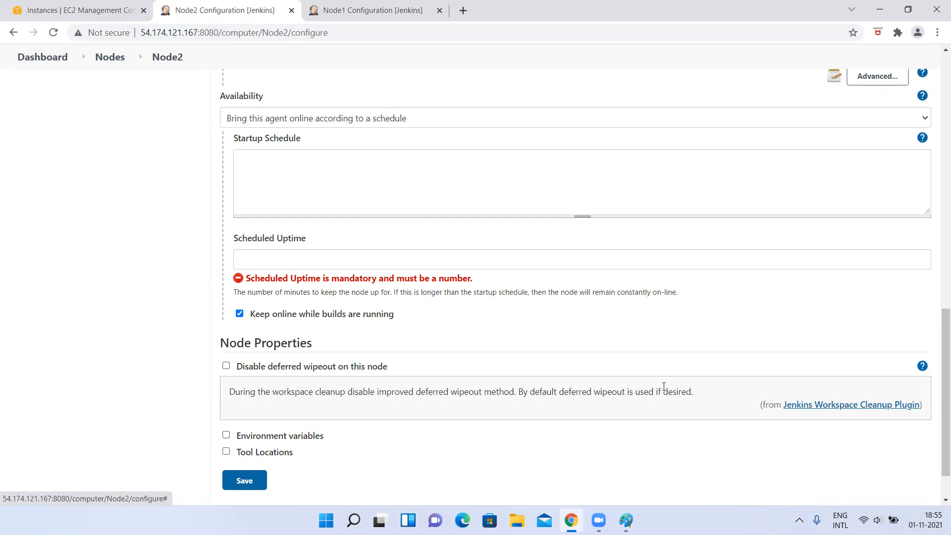
pyautogui.click(922, 365)
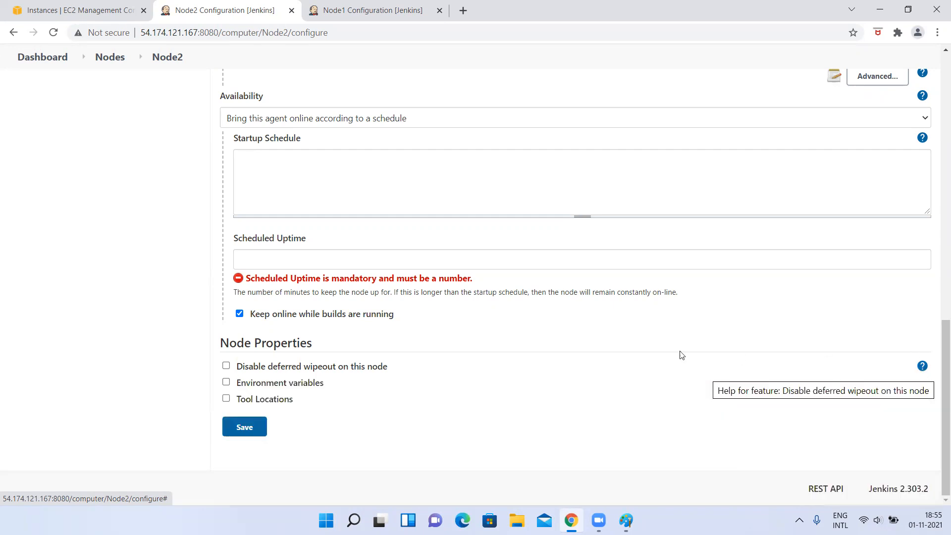
# Step: Save Node2 with availability set to Bring this agent online according to a schedule, and return to the nodes list
pyautogui.scroll(3, 469, 347)
pyautogui.scroll(7, 470, 347)
pyautogui.click(244, 488)
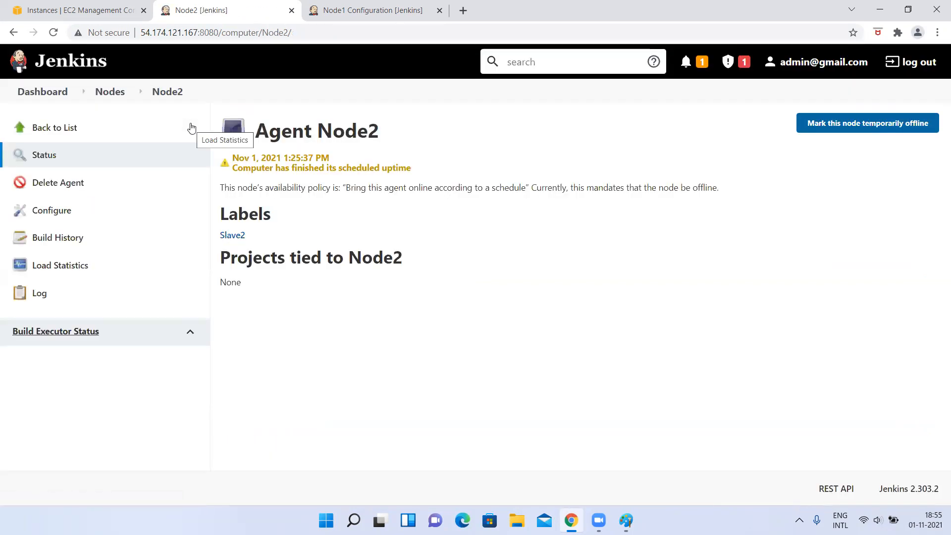
pyautogui.click(98, 97)
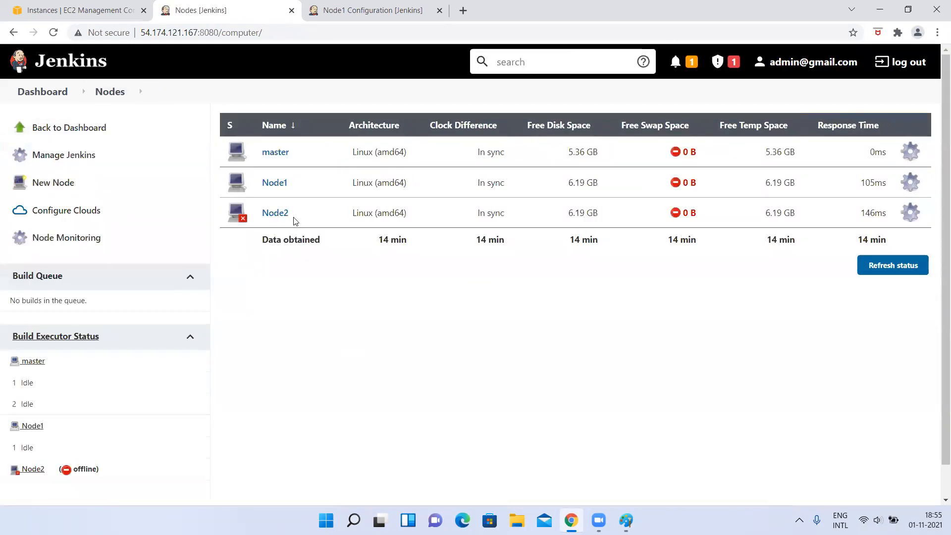
# Step: Reopen Node2's configuration and clear its Scheduled Uptime value
pyautogui.click(293, 212)
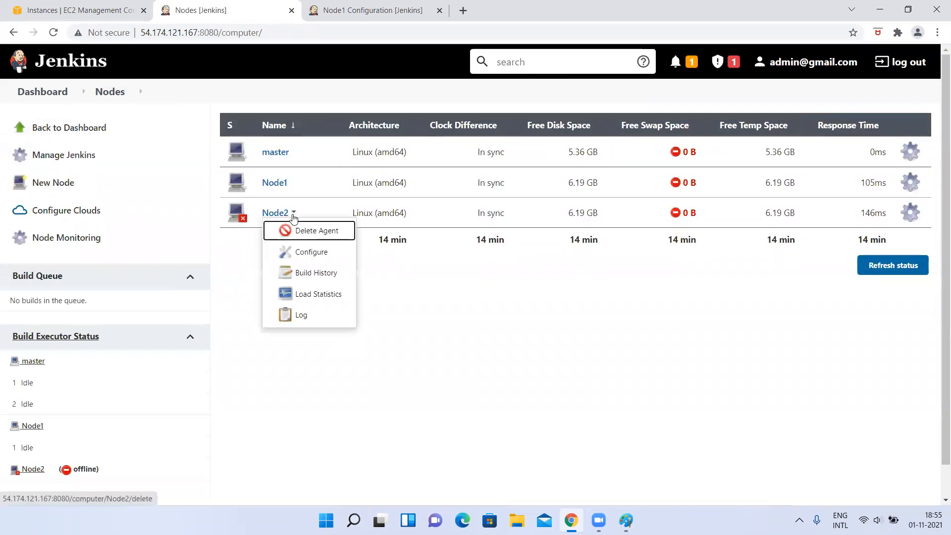
pyautogui.click(306, 252)
pyautogui.scroll(-10, 317, 411)
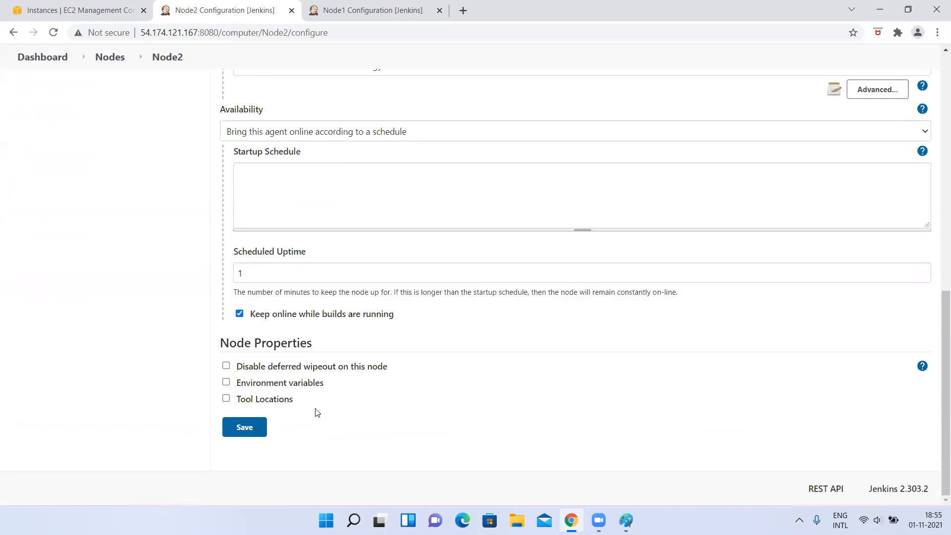
pyautogui.doubleClick(259, 273)
pyautogui.press('BackSpace')
pyautogui.scroll(3, 311, 159)
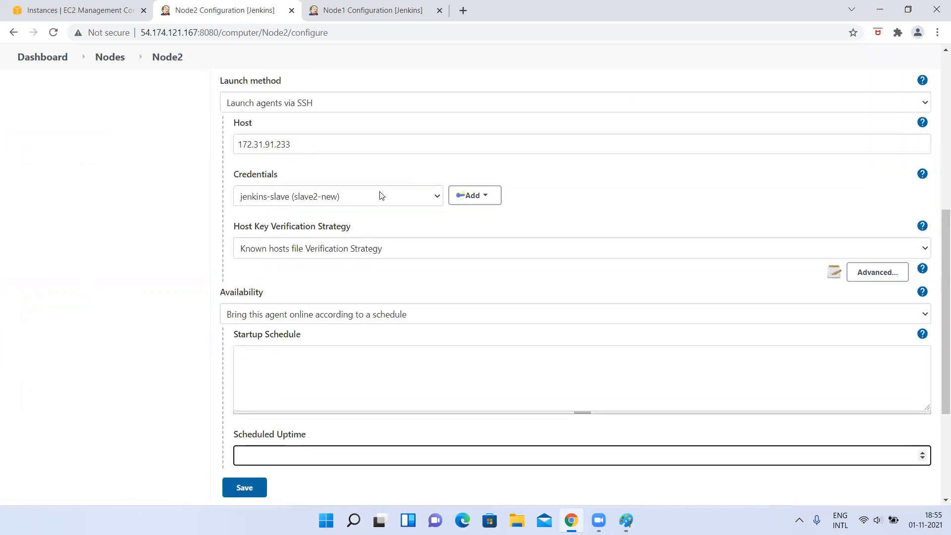
# Step: Save Node2 with availability set to Keep this agent online as much as possible, and relaunch the agent
pyautogui.click(292, 308)
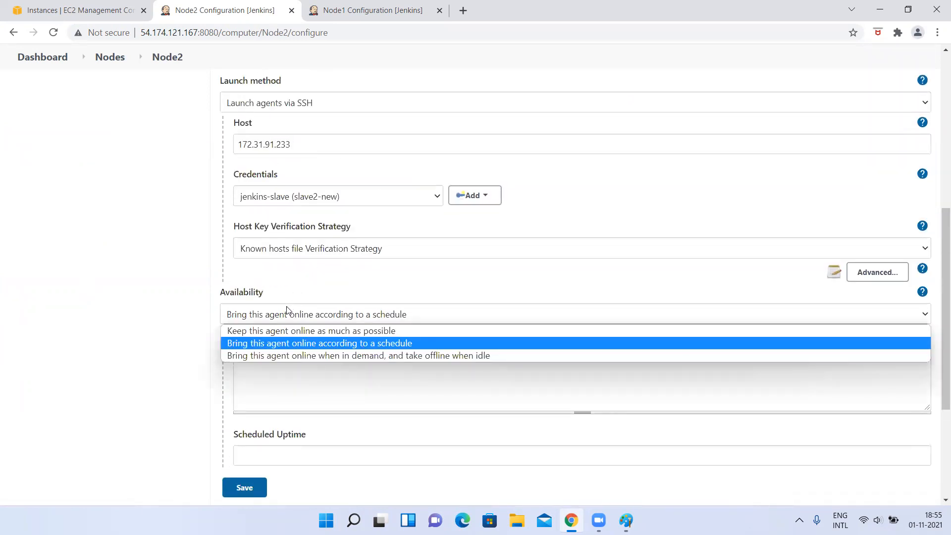
pyautogui.click(255, 329)
pyautogui.click(245, 432)
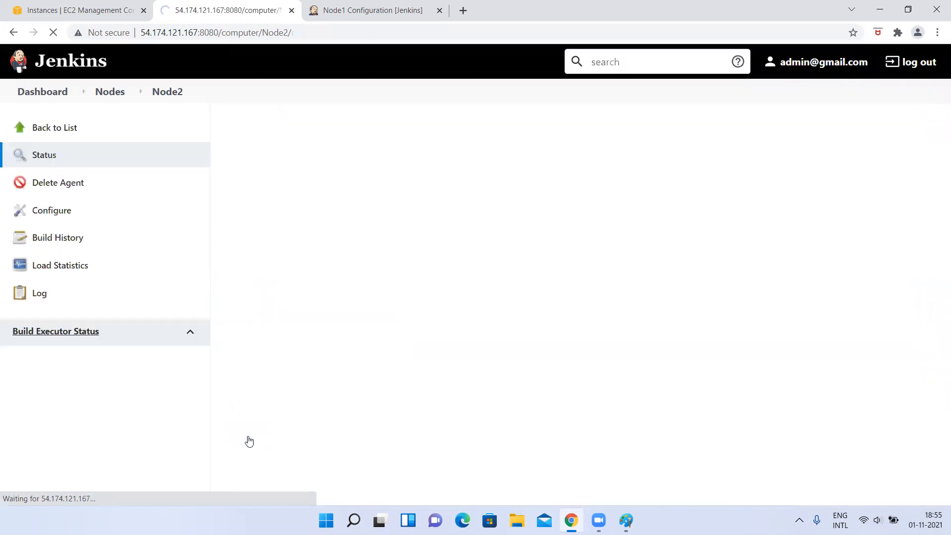
pyautogui.click(257, 188)
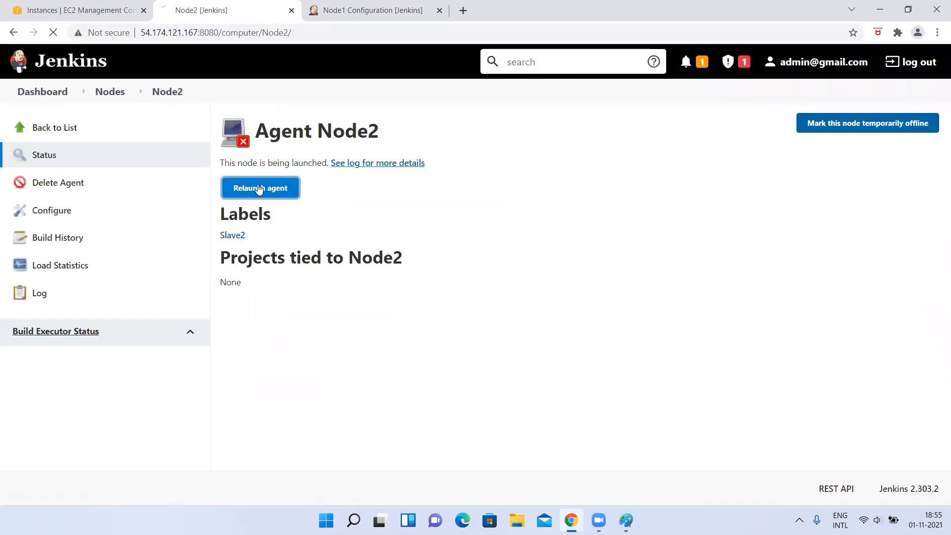
# Step: Check the nodes list and open Configure Global Security in Jenkins management
pyautogui.click(111, 95)
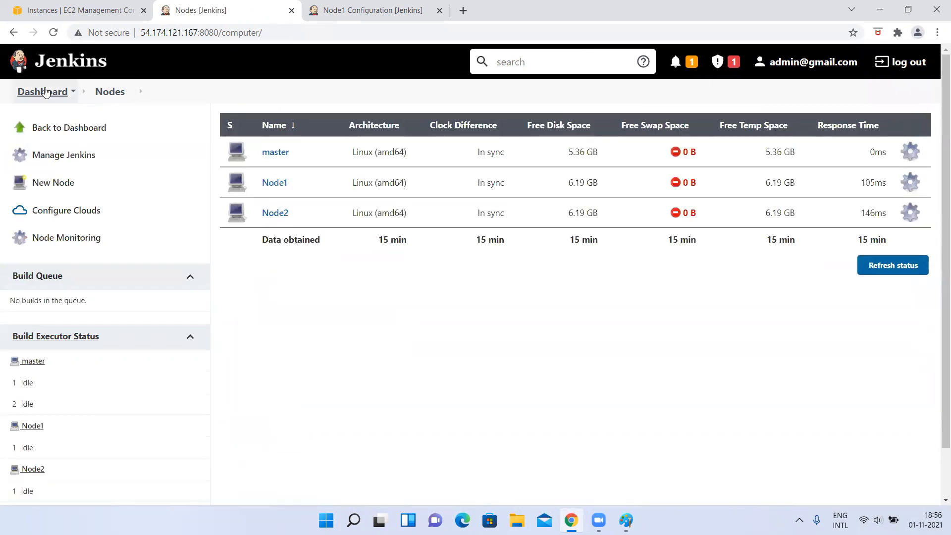
pyautogui.click(48, 94)
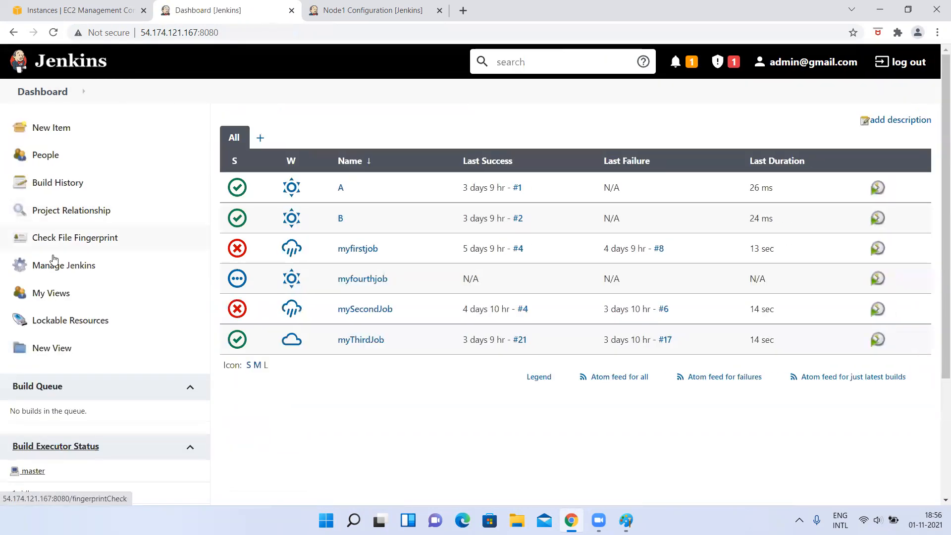
pyautogui.click(50, 271)
pyautogui.scroll(-4, 297, 347)
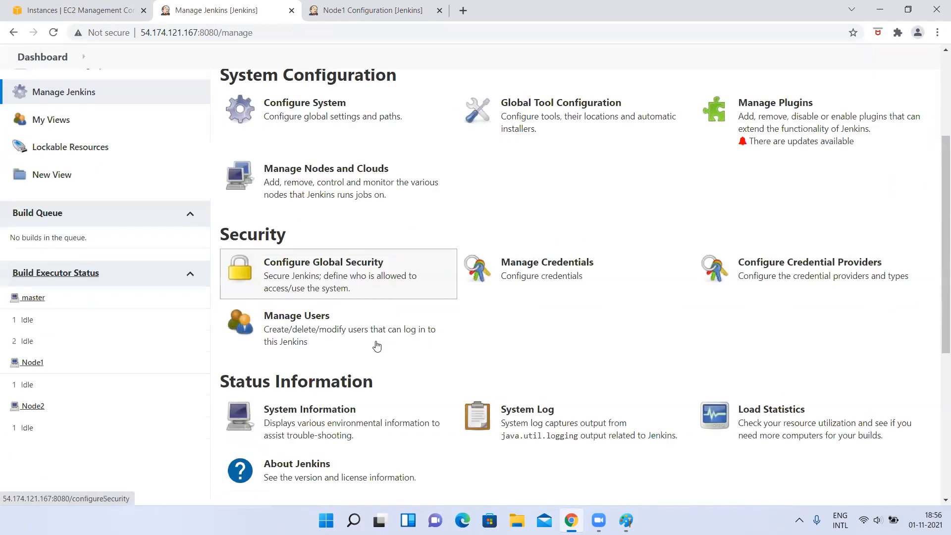
pyautogui.scroll(3, 288, 307)
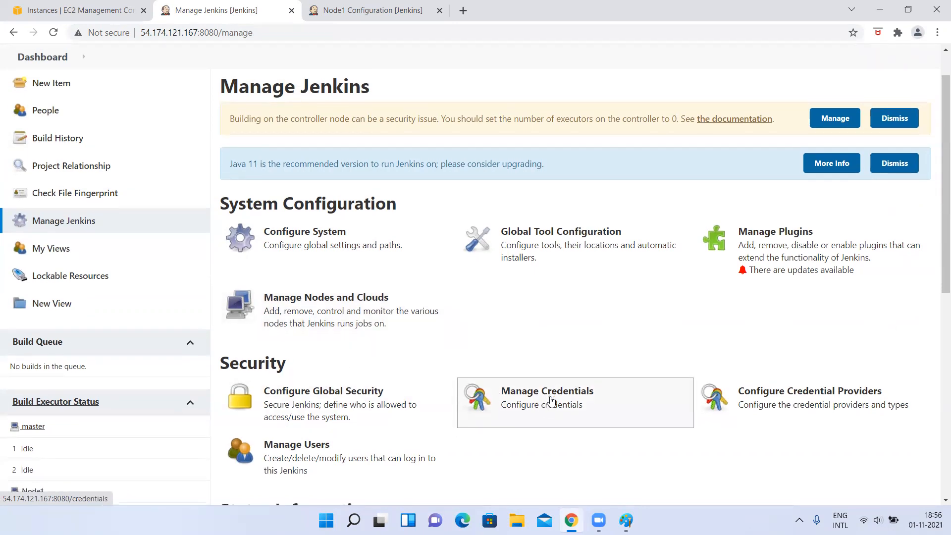
pyautogui.scroll(-5, 549, 399)
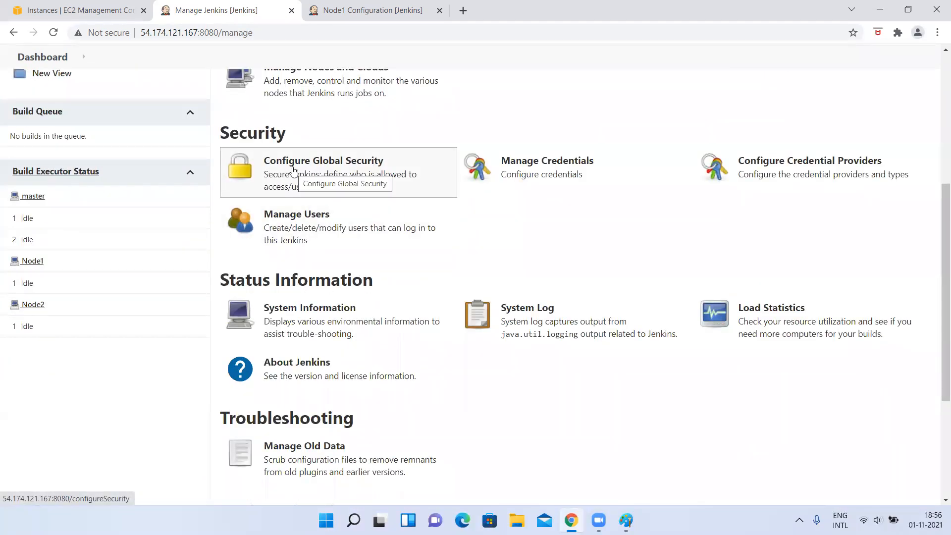
pyautogui.click(293, 170)
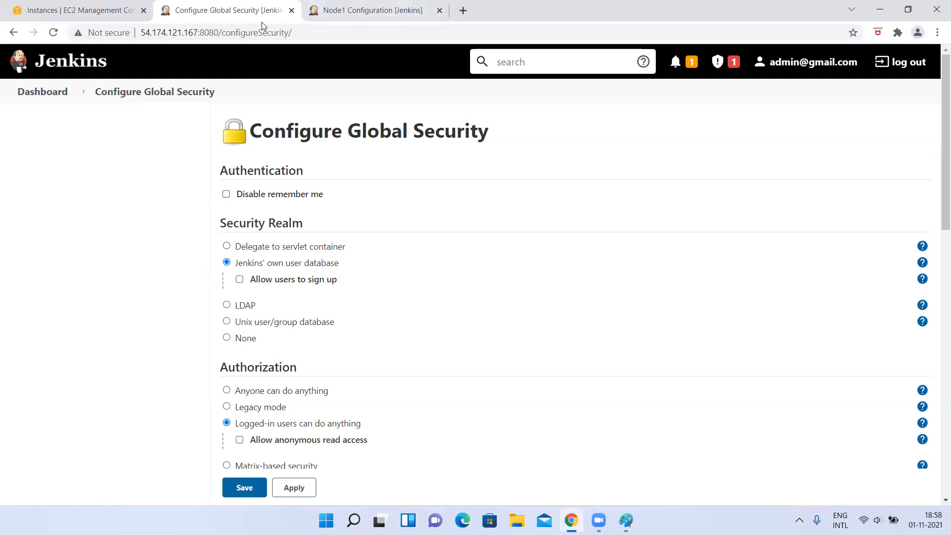
# Step: Copy the Jenkins server address 54.174.121.167:8080 and open its sign-in page in Microsoft Edge
pyautogui.moveTo(141, 32); pyautogui.dragTo(219, 32)
pyautogui.hotkey('ctrl', 'c')
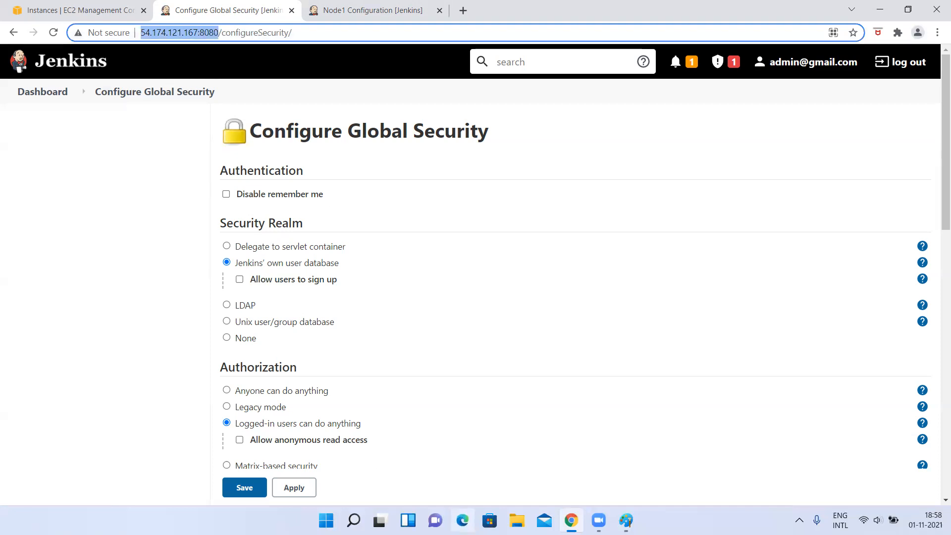
pyautogui.click(462, 520)
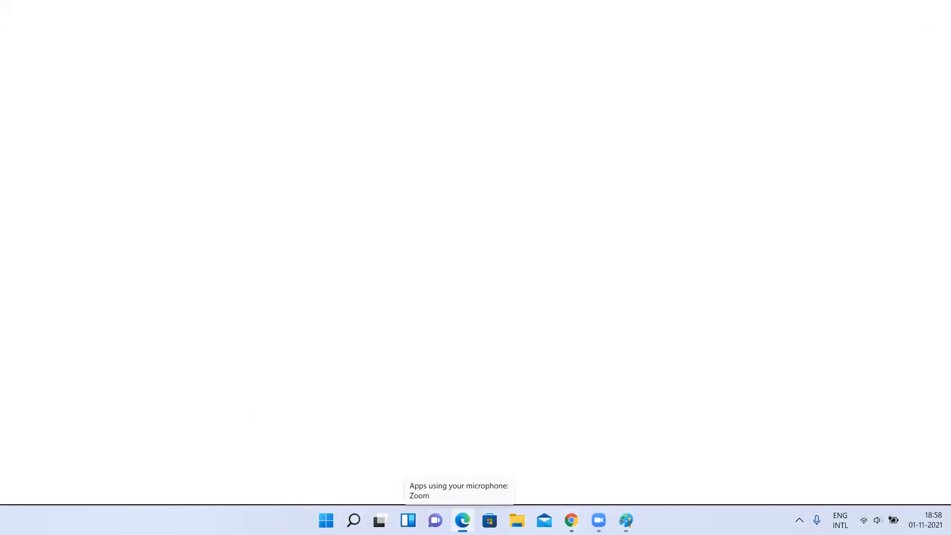
pyautogui.click(153, 33)
pyautogui.hotkey('ctrl', 'v')
pyautogui.press('Return')
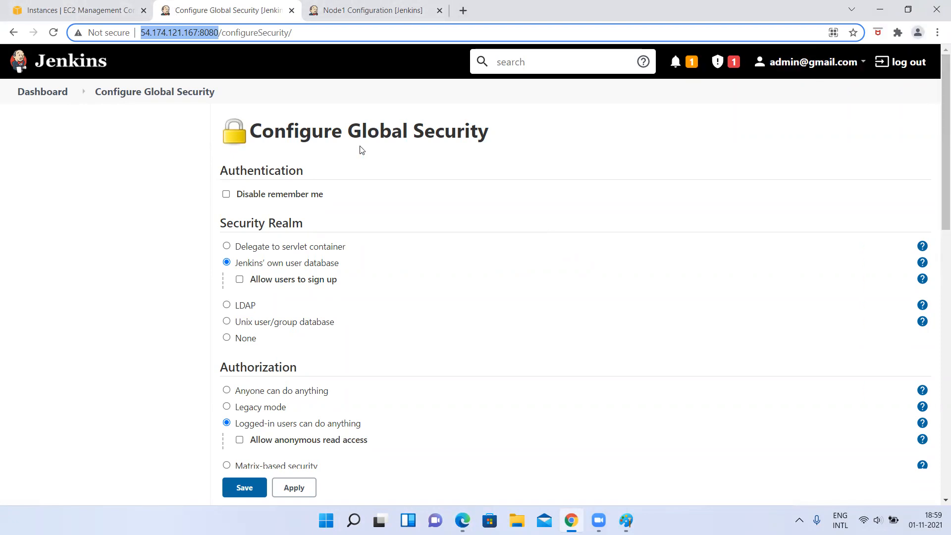
pyautogui.hotkey('alt', 'Tab')
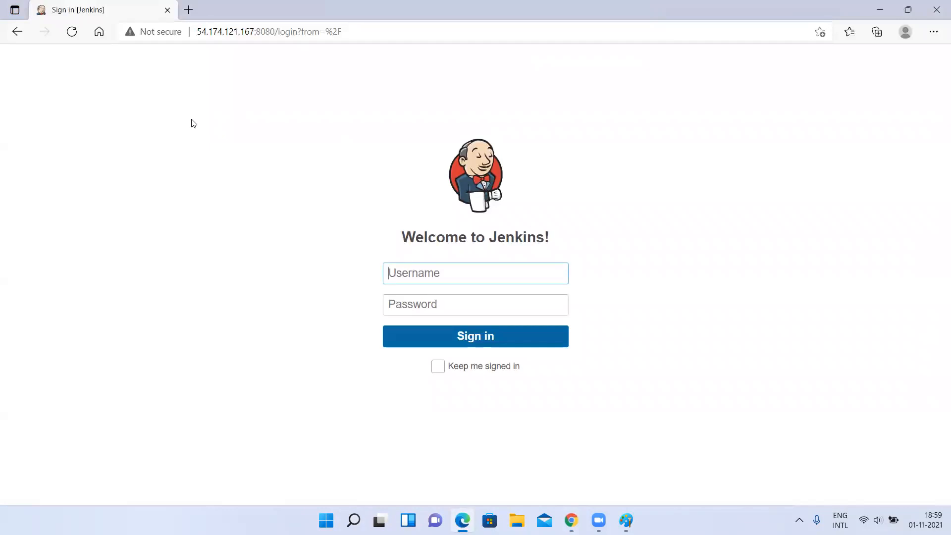
# Step: Switch back to Chrome, enable Disable remember me under Authentication, and apply the change
pyautogui.hotkey('alt', 'Tab')
pyautogui.click(227, 195)
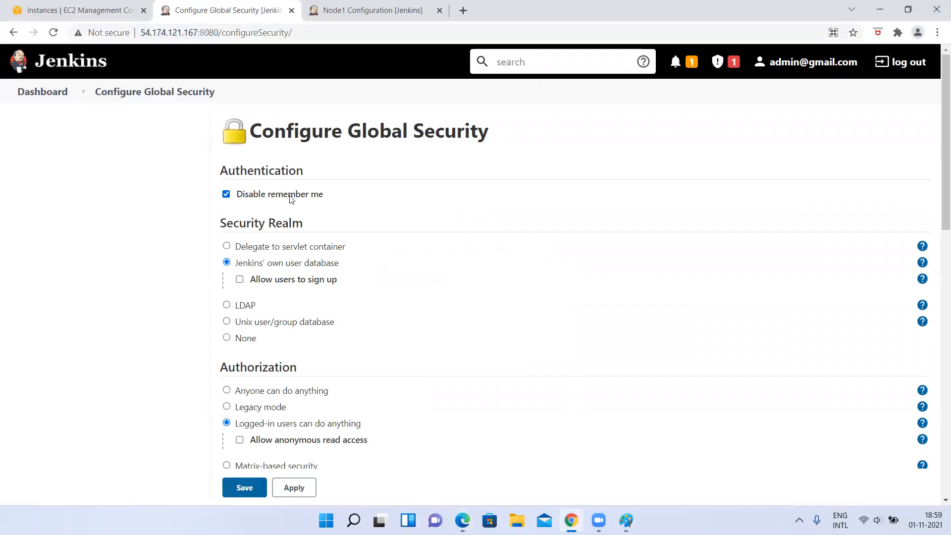
pyautogui.click(294, 487)
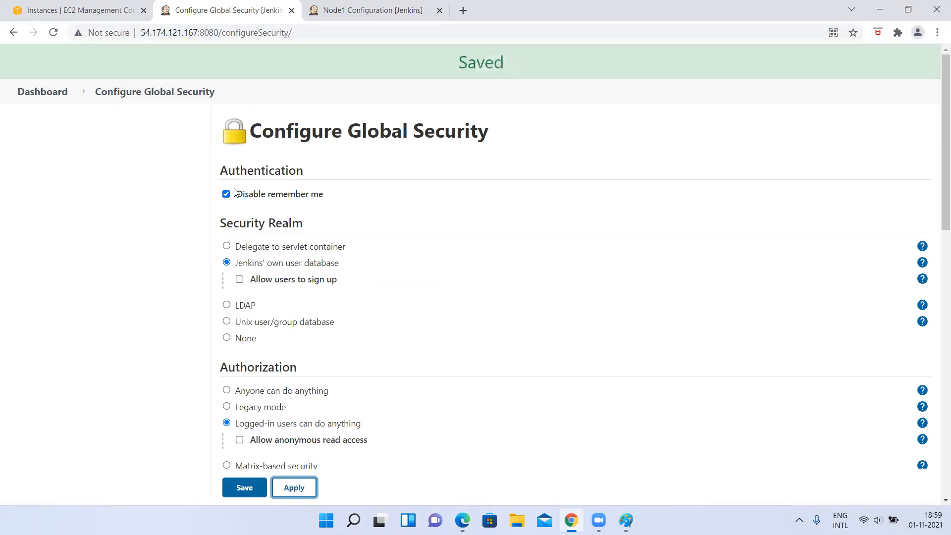
# Step: Reload 54.174.121.167:8080 in Microsoft Edge to examine the sign-in form's options, and return to Chrome
pyautogui.hotkey('alt', 'Tab')
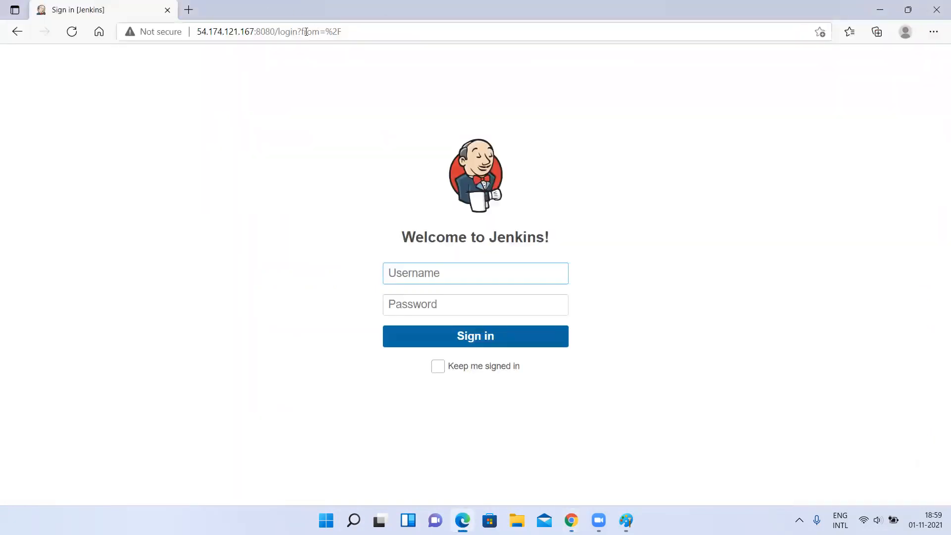
pyautogui.moveTo(280, 31); pyautogui.dragTo(342, 31)
pyautogui.write('l')
pyautogui.press('BackSpace')
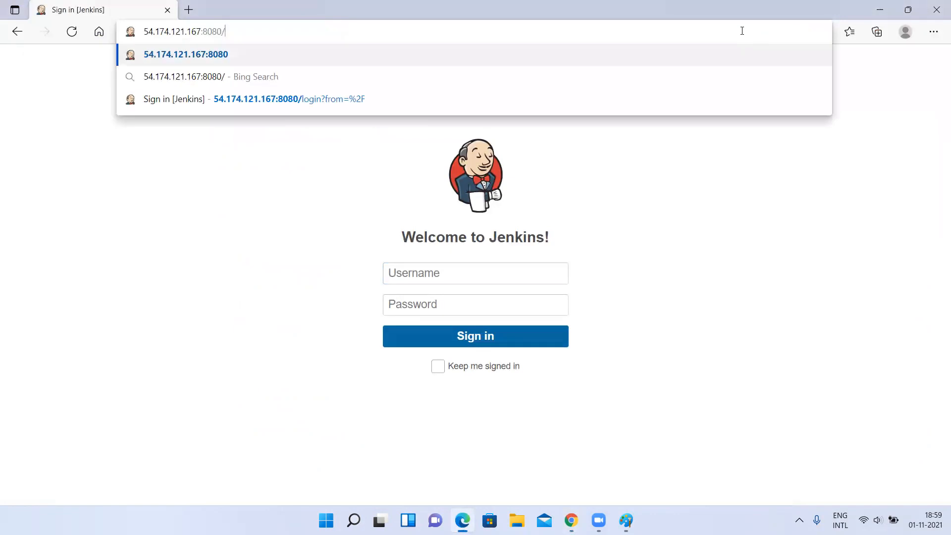
pyautogui.press('Return')
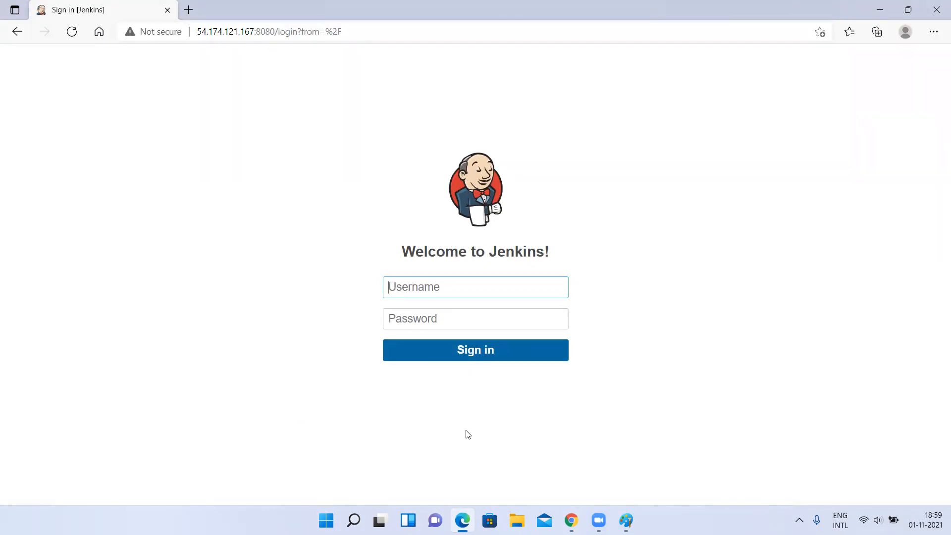
pyautogui.hotkey('alt', 'Tab')
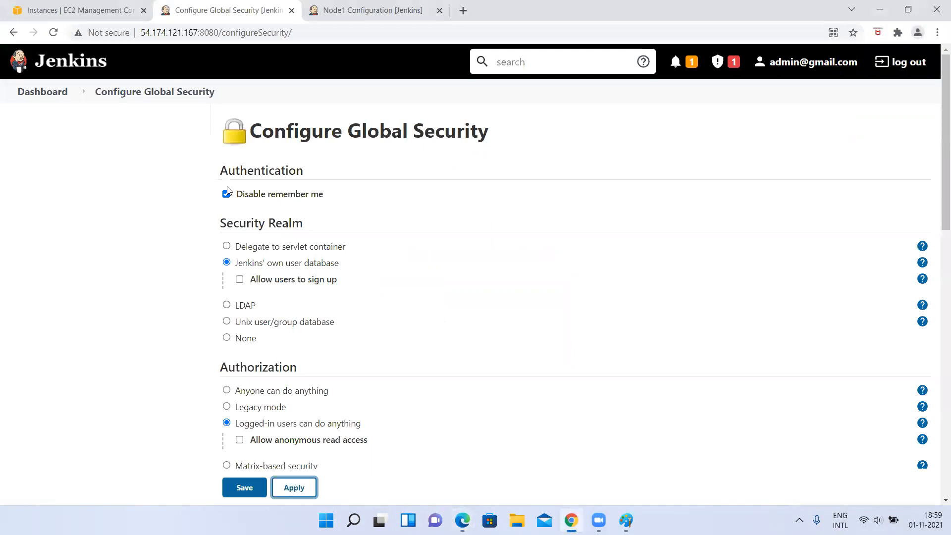
# Step: Turn off Disable remember me, apply the change, and reload the Jenkins sign-in page in Microsoft Edge
pyautogui.click(226, 192)
pyautogui.click(311, 488)
pyautogui.hotkey('alt', 'Tab')
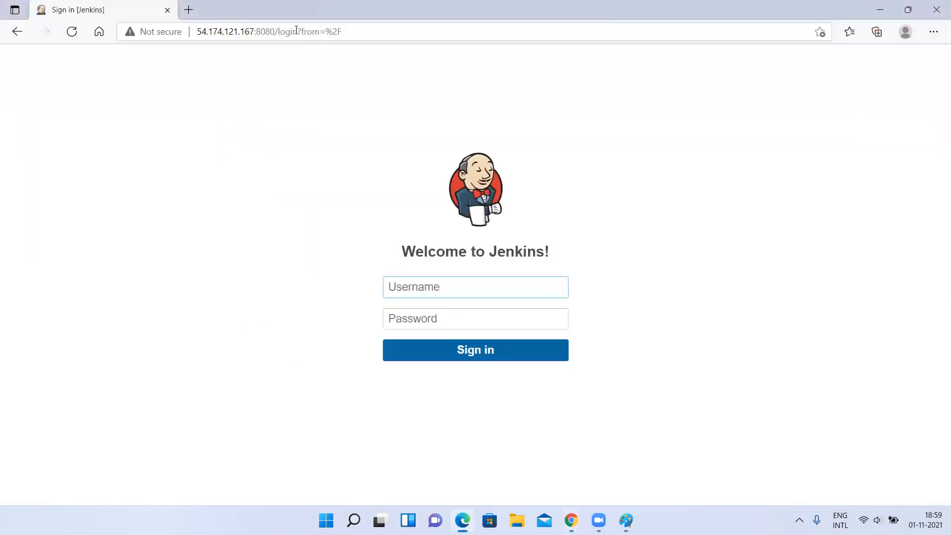
pyautogui.press('F5')
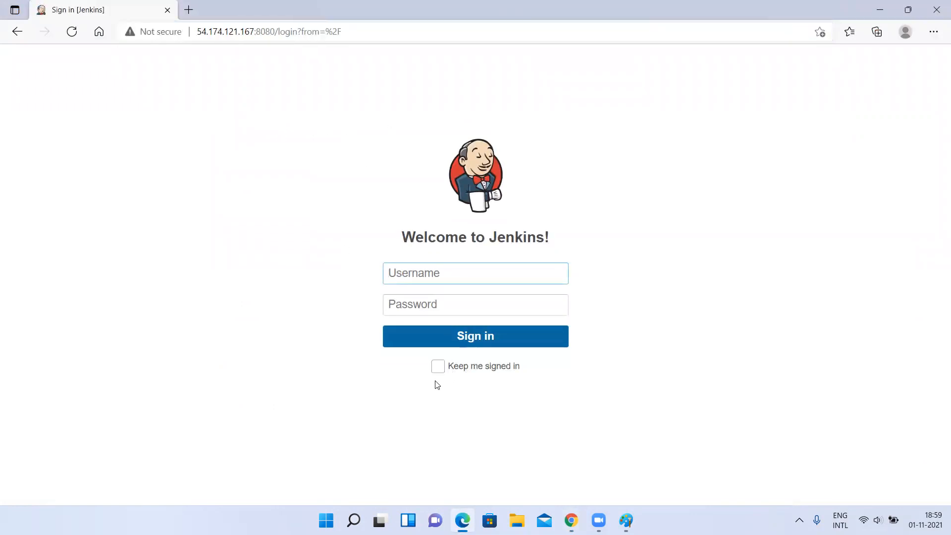
# Step: Return to Chrome and review the Security Realm and Authorization options on the Configure Global Security page
pyautogui.hotkey('alt', 'Tab')
pyautogui.scroll(-2, 318, 260)
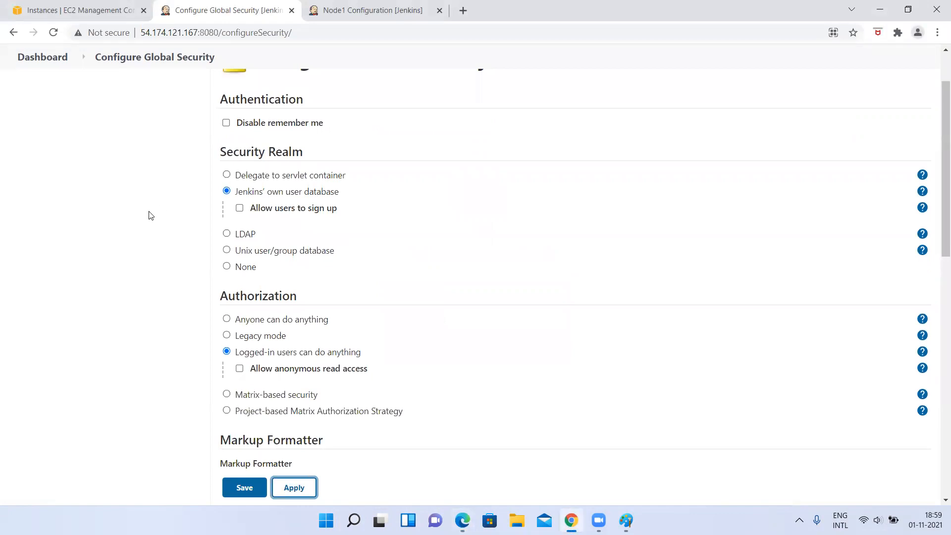
pyautogui.scroll(-1, 149, 216)
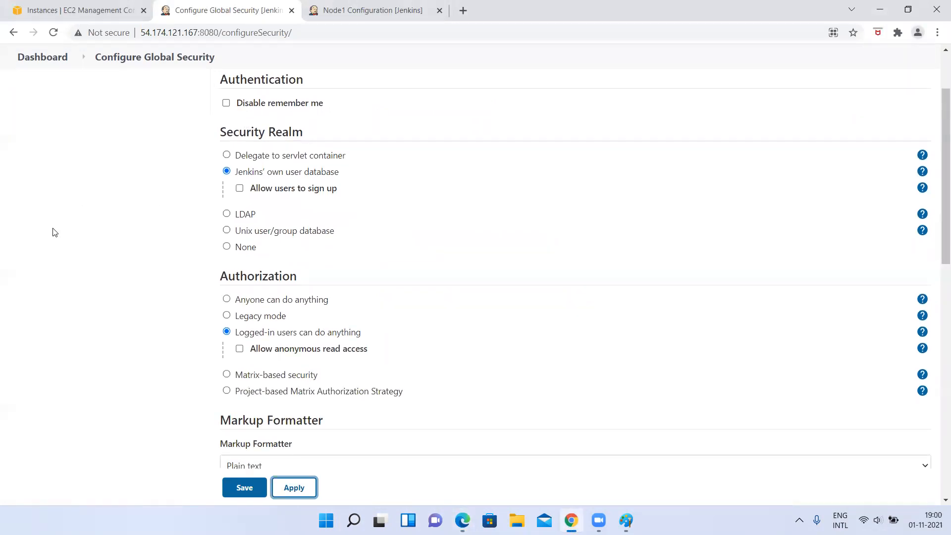
pyautogui.scroll(-1, 54, 232)
pyautogui.scroll(-1, 55, 232)
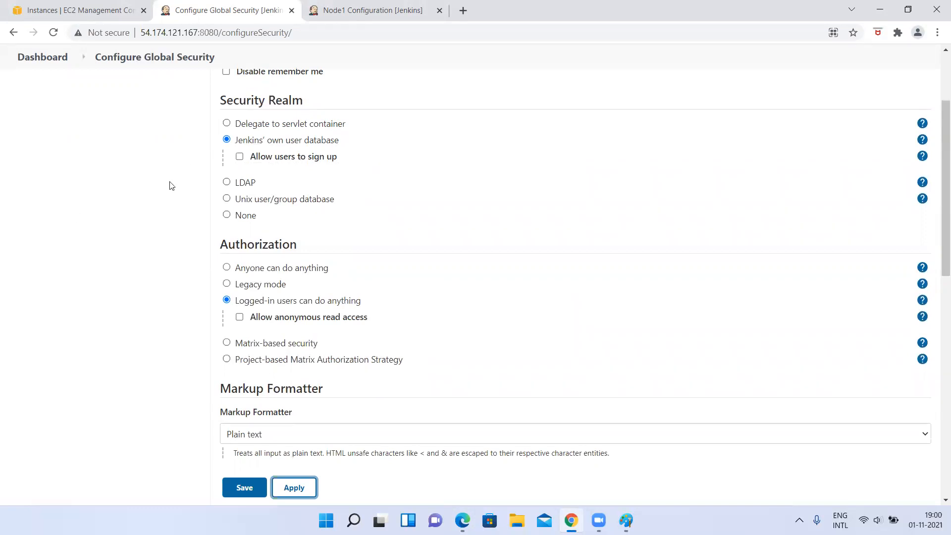
# Step: Open 54.174.121.167:8080/ in Microsoft Edge and compare its sign-in form with the Security Realm options in Chrome
pyautogui.hotkey('alt', 'Tab')
pyautogui.moveTo(277, 31); pyautogui.dragTo(634, 26)
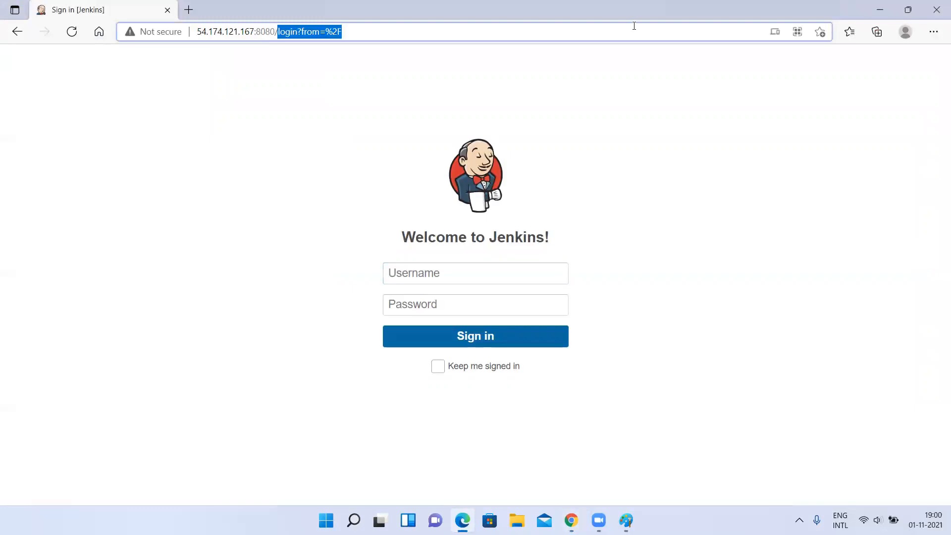
pyautogui.press('BackSpace')
pyautogui.hotkey('ctrl', 'a')
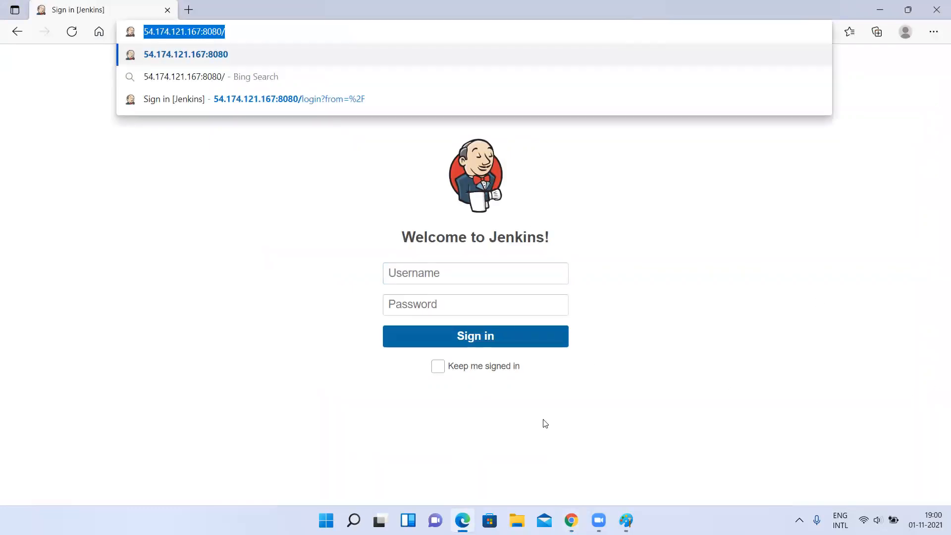
pyautogui.press('Return')
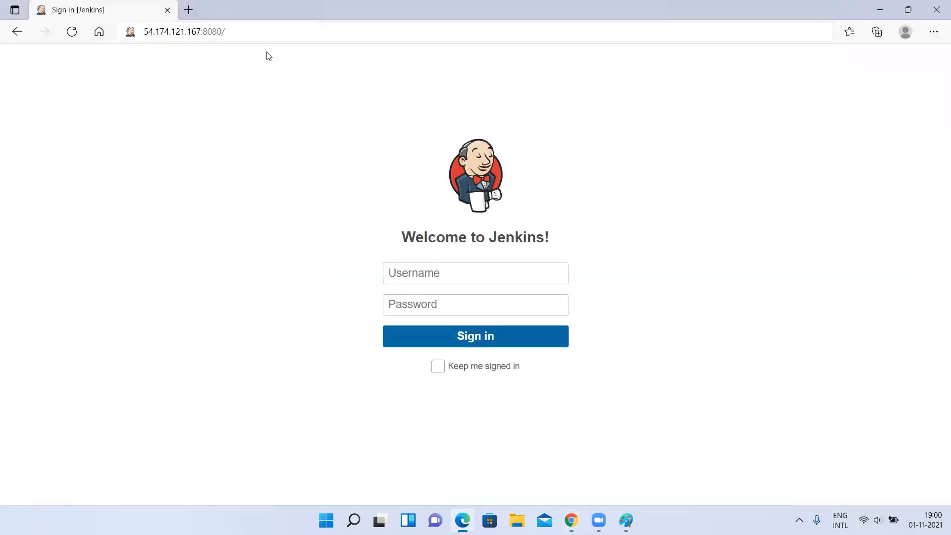
pyautogui.hotkey('alt', 'Tab')
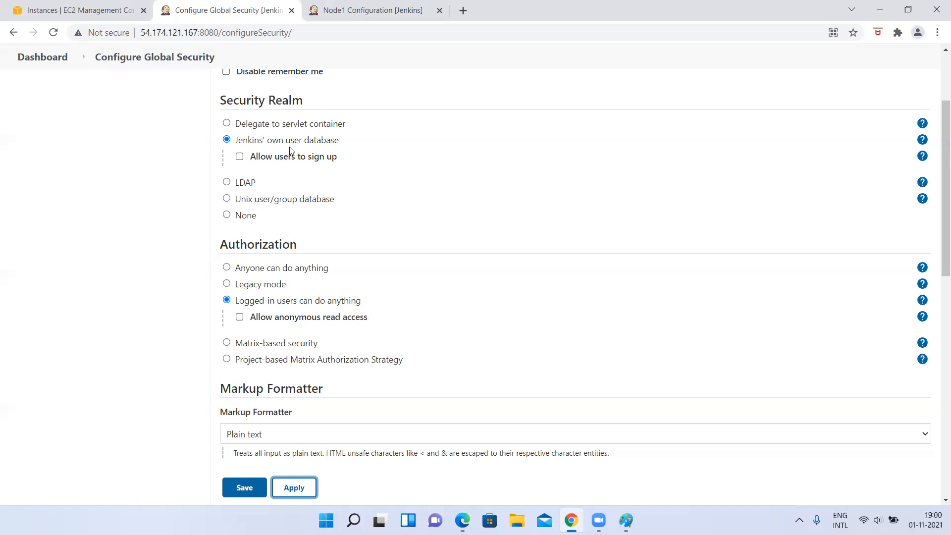
pyautogui.hotkey('alt', 'Tab')
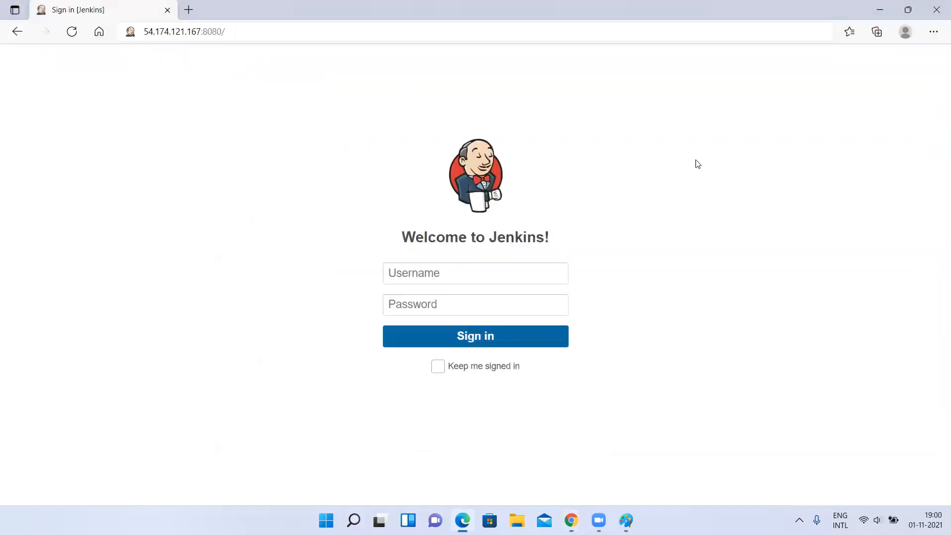
pyautogui.hotkey('alt', 'Tab')
pyautogui.scroll(3, 623, 195)
pyautogui.hotkey('alt', 'Tab')
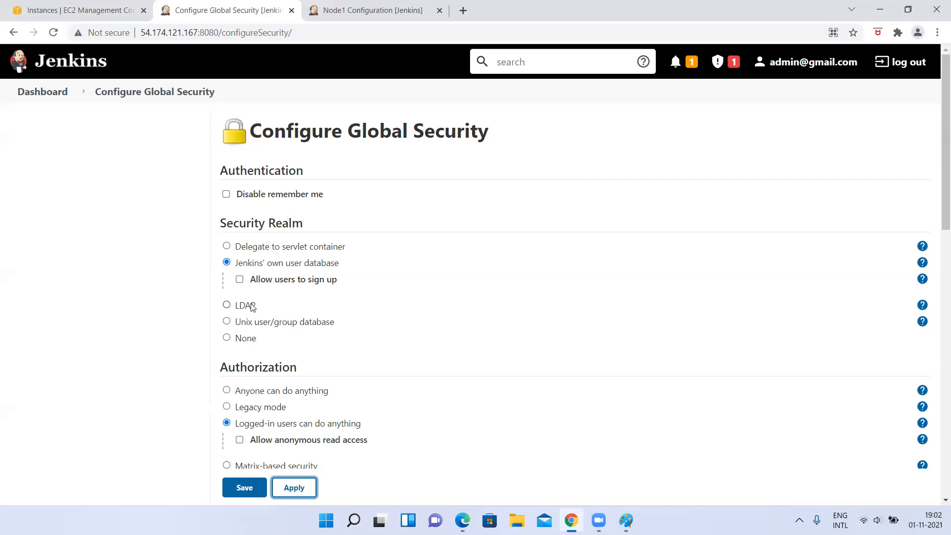
# Step: Reload the Jenkins address in Microsoft Edge and examine the Username and Password fields of the sign-in form
pyautogui.hotkey('alt', 'Tab')
pyautogui.click(209, 31)
pyautogui.press('Return')
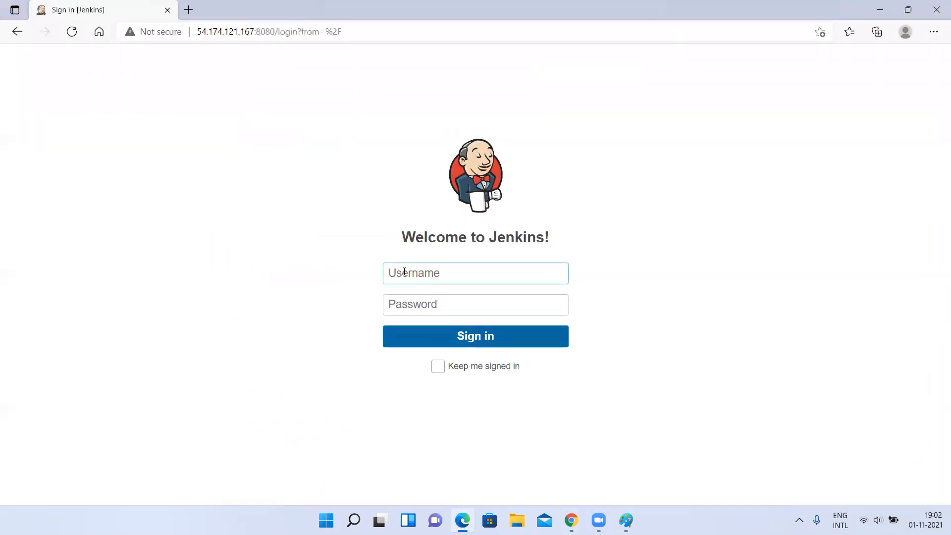
pyautogui.click(399, 298)
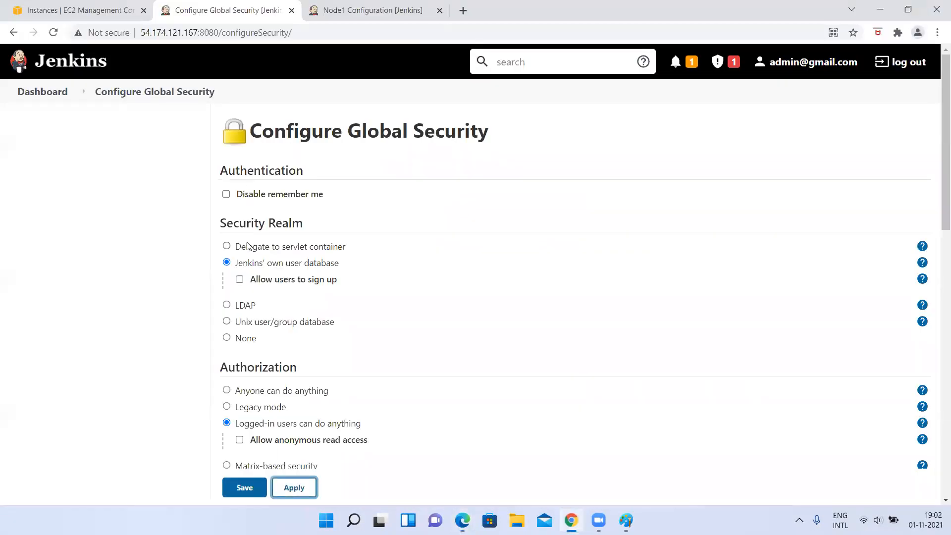
# Step: Enable Allow users to sign up in Chrome, apply it, and reopen 54.174.121.167:8080/ in Microsoft Edge
pyautogui.click(239, 280)
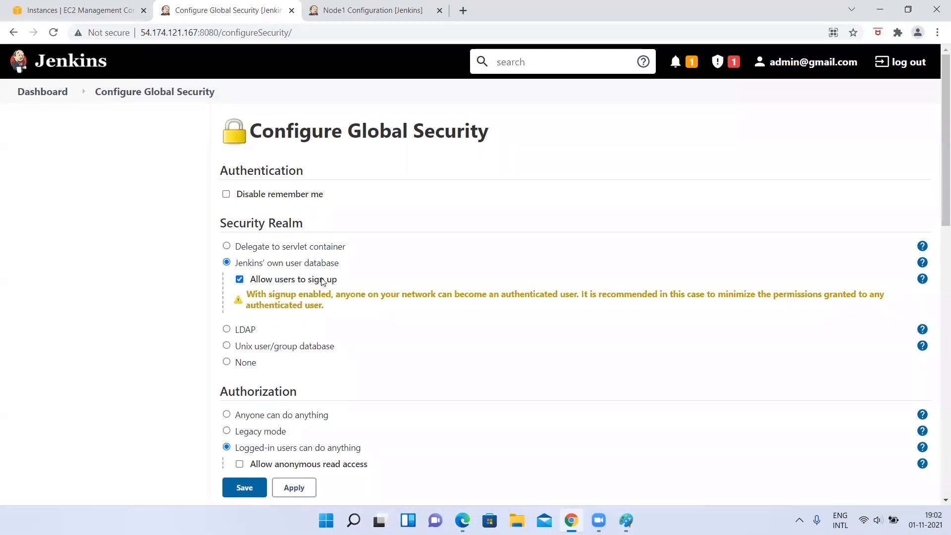
pyautogui.click(297, 486)
pyautogui.hotkey('alt', 'Tab')
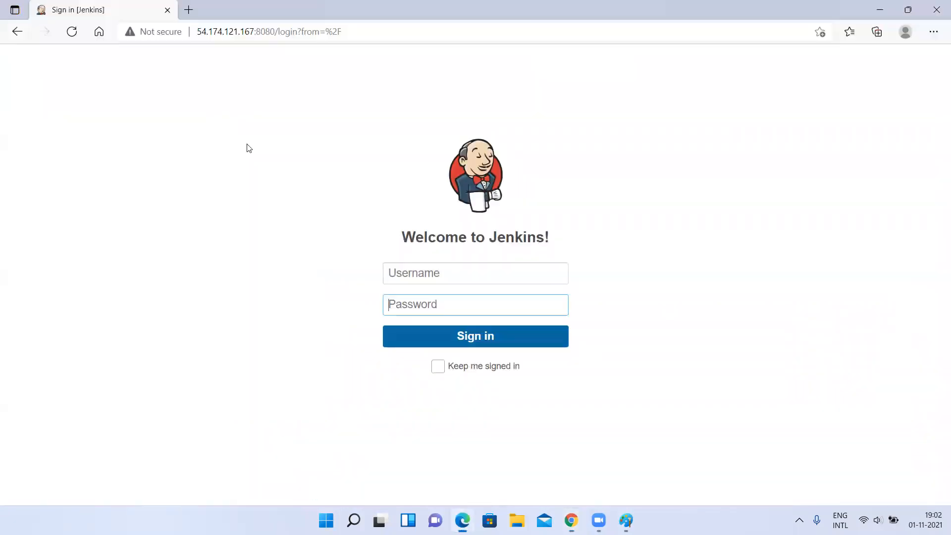
pyautogui.moveTo(280, 32); pyautogui.dragTo(688, 4)
pyautogui.press('BackSpace')
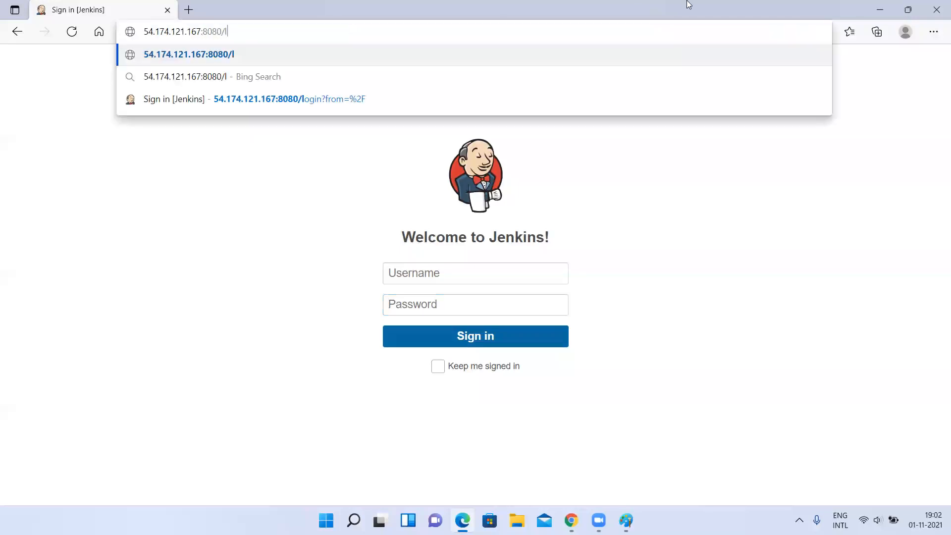
pyautogui.press('BackSpace')
pyautogui.press('Return')
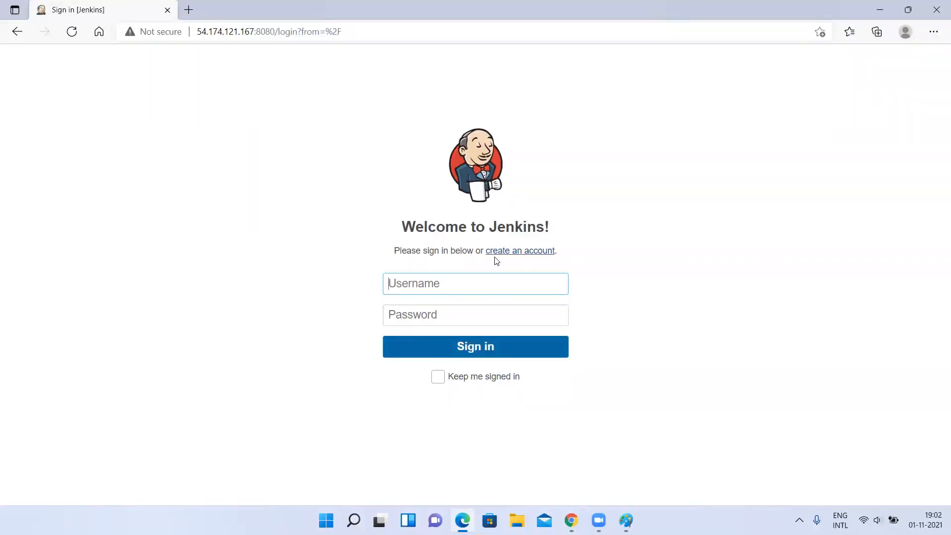
# Step: Open the create an account form, examine its Username and Full name fields, and go back to the sign-in page
pyautogui.click(526, 258)
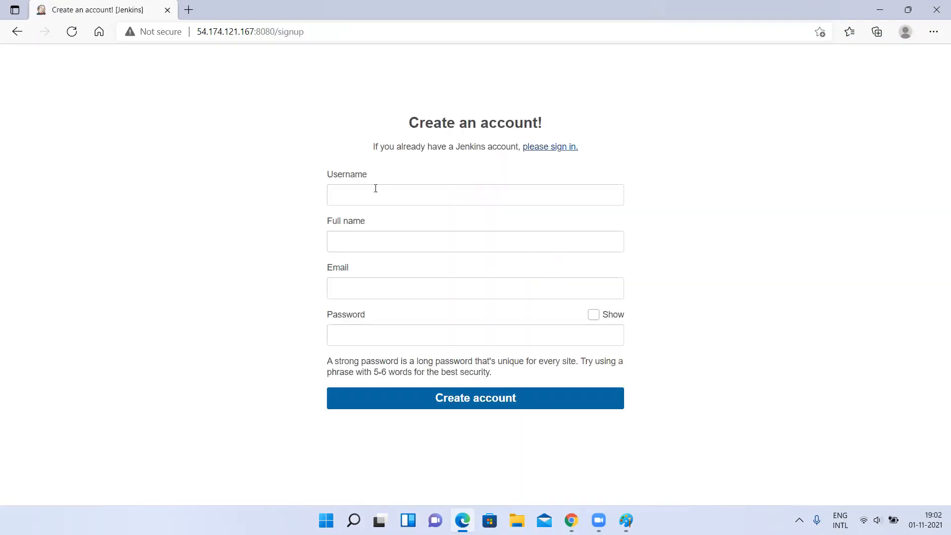
pyautogui.click(375, 188)
pyautogui.click(354, 243)
pyautogui.click(224, 301)
pyautogui.click(17, 31)
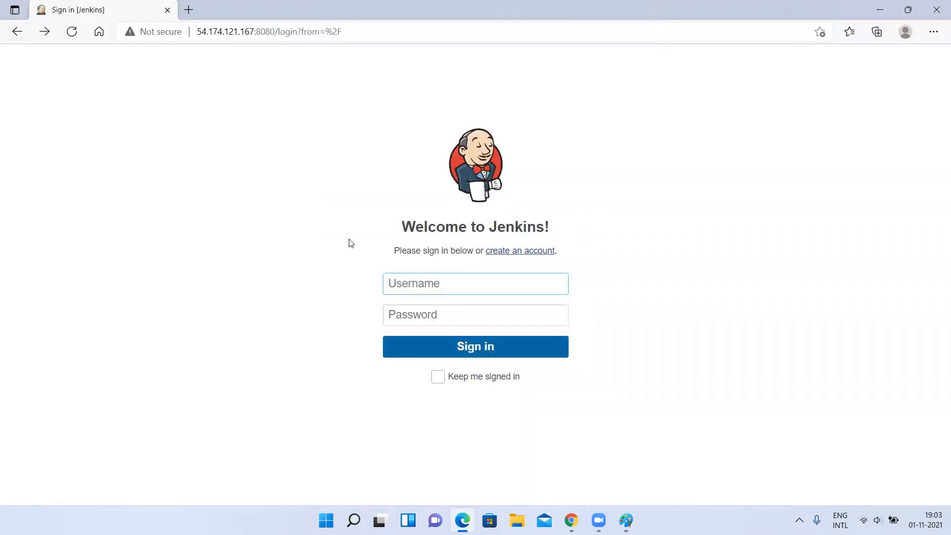
# Step: Return to Chrome and read the warning under Allow users to sign up, comparing it with the sign-in page in Edge
pyautogui.hotkey('alt', 'Tab')
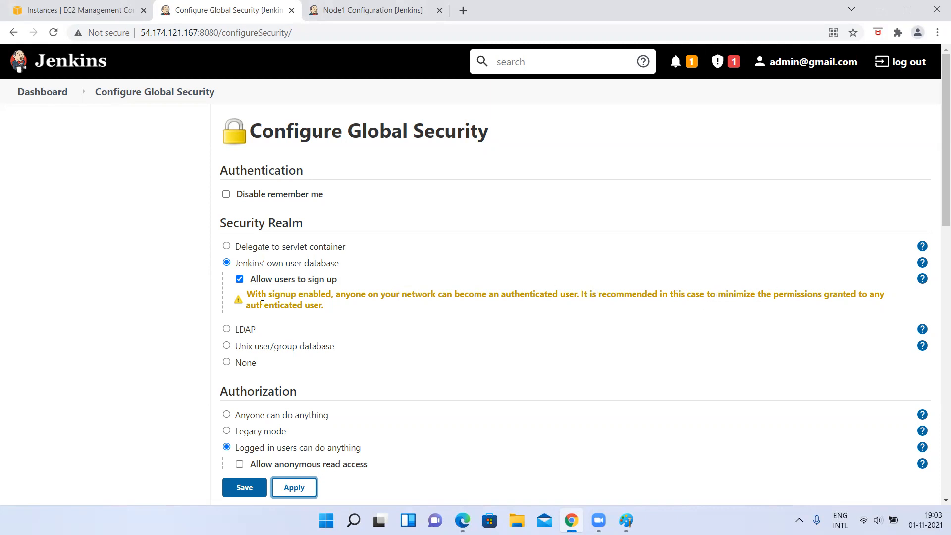
pyautogui.moveTo(246, 303); pyautogui.dragTo(343, 297)
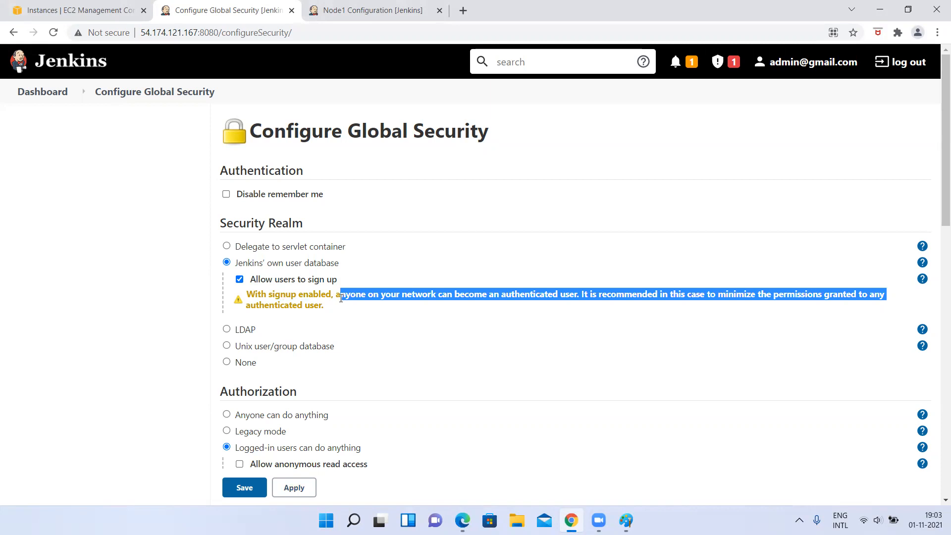
pyautogui.hotkey('alt', 'Tab')
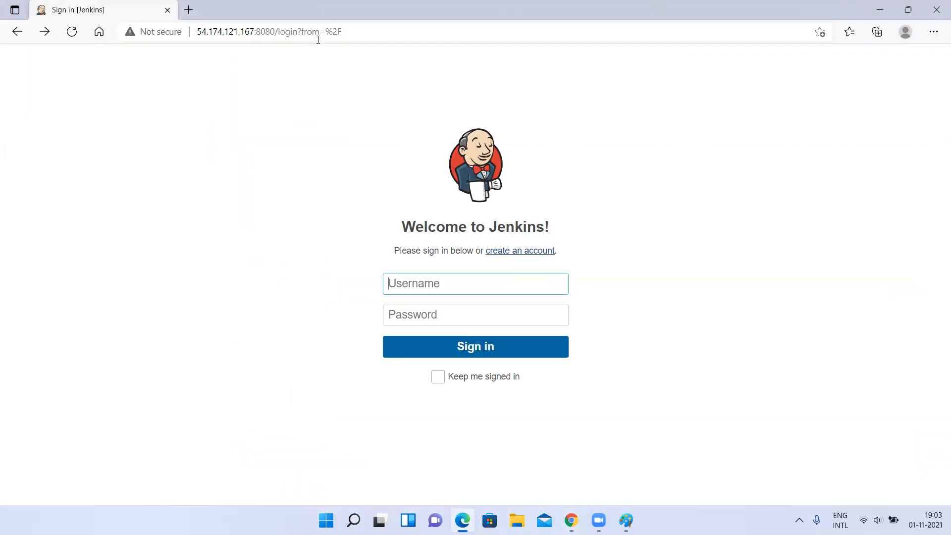
pyautogui.hotkey('alt', 'Tab')
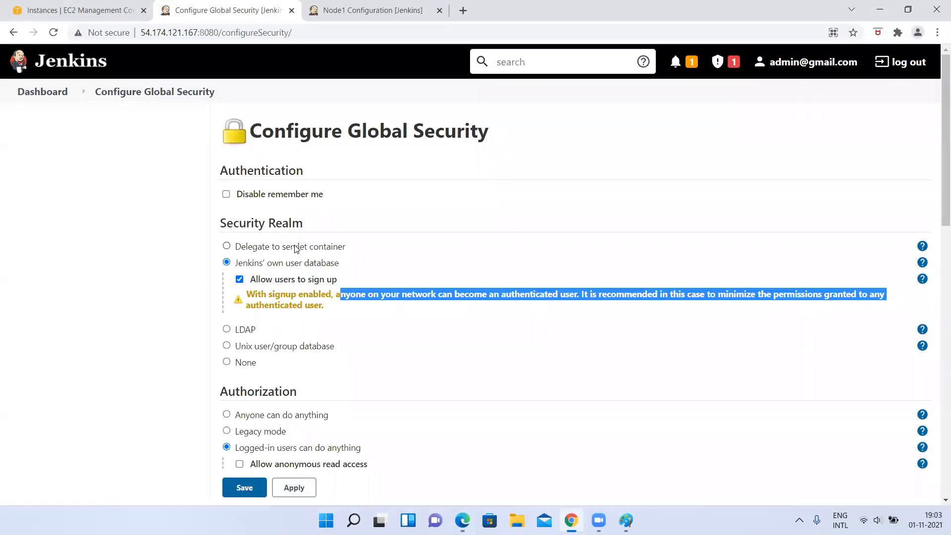
pyautogui.click(101, 326)
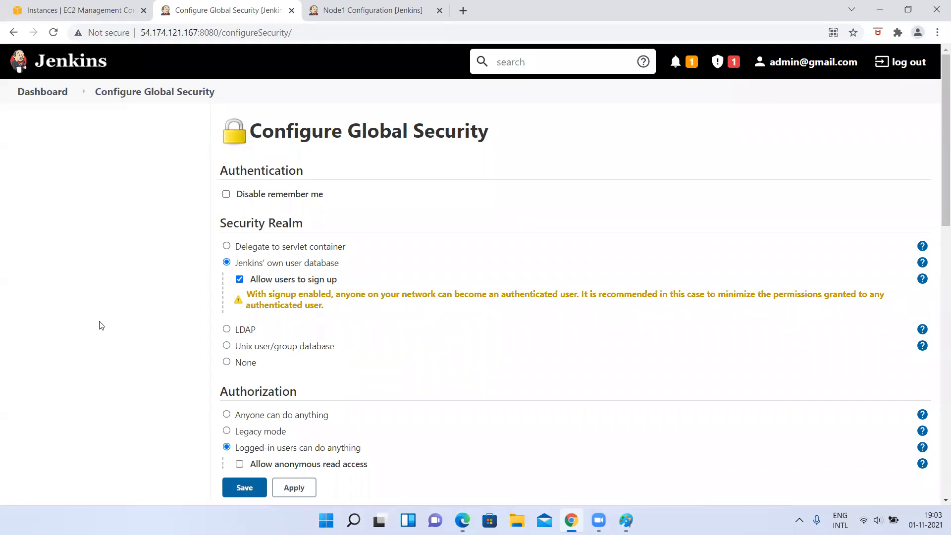
# Step: Turn off Allow users to sign up, apply the change, and reload the Jenkins sign-in page in Microsoft Edge
pyautogui.click(239, 279)
pyautogui.click(312, 488)
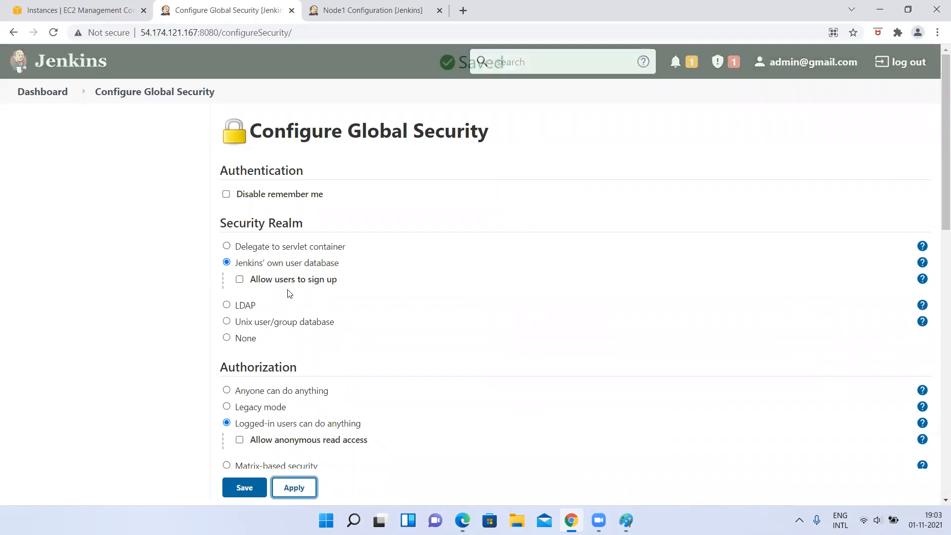
pyautogui.hotkey('alt', 'Tab')
pyautogui.click(261, 35)
pyautogui.press('Return')
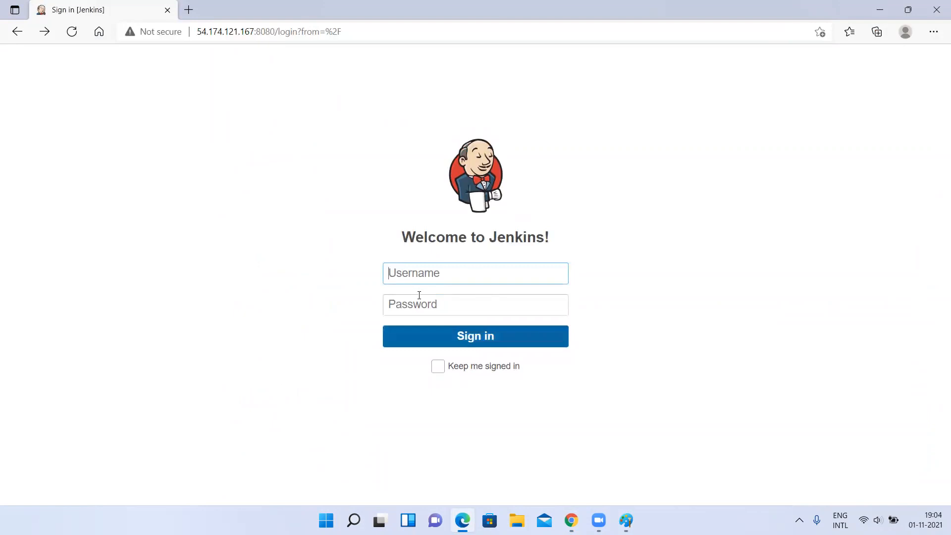
# Step: Back in Chrome, select Delegate to servlet container to review its unprotected URLs, and restore Jenkins' own user database as the security realm
pyautogui.hotkey('alt', 'Tab')
pyautogui.scroll(-3, 94, 263)
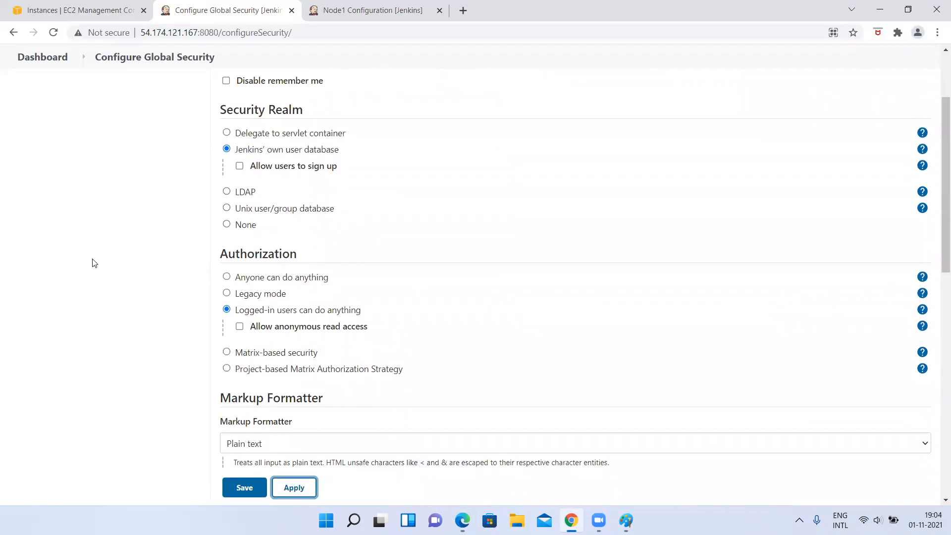
pyautogui.click(226, 133)
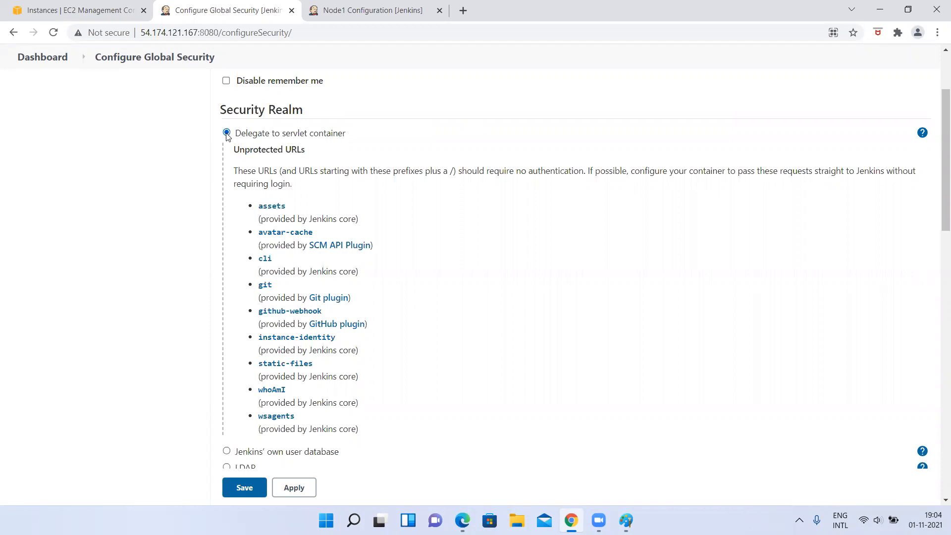
pyautogui.scroll(-3, 193, 239)
pyautogui.scroll(-2, 193, 238)
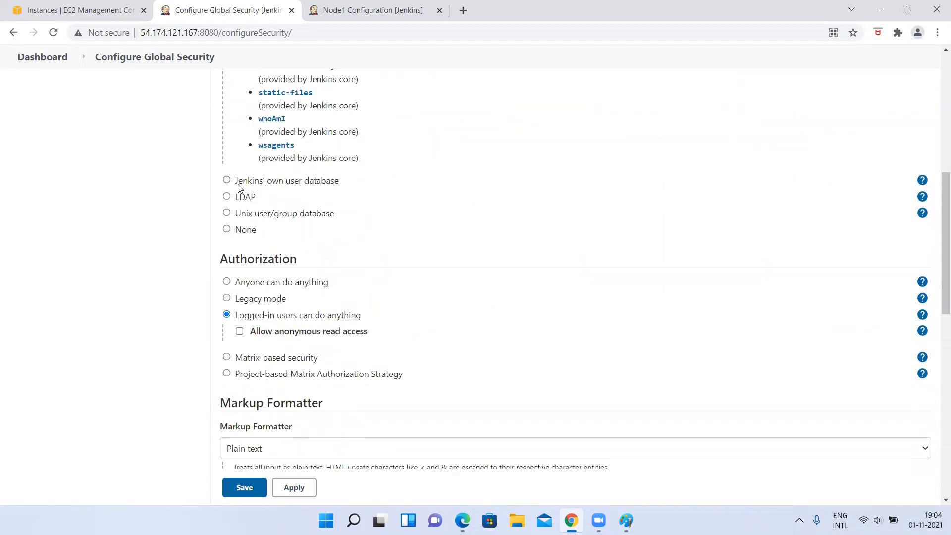
pyautogui.scroll(-5, 229, 186)
pyautogui.scroll(7, 160, 247)
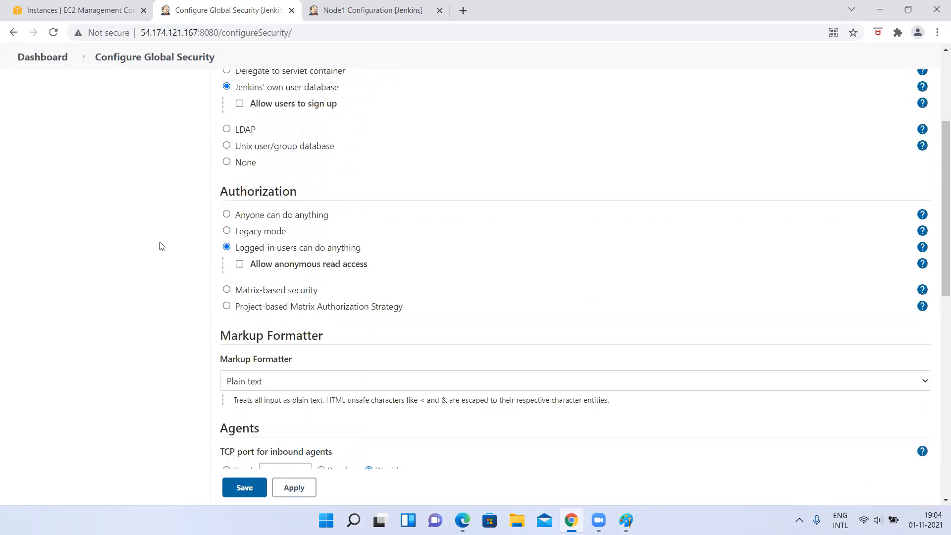
pyautogui.scroll(-3, 160, 246)
pyautogui.scroll(3, 237, 230)
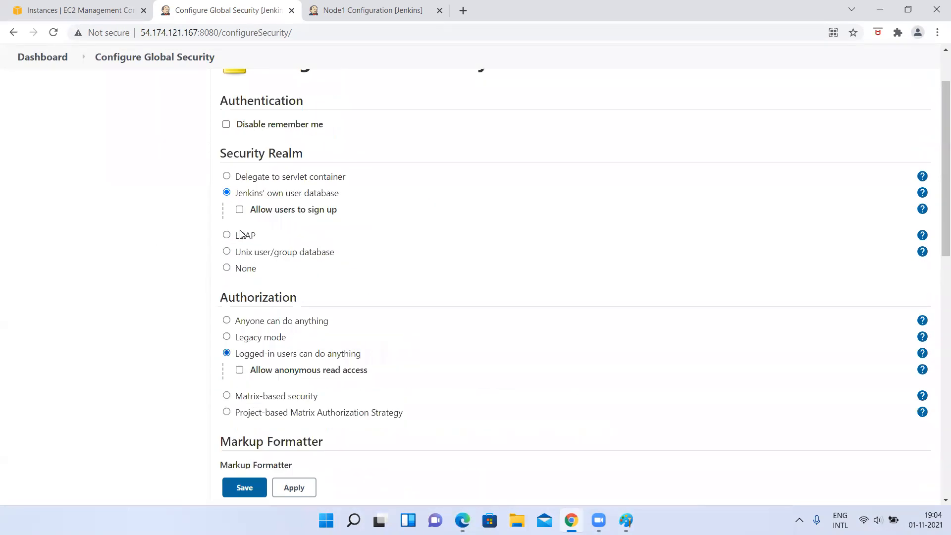
# Step: Select LDAP as the security realm and examine its Server field
pyautogui.click(227, 289)
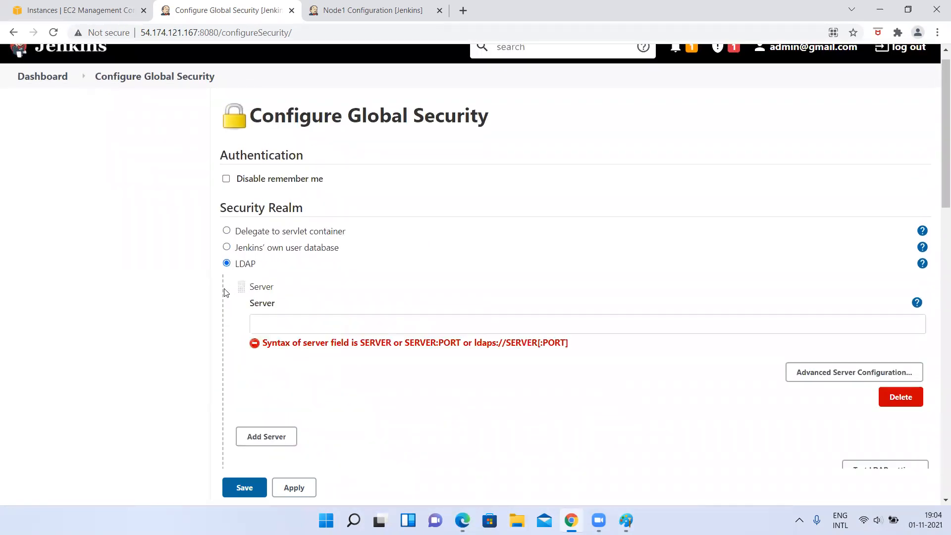
pyautogui.click(263, 326)
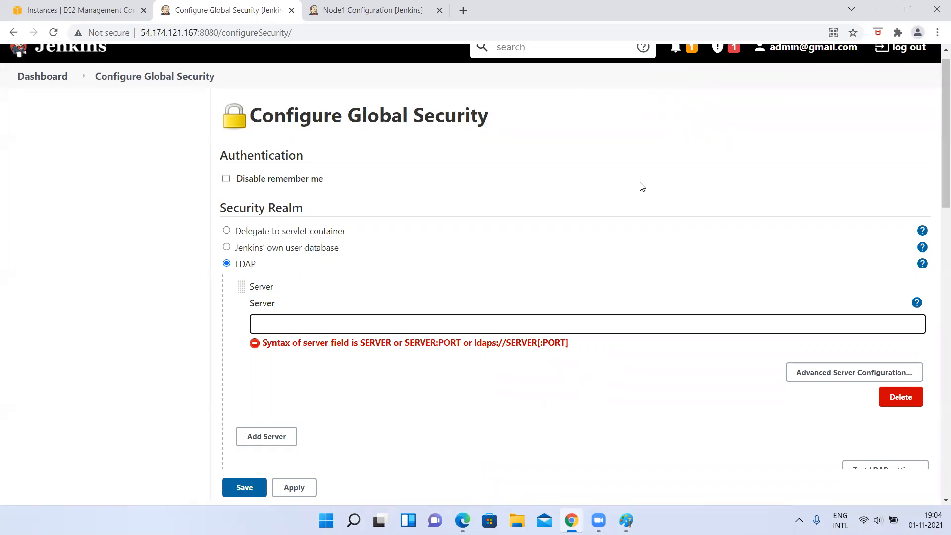
pyautogui.click(88, 318)
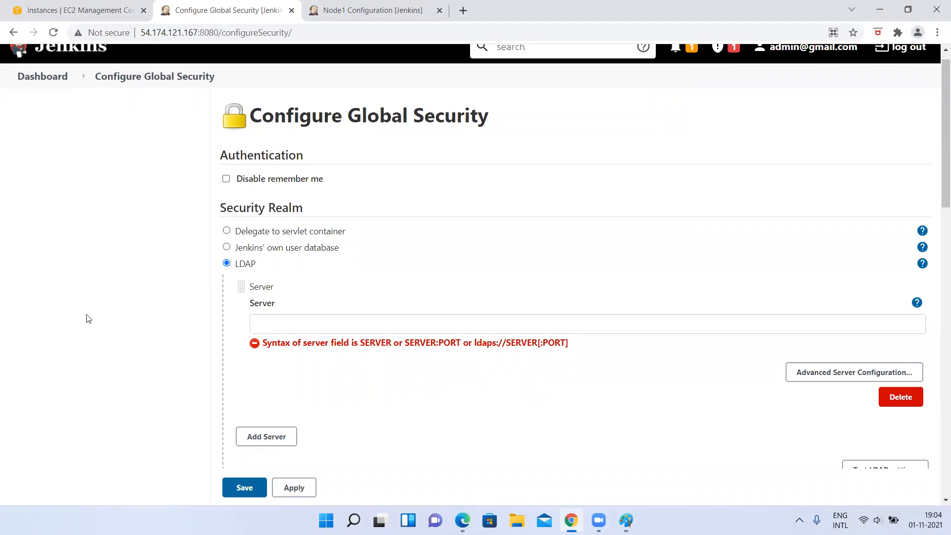
# Step: Open the EC2 instance list, mark the Master, Slave1 and Slave2 instances in turn, clear the selection, and return to the Jenkins security page
pyautogui.click(98, 8)
pyautogui.click(207, 203)
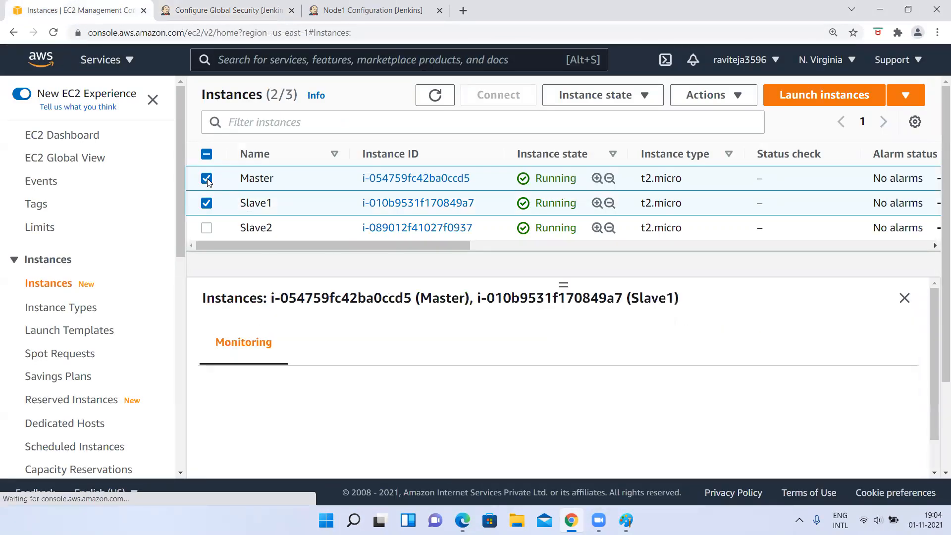
pyautogui.click(208, 212)
pyautogui.click(206, 228)
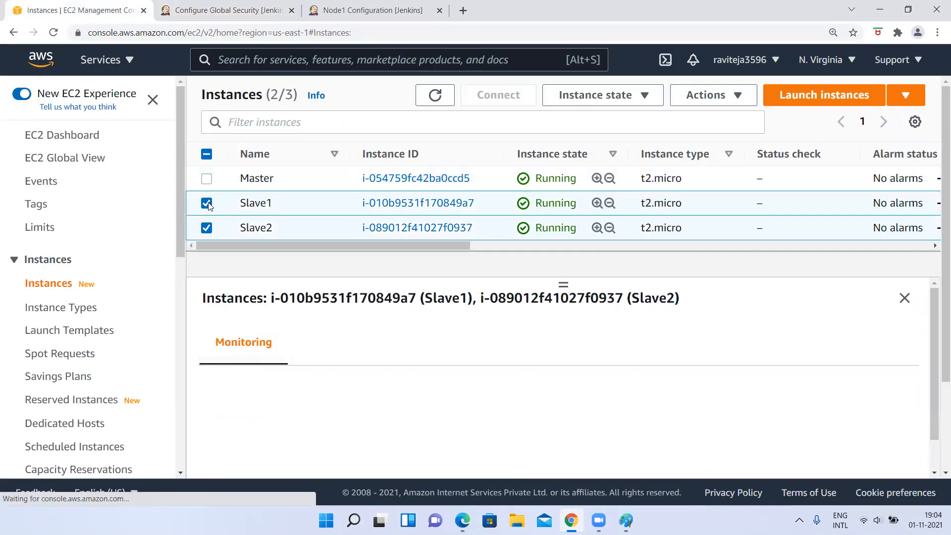
pyautogui.click(207, 203)
pyautogui.click(207, 228)
pyautogui.click(213, 7)
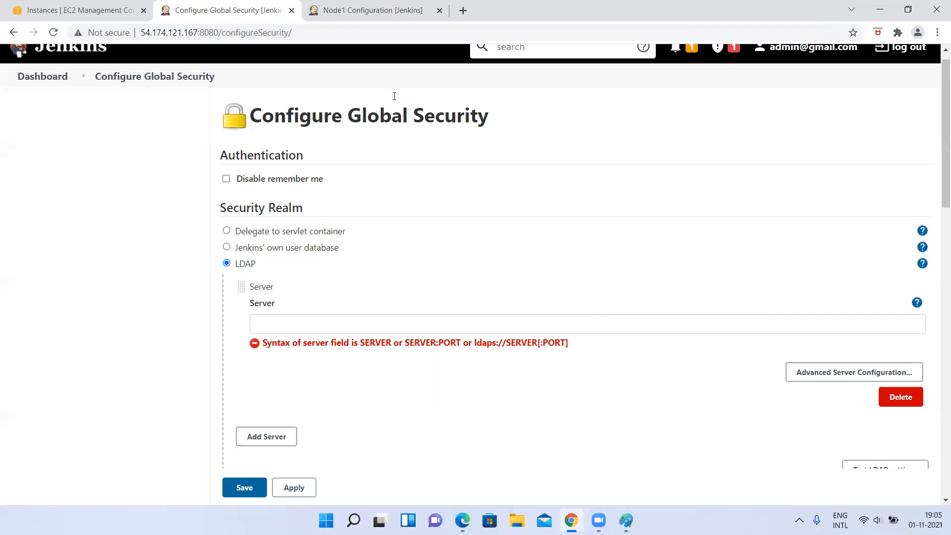
# Step: Compare the EC2 instance list with the web address of the Jenkins Configure Global Security page
pyautogui.click(94, 10)
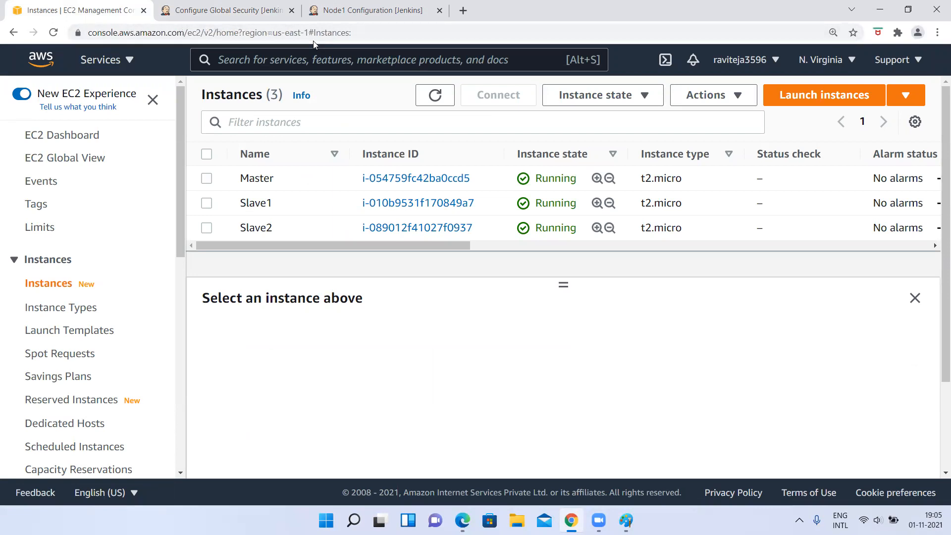
pyautogui.click(229, 10)
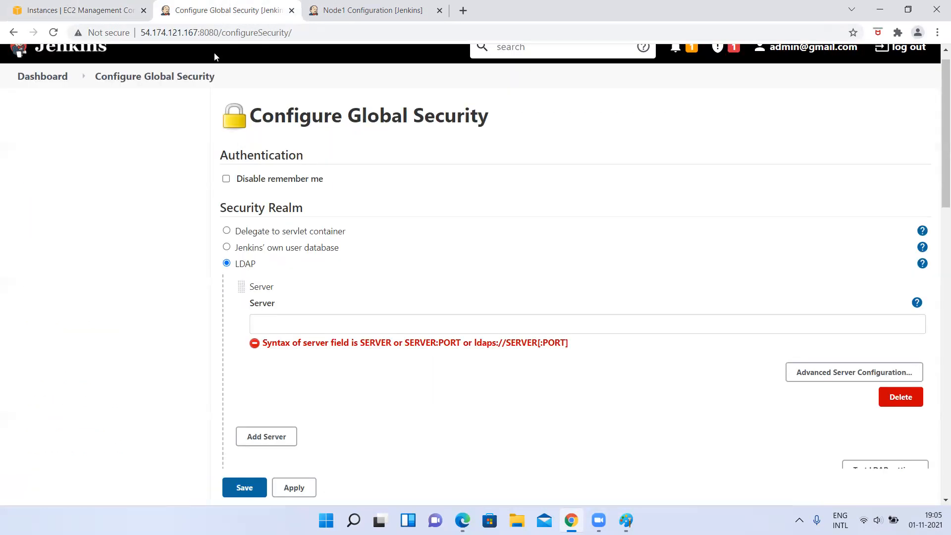
pyautogui.click(238, 32)
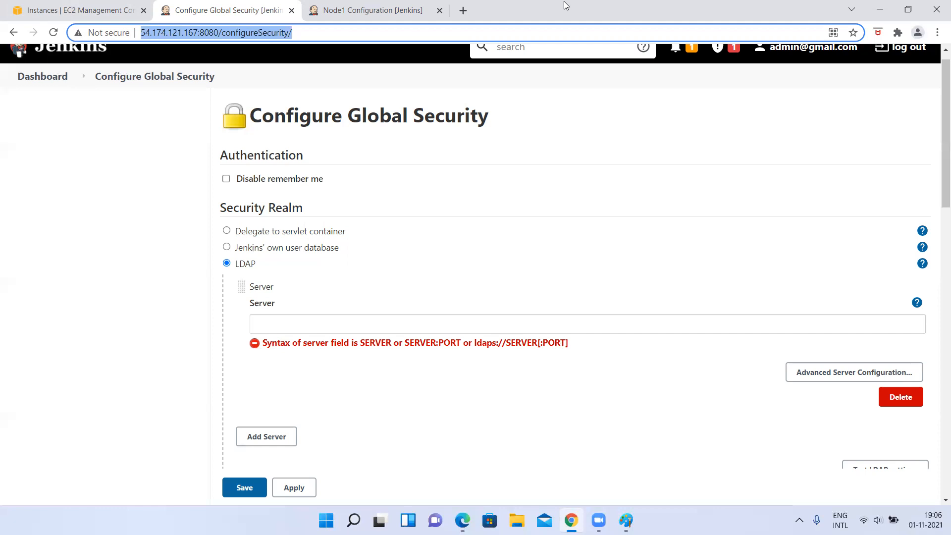
pyautogui.click(96, 7)
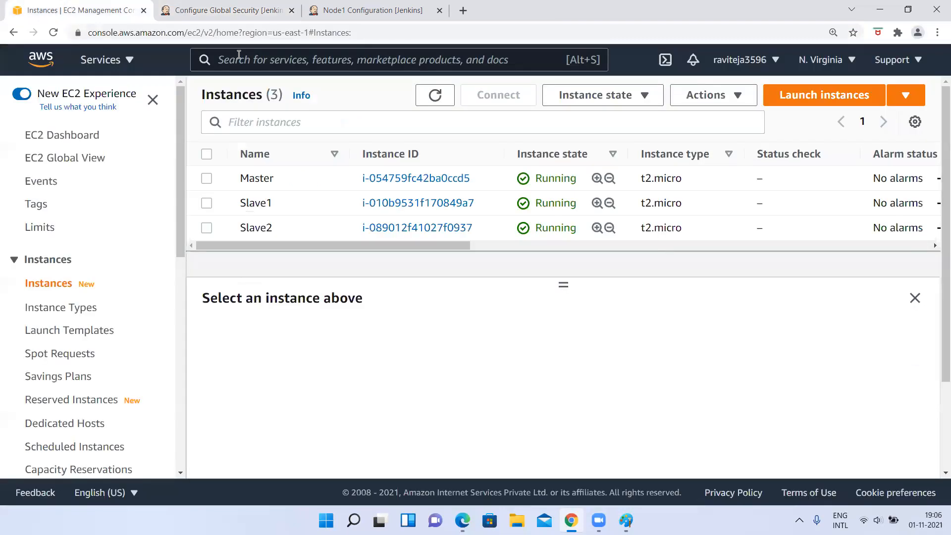
pyautogui.click(211, 6)
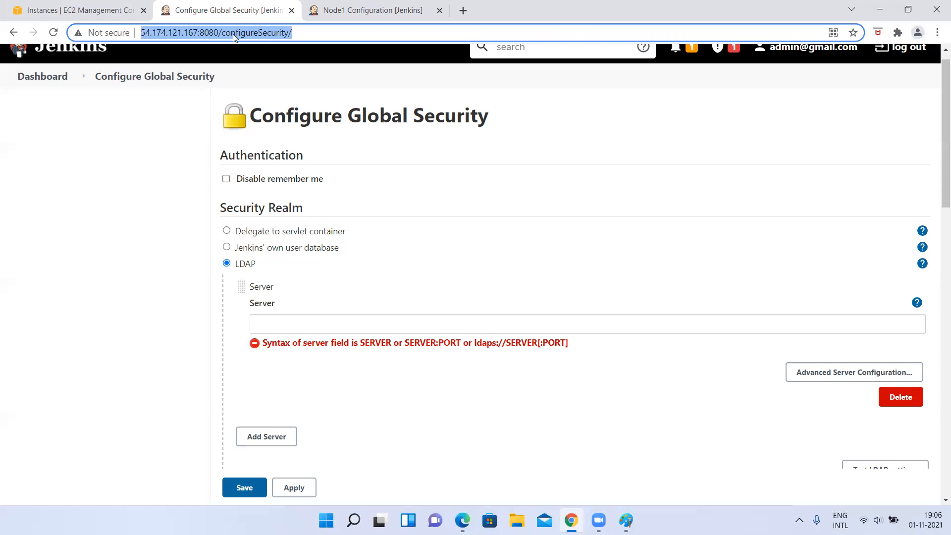
pyautogui.click(130, 8)
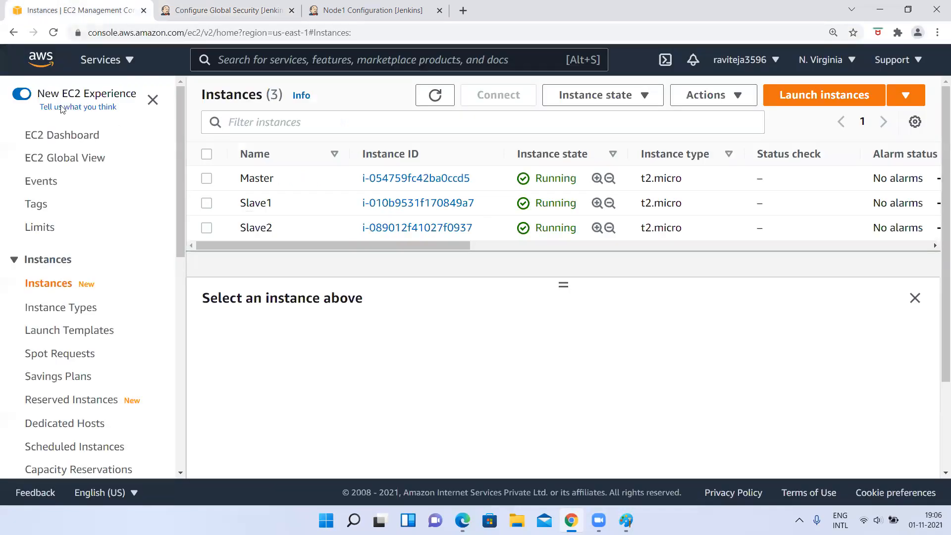
pyautogui.click(227, 9)
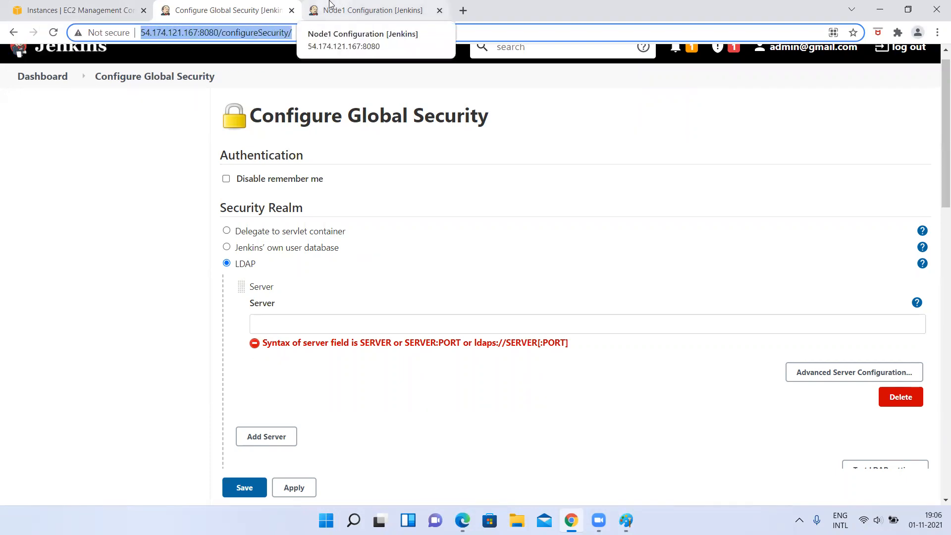
pyautogui.click(94, 266)
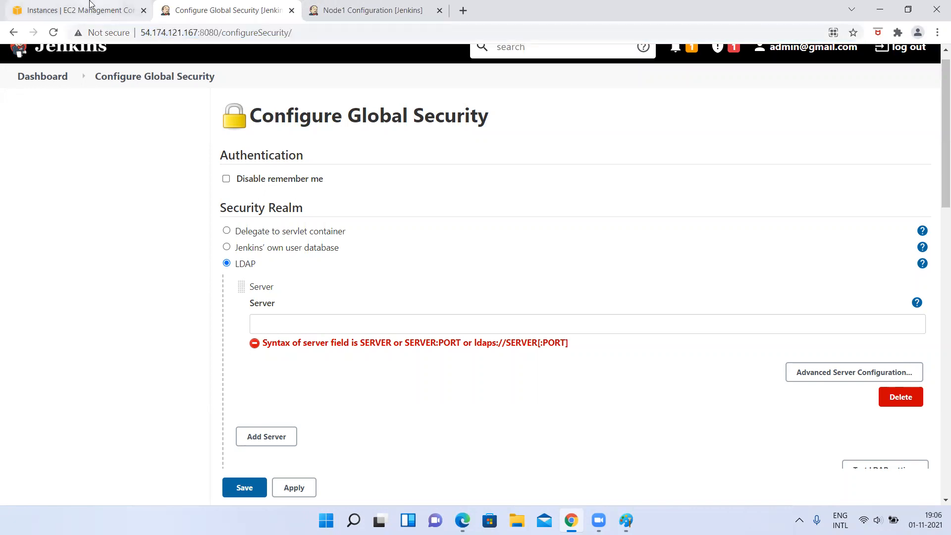
# Step: Highlight the Jenkins server address 54.174.121.167:8080 and examine the Server field and remaining LDAP settings
pyautogui.moveTo(898, 7)
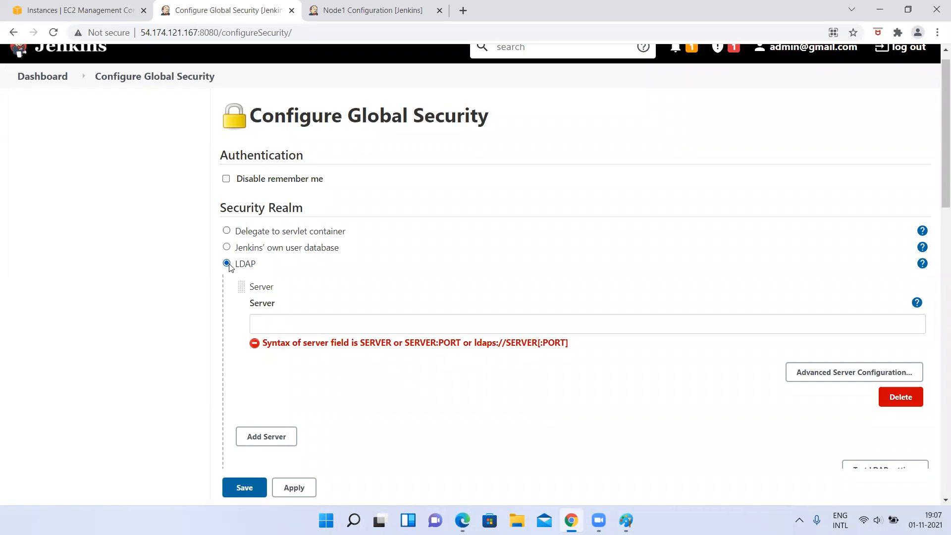
pyautogui.moveTo(218, 33); pyautogui.dragTo(73, 39)
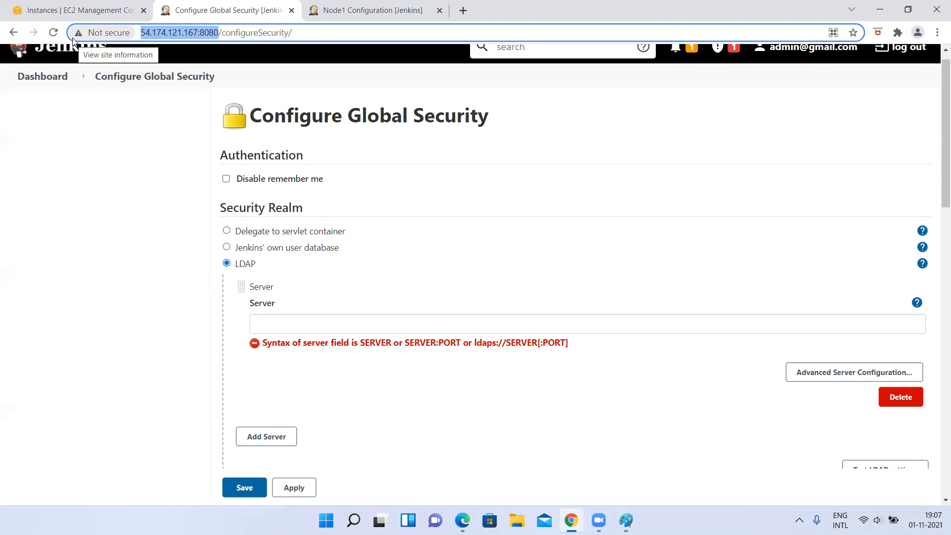
pyautogui.click(267, 319)
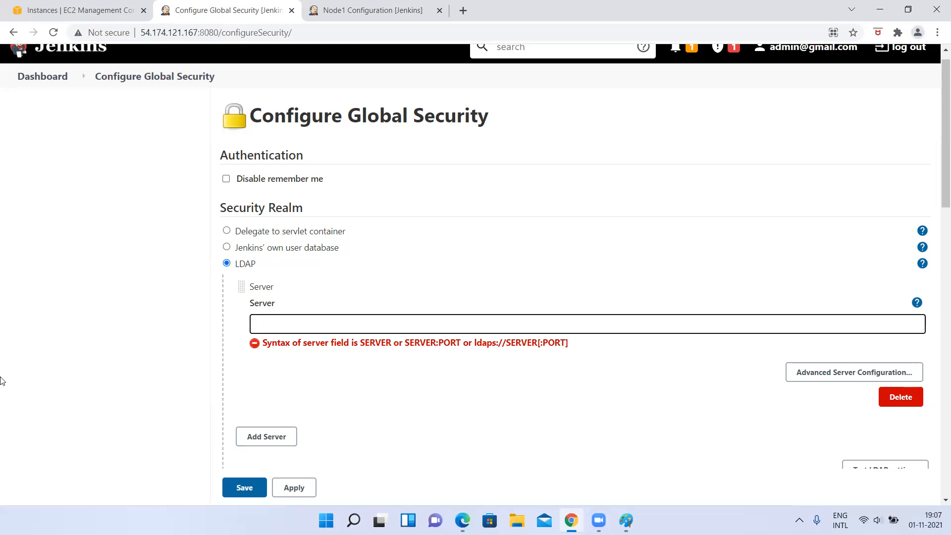
pyautogui.scroll(-1, 2, 287)
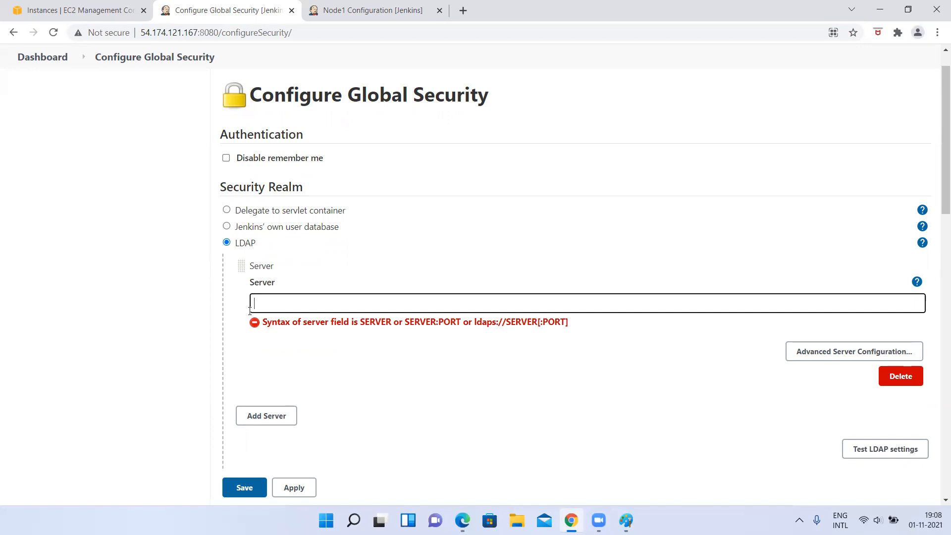
pyautogui.scroll(-1, 260, 309)
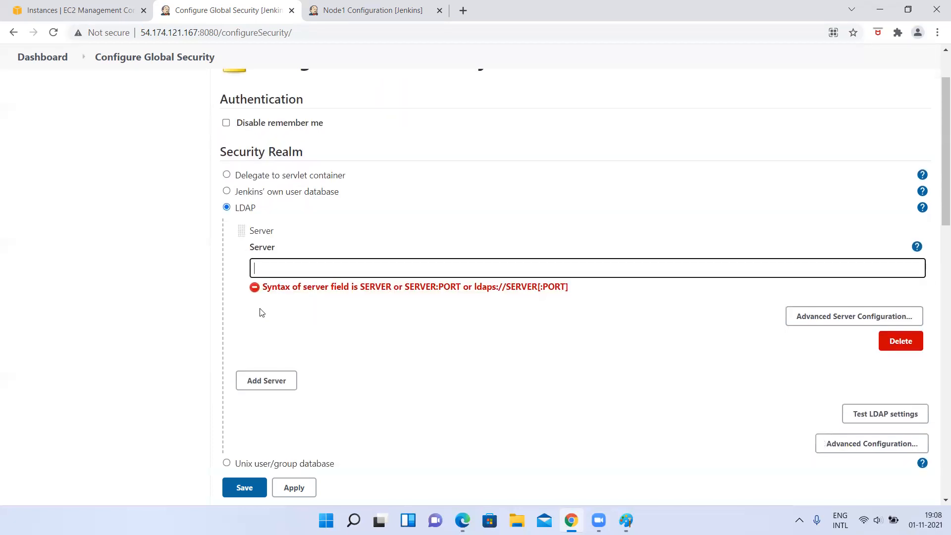
# Step: Alternate the security realm between Jenkins' own user database and LDAP, reviewing the LDAP server syntax, and end on Jenkins' own user database
pyautogui.click(227, 191)
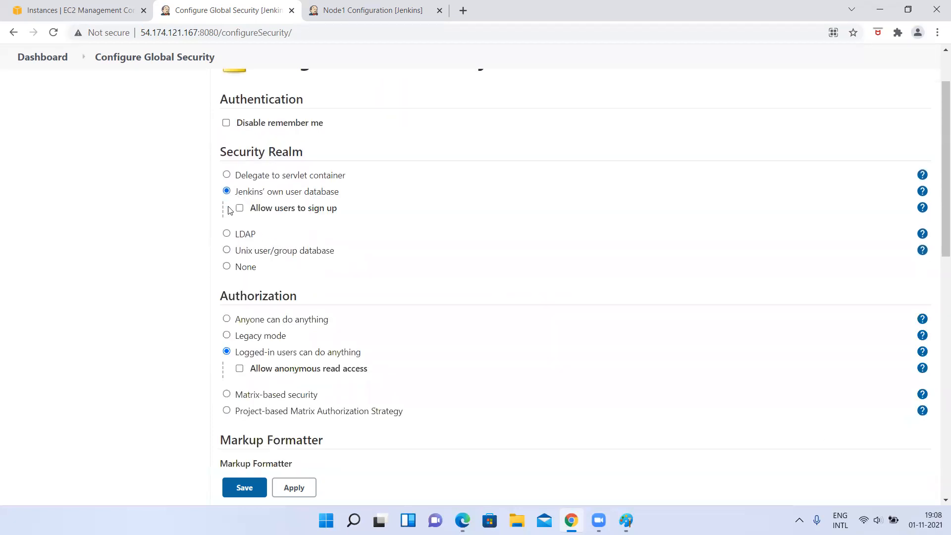
pyautogui.click(227, 234)
pyautogui.click(240, 192)
pyautogui.click(226, 233)
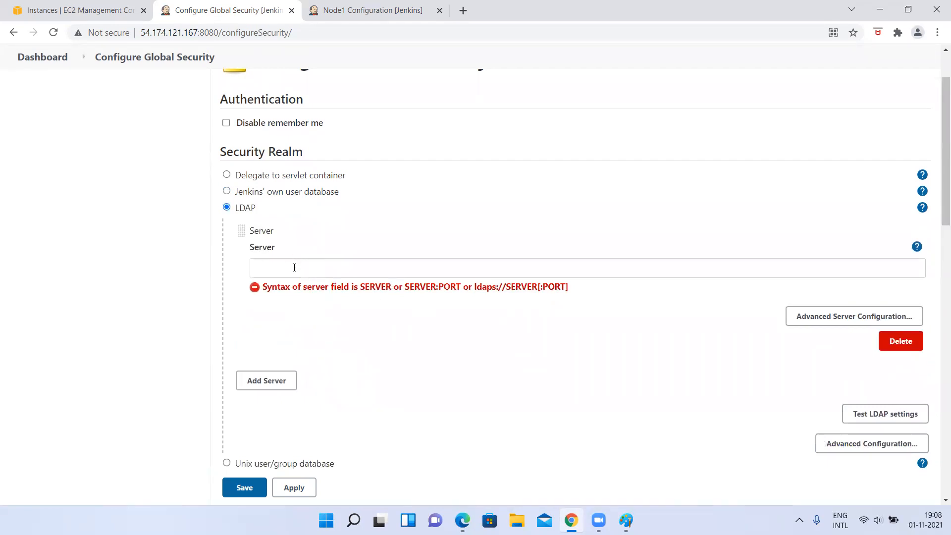
pyautogui.moveTo(510, 288); pyautogui.dragTo(580, 296)
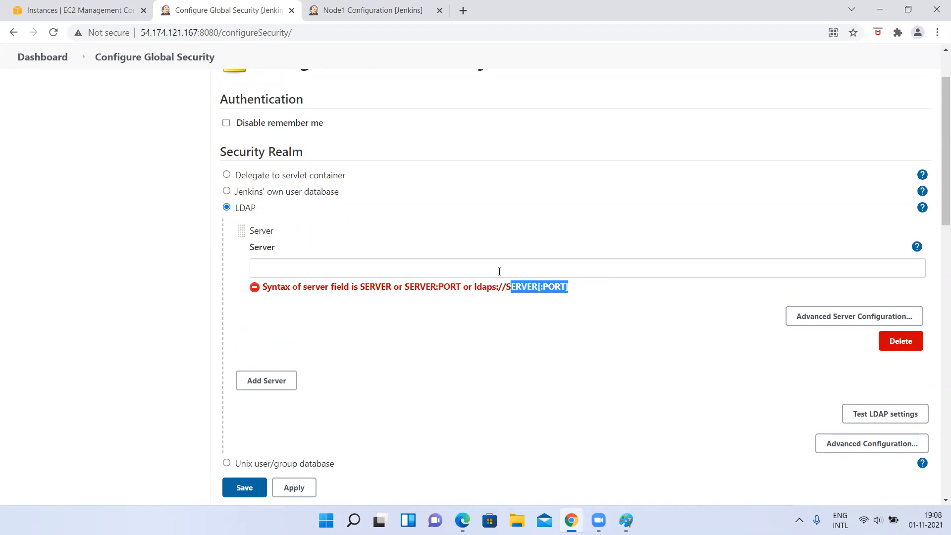
pyautogui.click(227, 192)
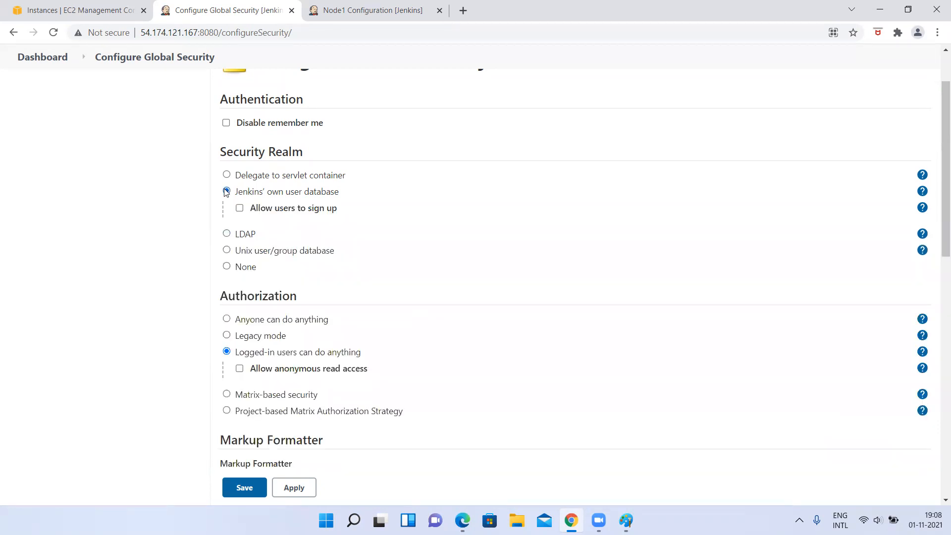
# Step: Select Unix user/group database as the security realm, view the Master instance's details in EC2, and return to the Jenkins security page
pyautogui.click(227, 250)
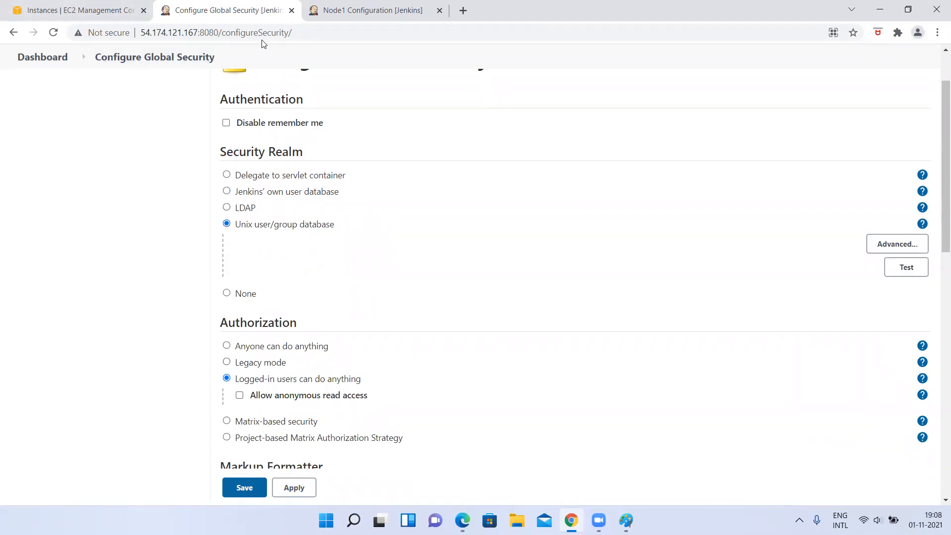
pyautogui.click(79, 10)
pyautogui.click(207, 178)
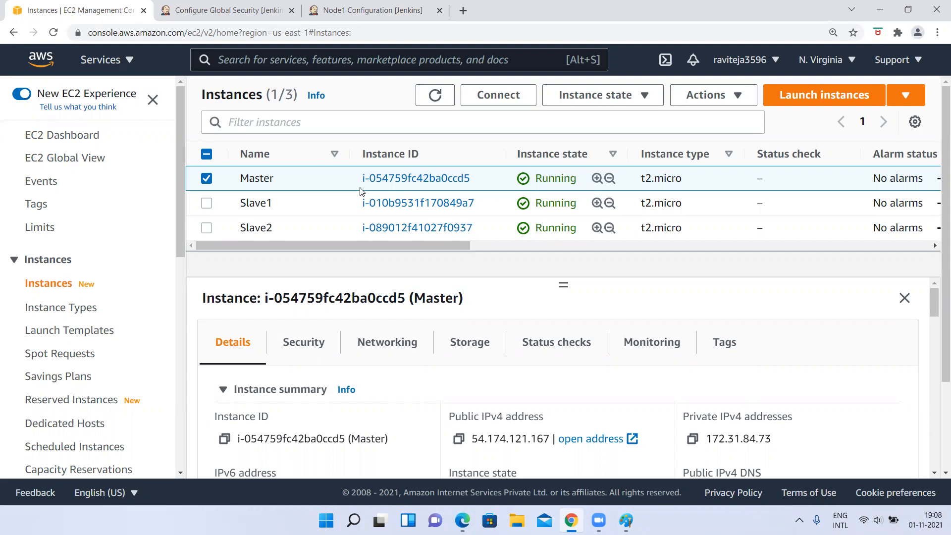
pyautogui.click(238, 10)
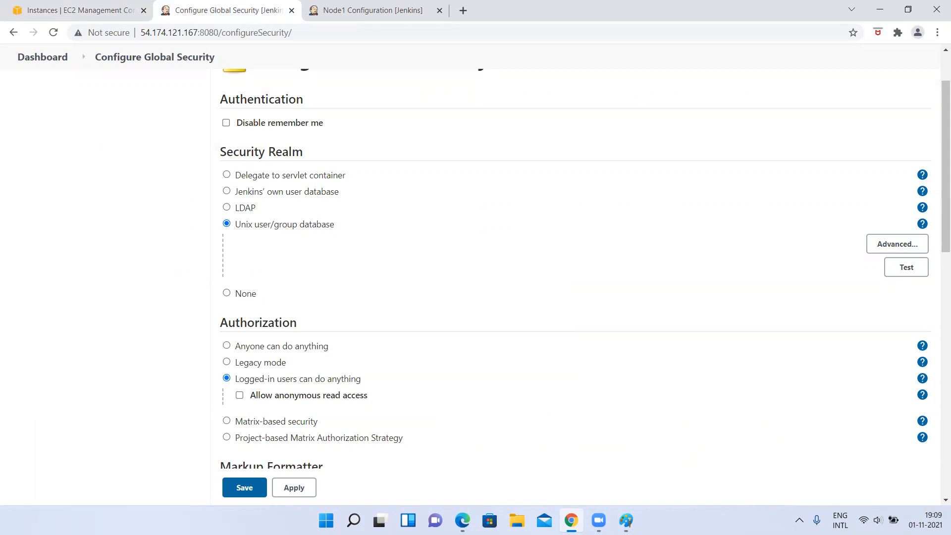
# Step: Try None as the security realm, restore Jenkins' own user database, and apply the change
pyautogui.click(228, 295)
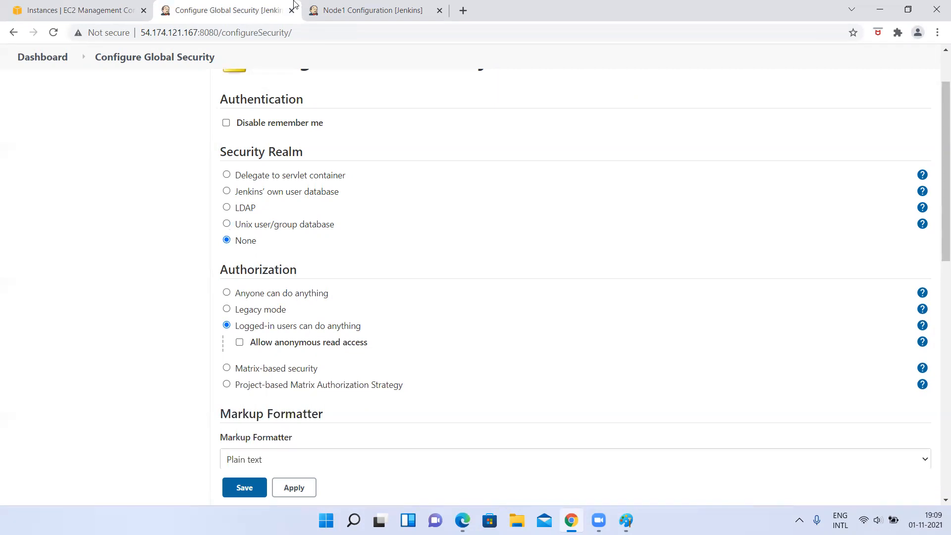
pyautogui.moveTo(213, 32); pyautogui.dragTo(127, 50)
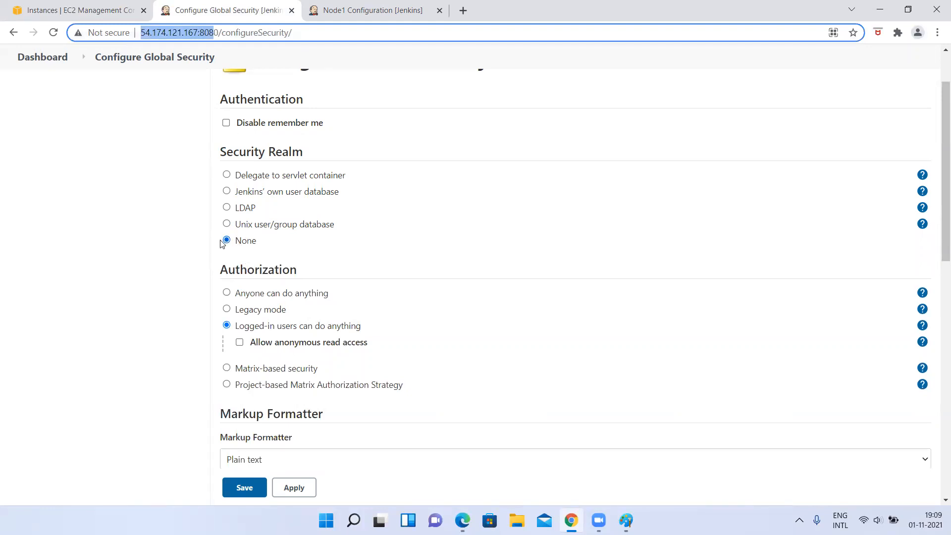
pyautogui.click(226, 192)
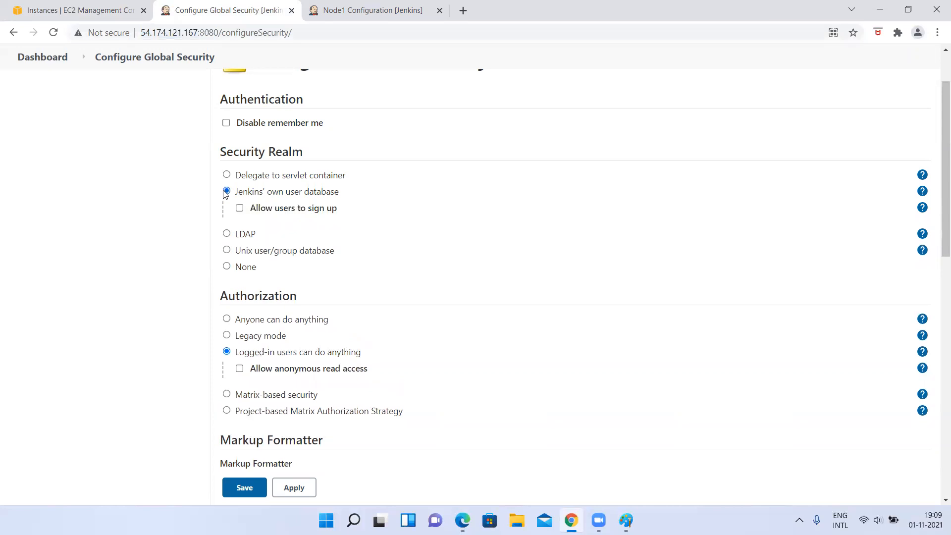
pyautogui.click(301, 487)
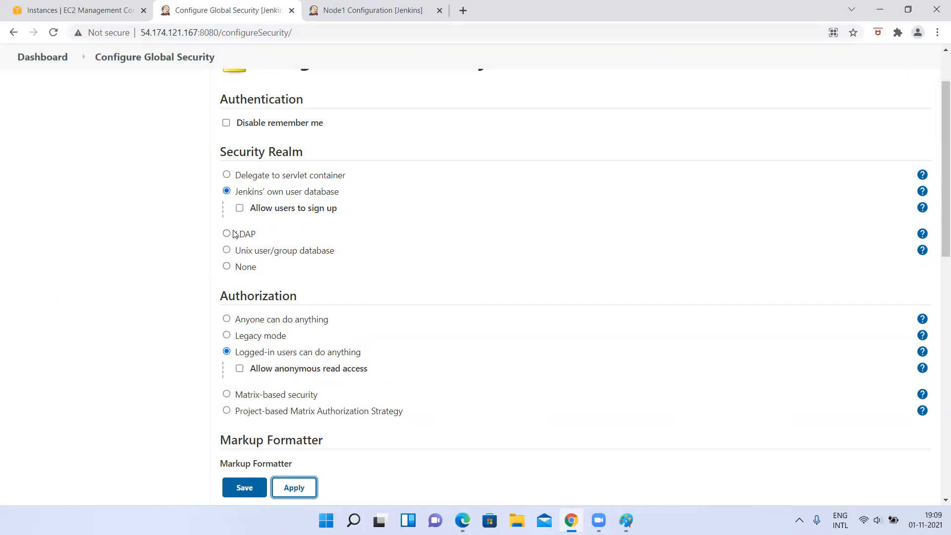
# Step: Review the Authorization options, set Anyone can do anything, apply the change, and switch to the Jenkins sign-in page in Microsoft Edge
pyautogui.scroll(-2, 94, 299)
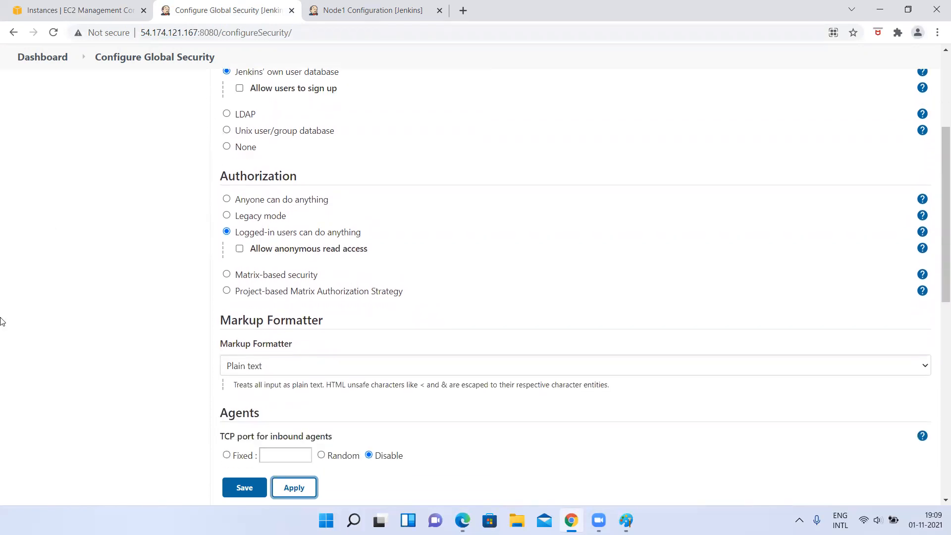
pyautogui.scroll(4, 3, 441)
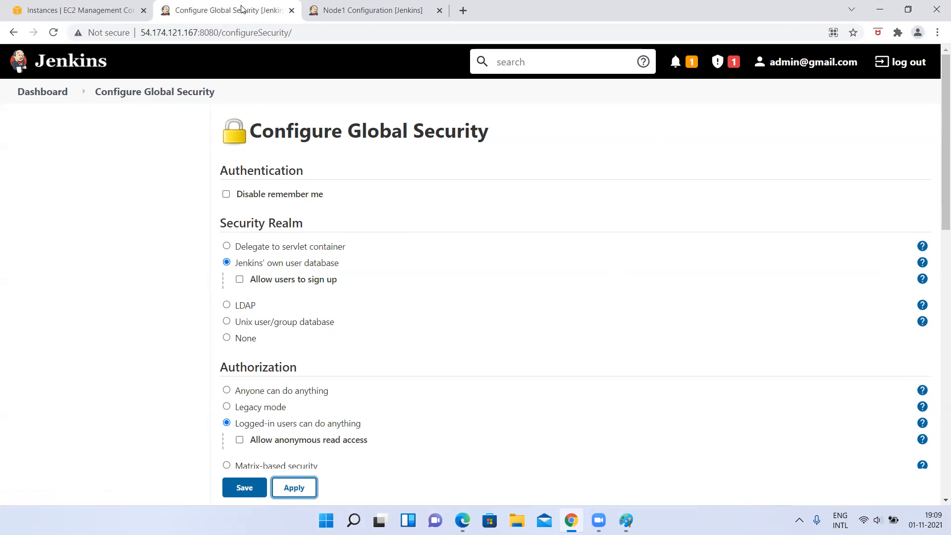
pyautogui.scroll(-2, 233, 203)
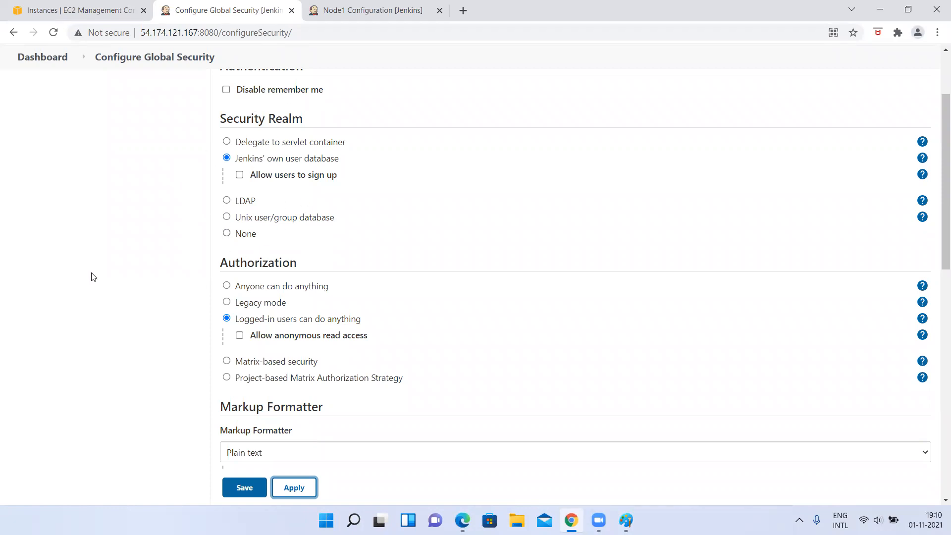
pyautogui.scroll(-1, 92, 277)
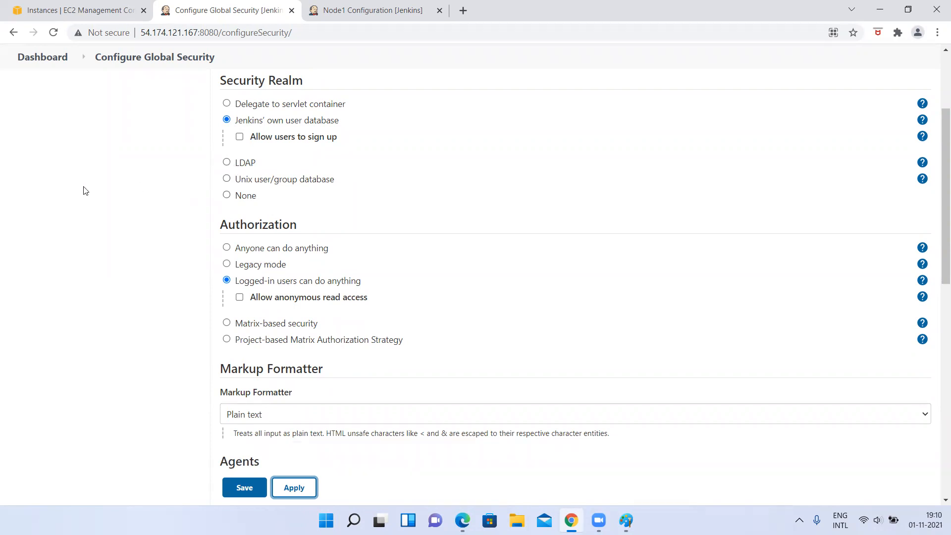
pyautogui.scroll(-2, 85, 186)
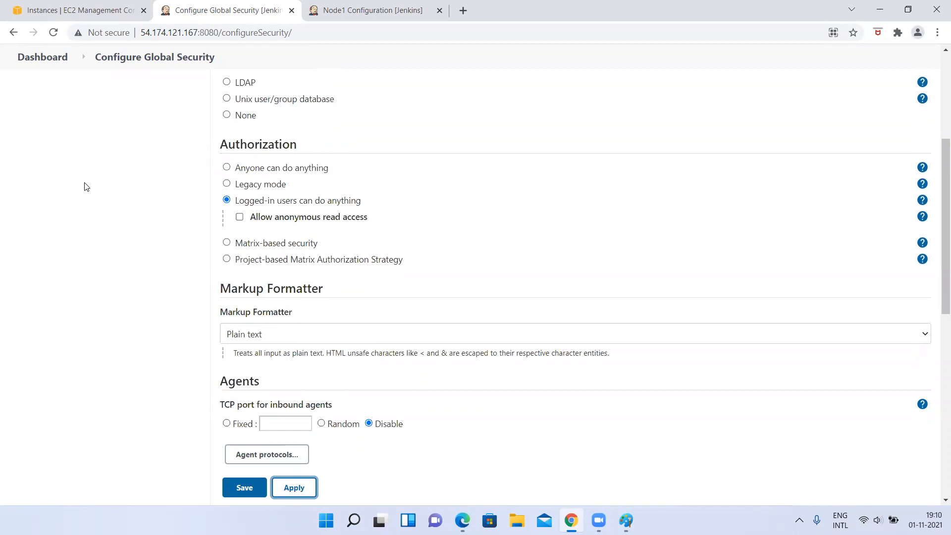
pyautogui.click(227, 169)
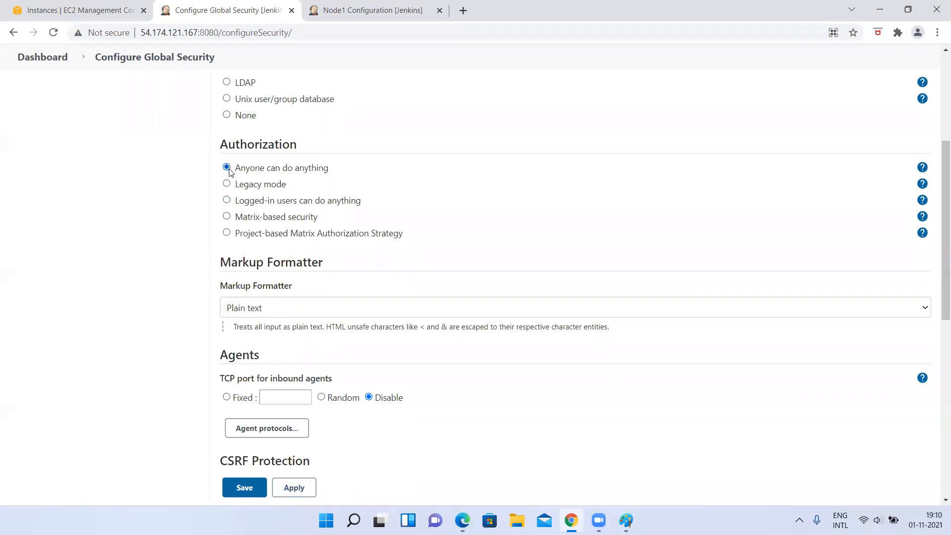
pyautogui.click(298, 487)
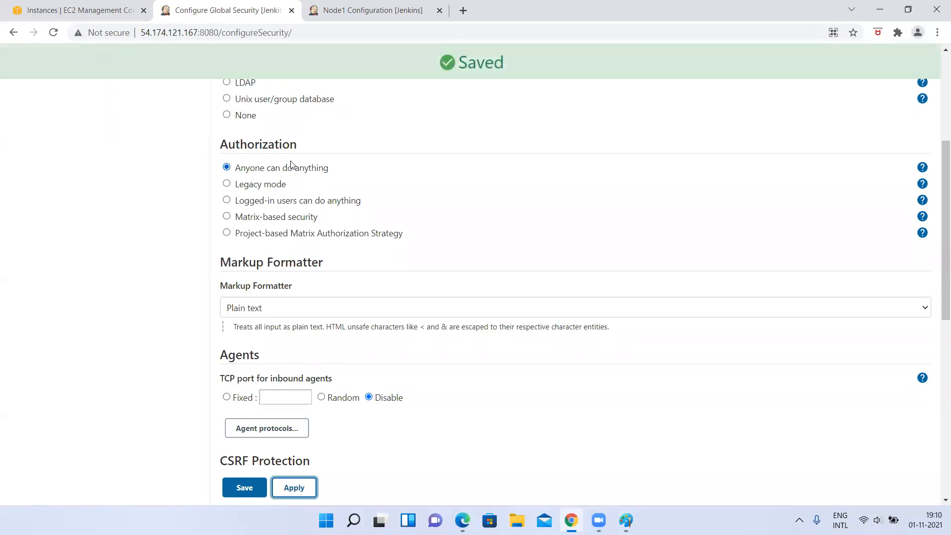
pyautogui.hotkey('alt', 'Tab')
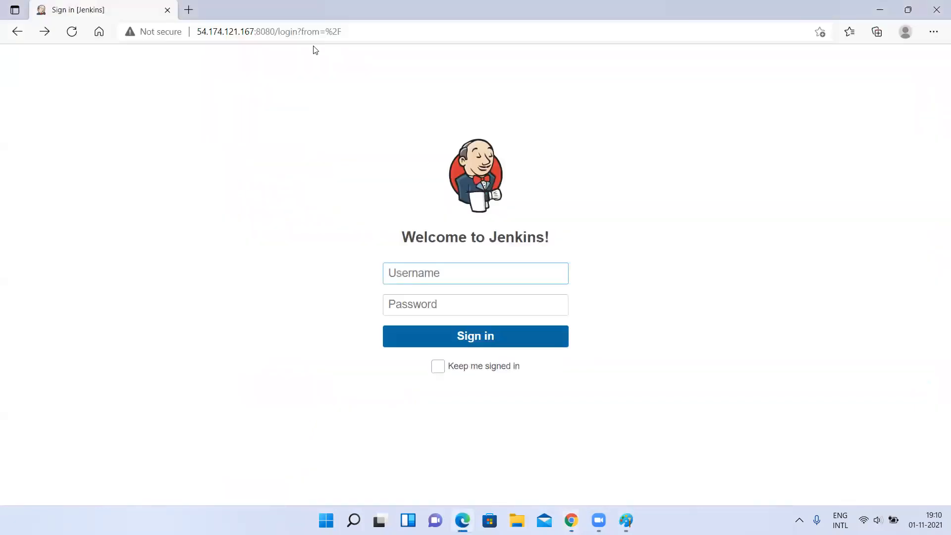
# Step: Remove the login path from the Jenkins address and load the dashboard at 54.174.121.167:8080 without signing in
pyautogui.moveTo(278, 32); pyautogui.dragTo(936, 6)
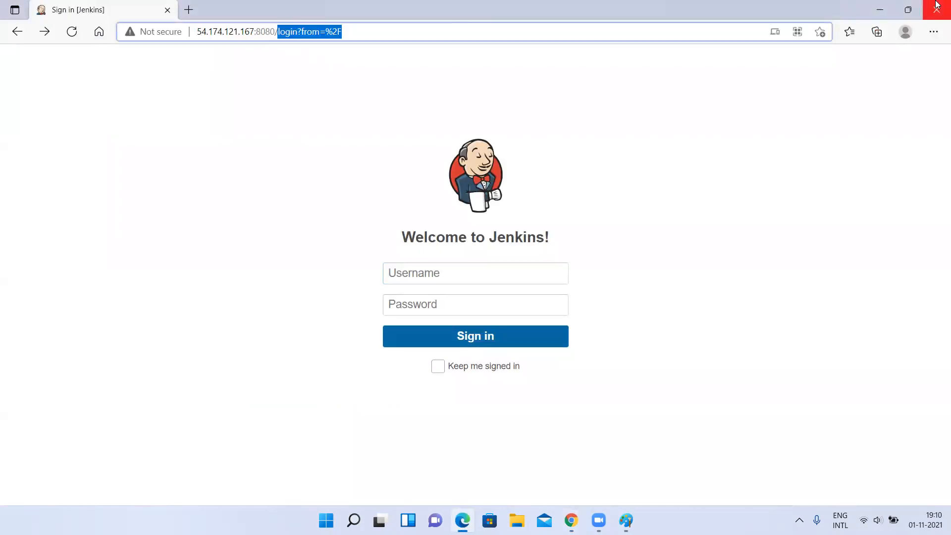
pyautogui.press('BackSpace')
pyautogui.press('Return')
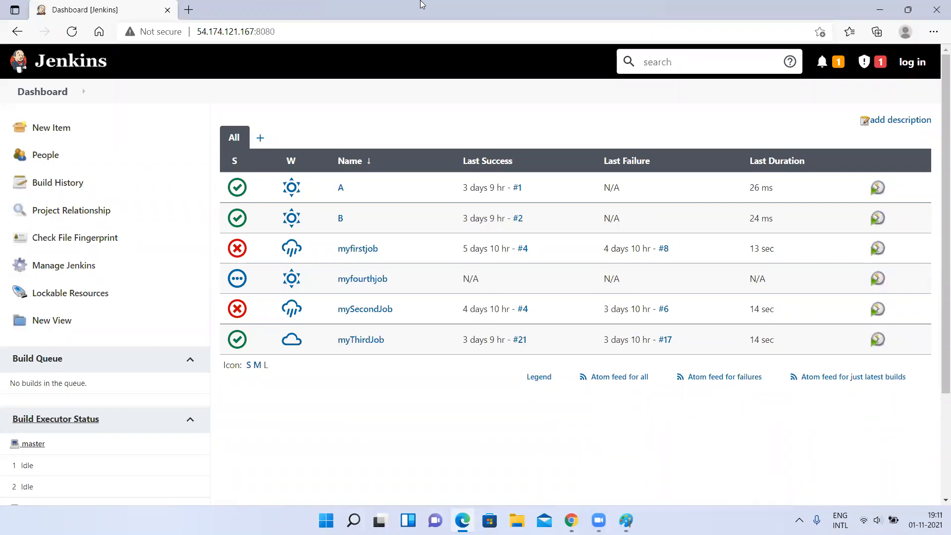
pyautogui.click(302, 29)
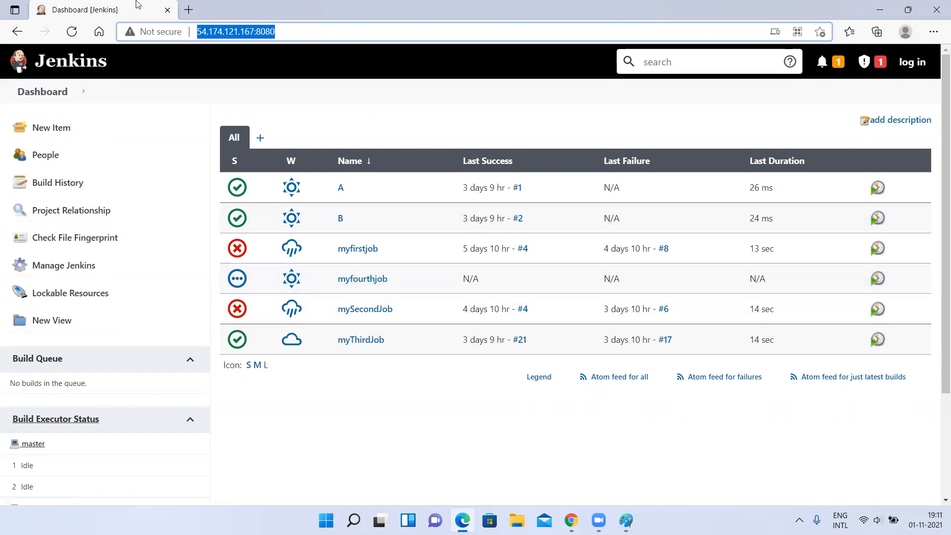
# Step: Compare the authentication, security realm and authorization settings in Chrome with the anonymous Jenkins dashboard in Edge, ending on the security page in Chrome
pyautogui.hotkey('alt', 'Tab')
pyautogui.scroll(-3, 317, 253)
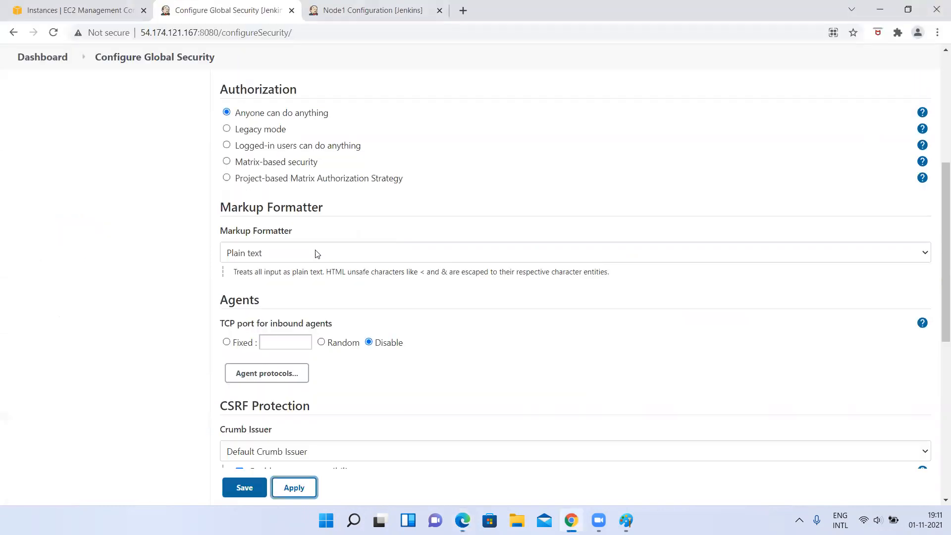
pyautogui.scroll(3, 248, 188)
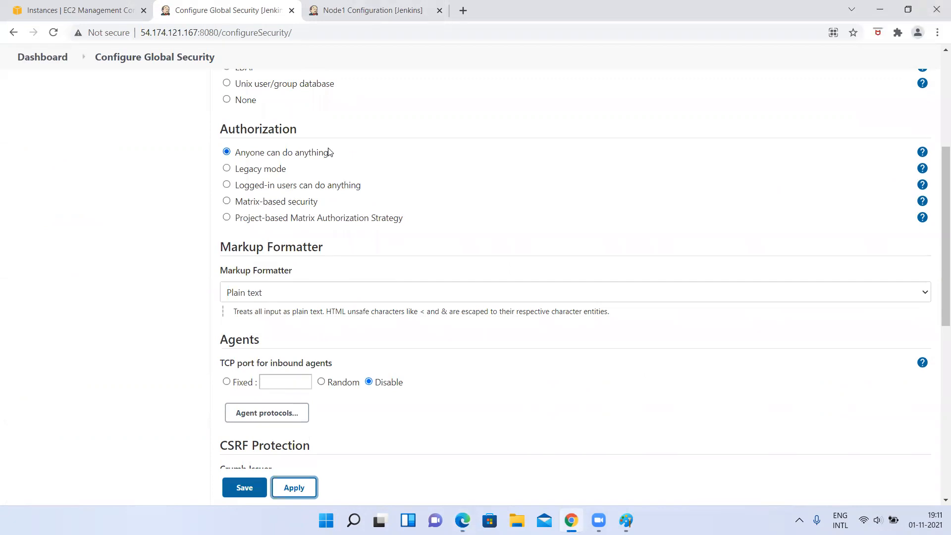
pyautogui.scroll(4, 330, 151)
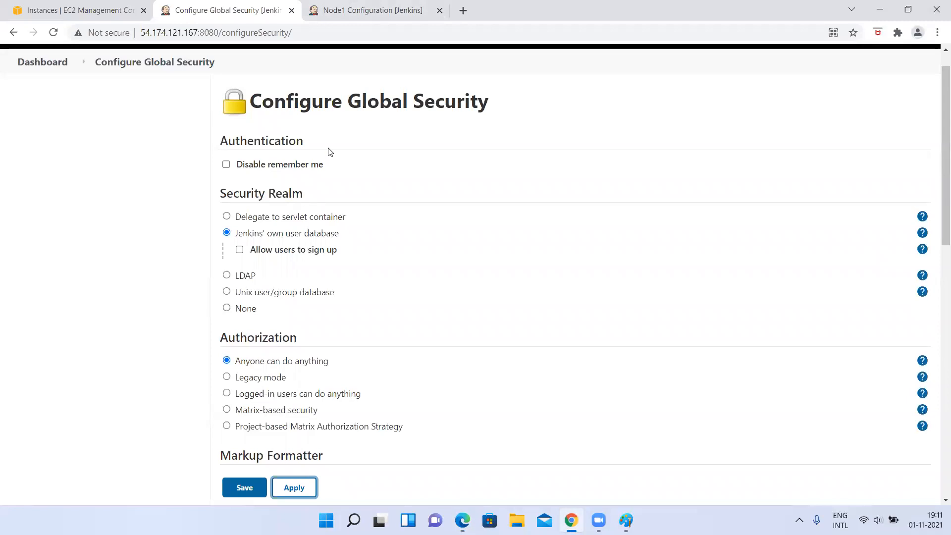
pyautogui.hotkey('alt', 'Tab')
pyautogui.click(274, 32)
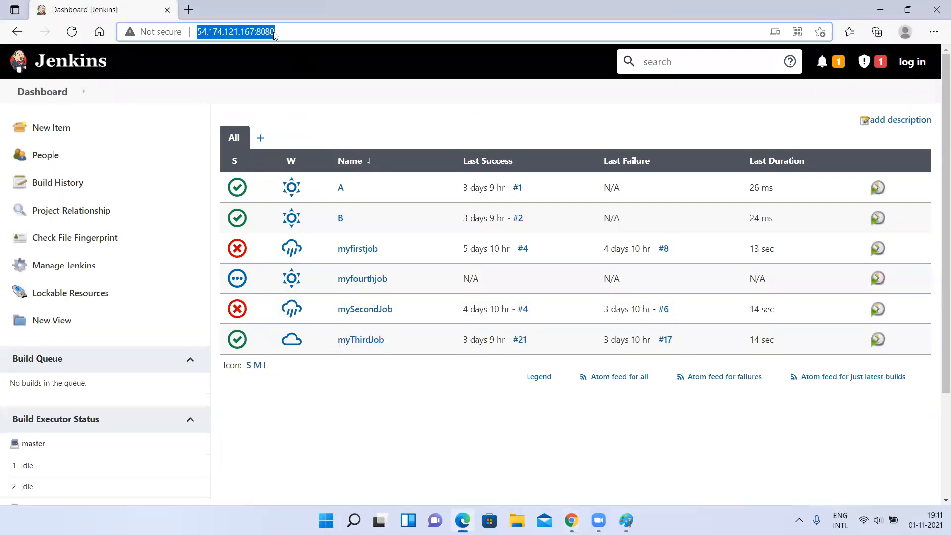
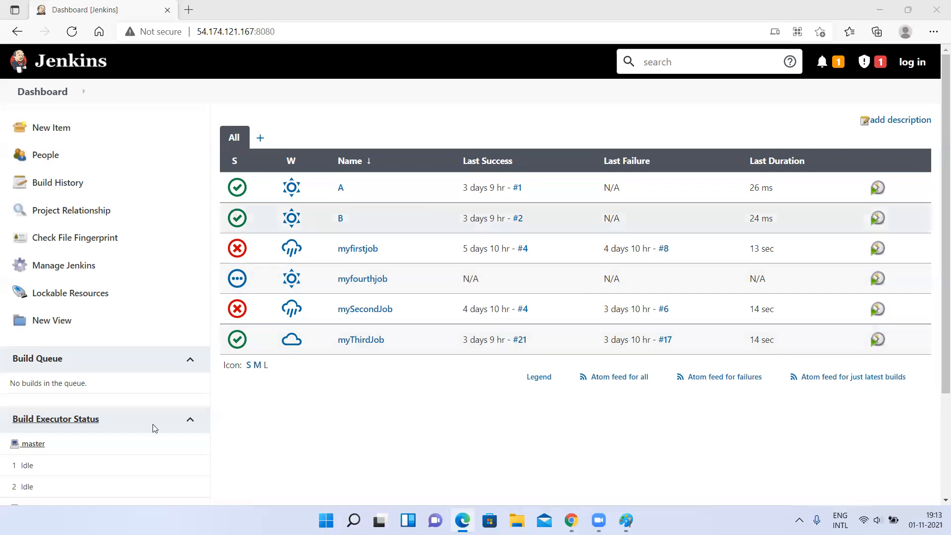
pyautogui.click(880, 10)
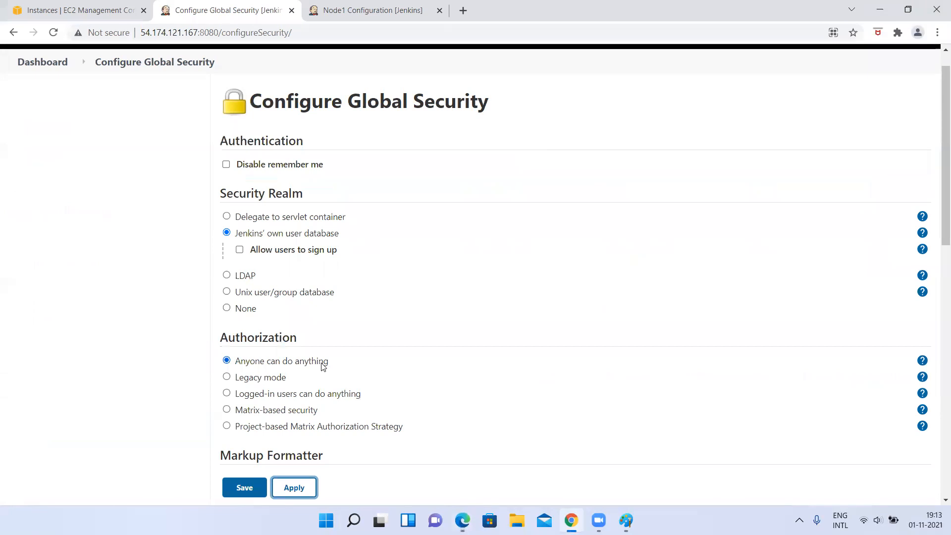
pyautogui.hotkey('alt', 'Tab')
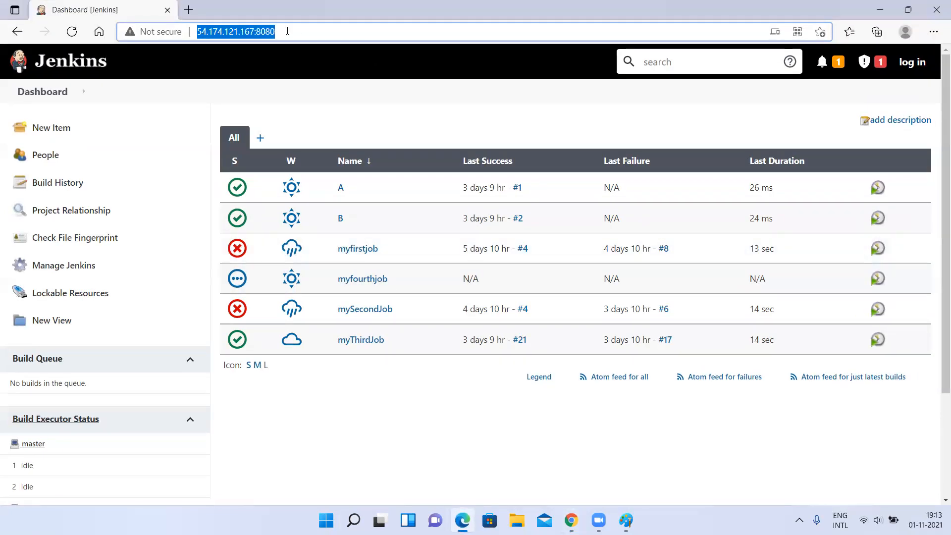
pyautogui.click(287, 31)
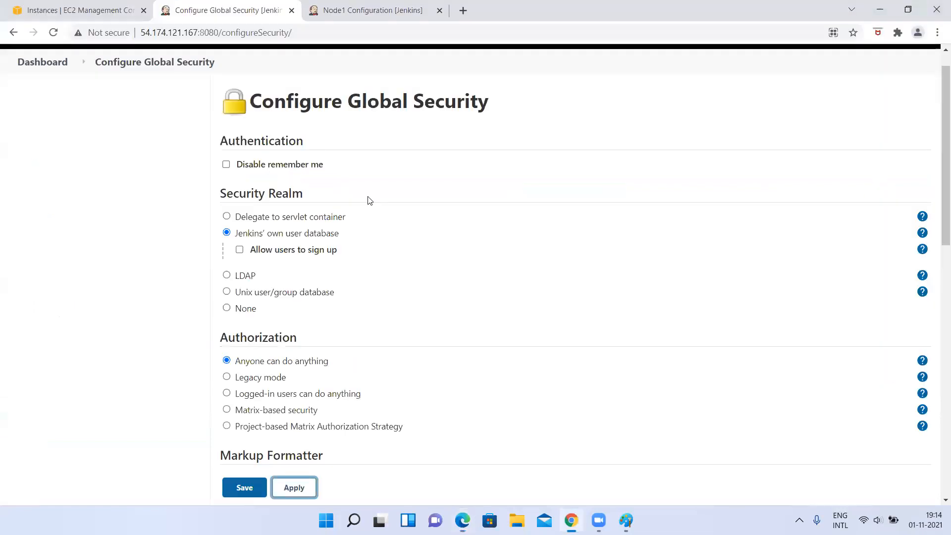
# Step: Set the authorization strategy to Logged-in users can do anything, without anonymous read access, and apply the change
pyautogui.scroll(-2, 254, 329)
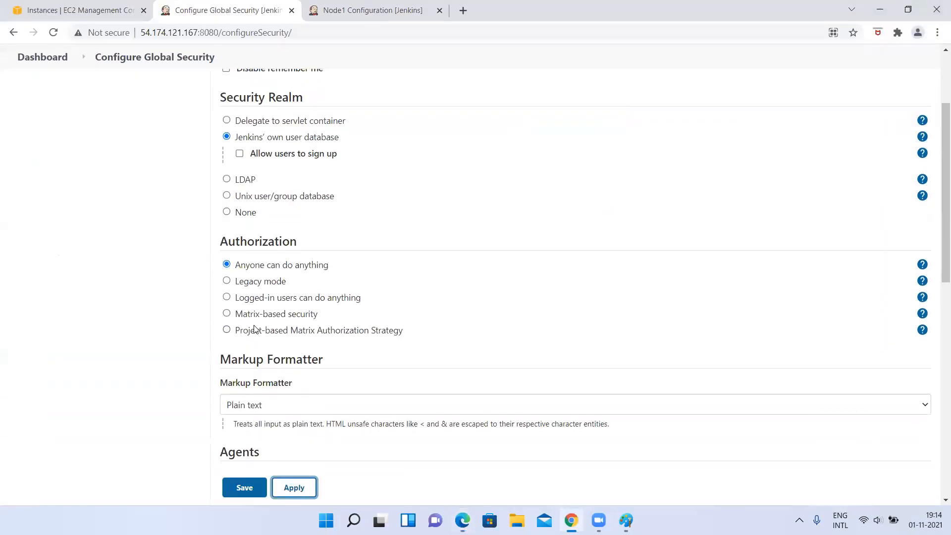
pyautogui.click(228, 298)
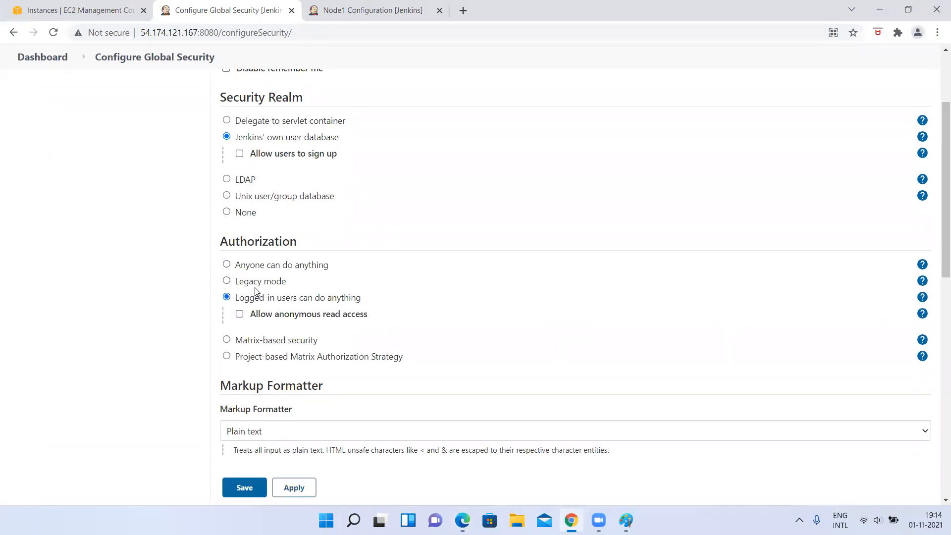
pyautogui.click(237, 286)
pyautogui.click(235, 298)
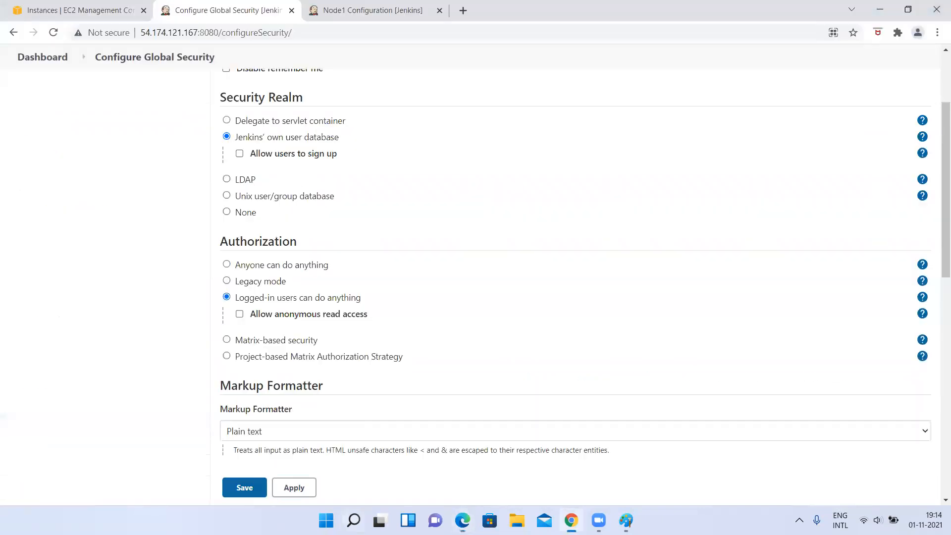
pyautogui.press('Tab')
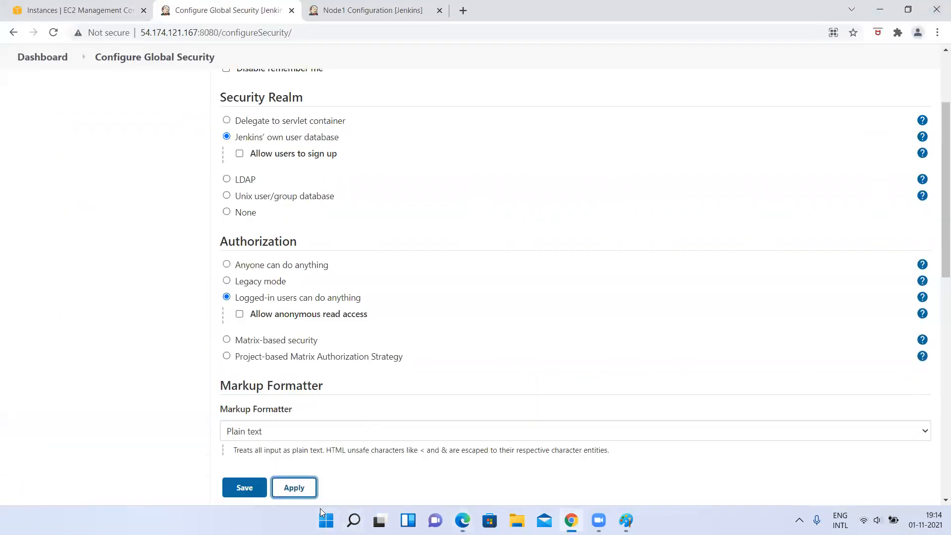